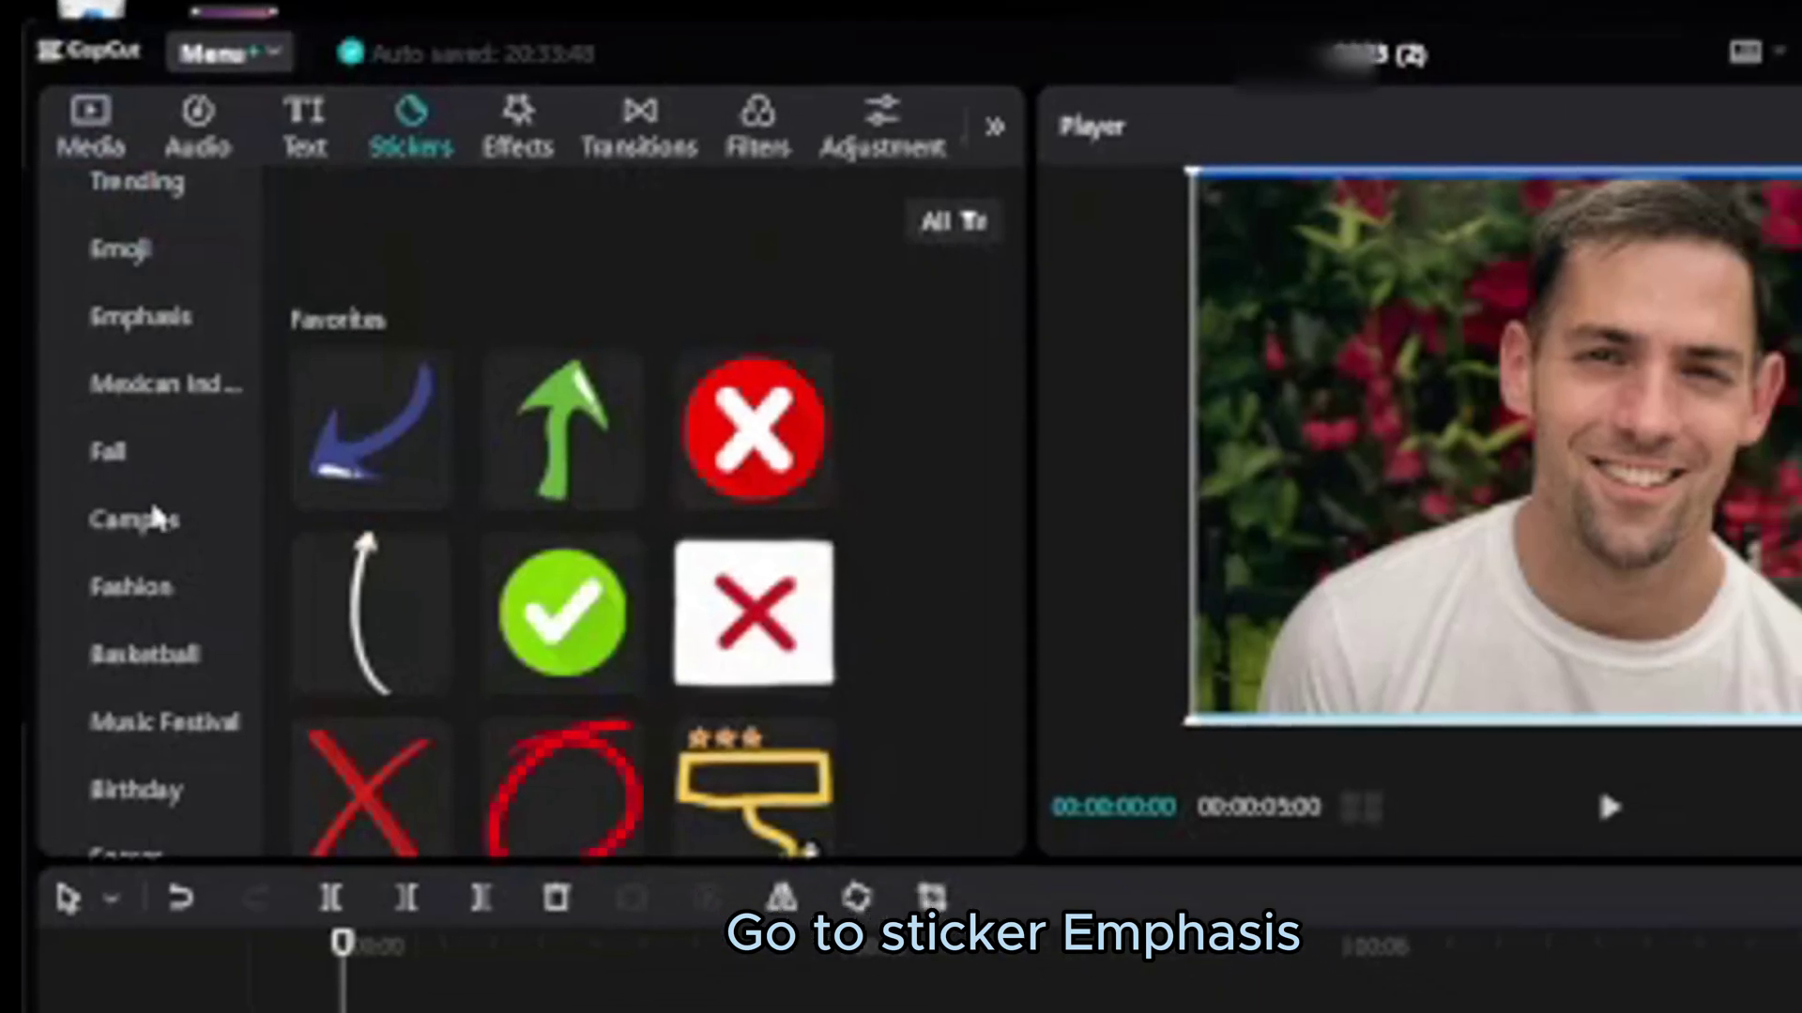
Add the white, slightly curved upward arrow sticker from the Emphasis category to the timeline.
scroll(85, 394, "up", 2)
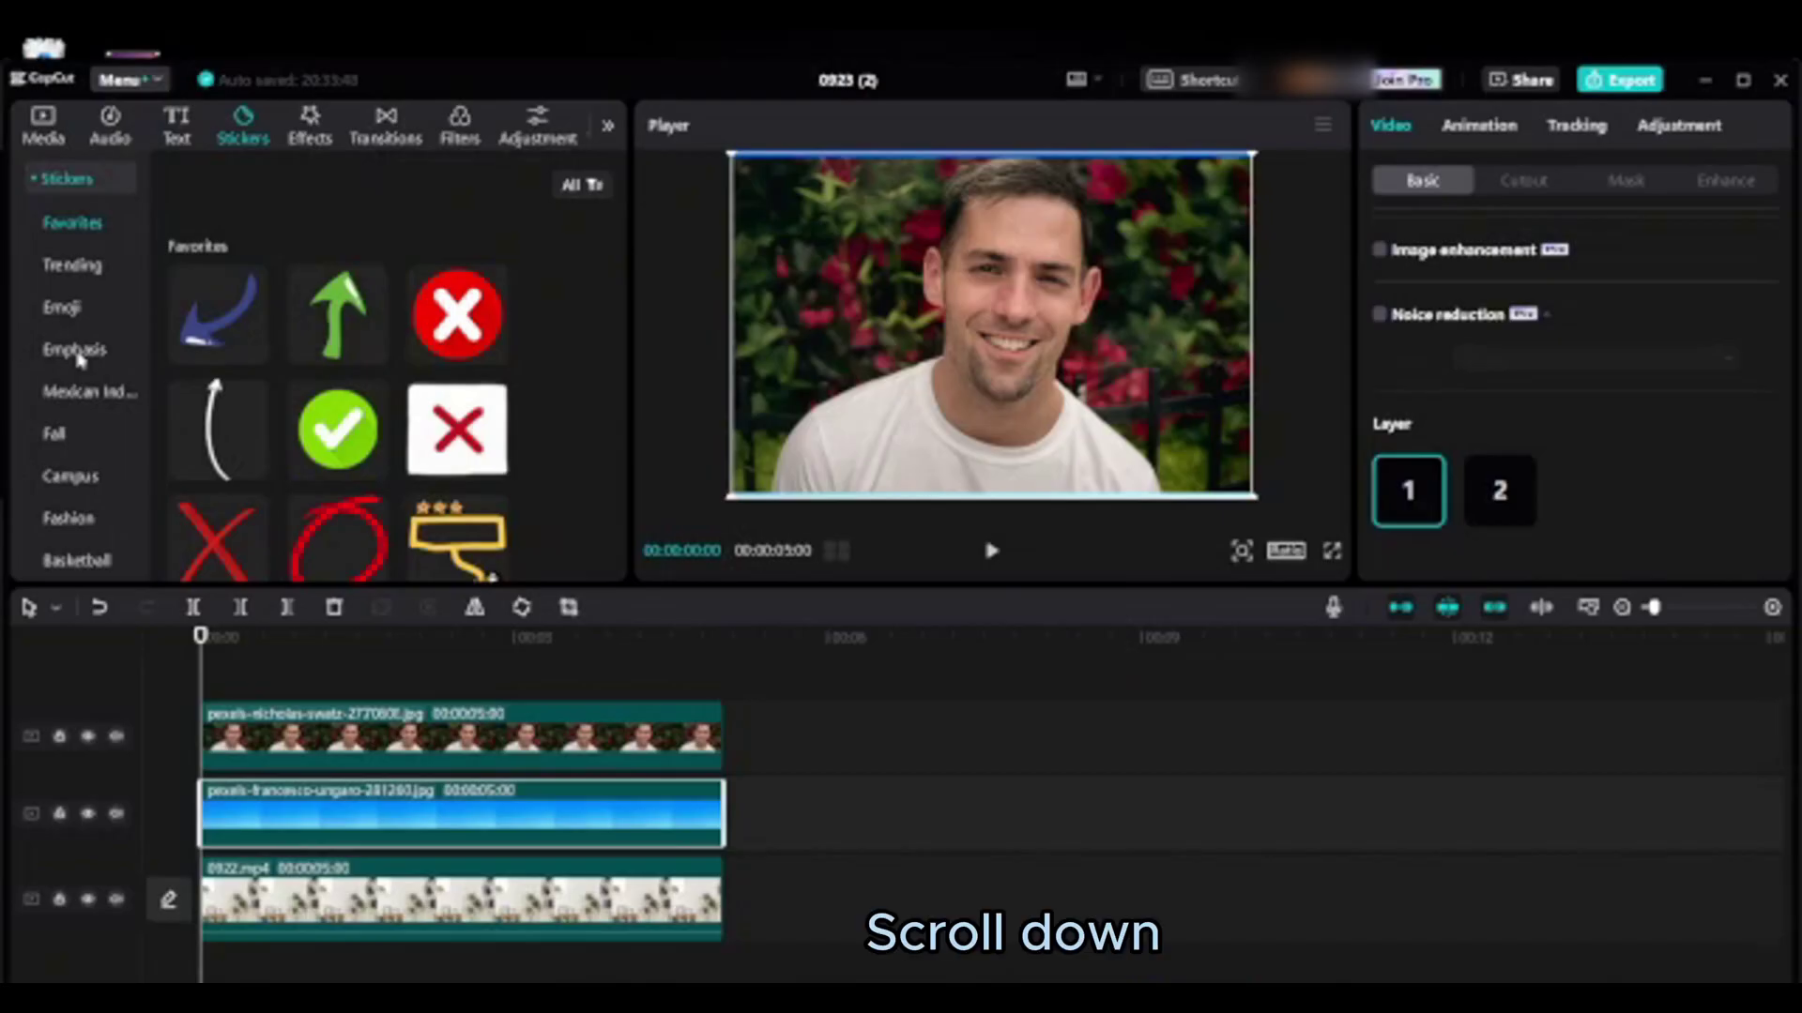
left_click(118, 417)
scroll(774, 419, "down", 5)
scroll(497, 350, "down", 10)
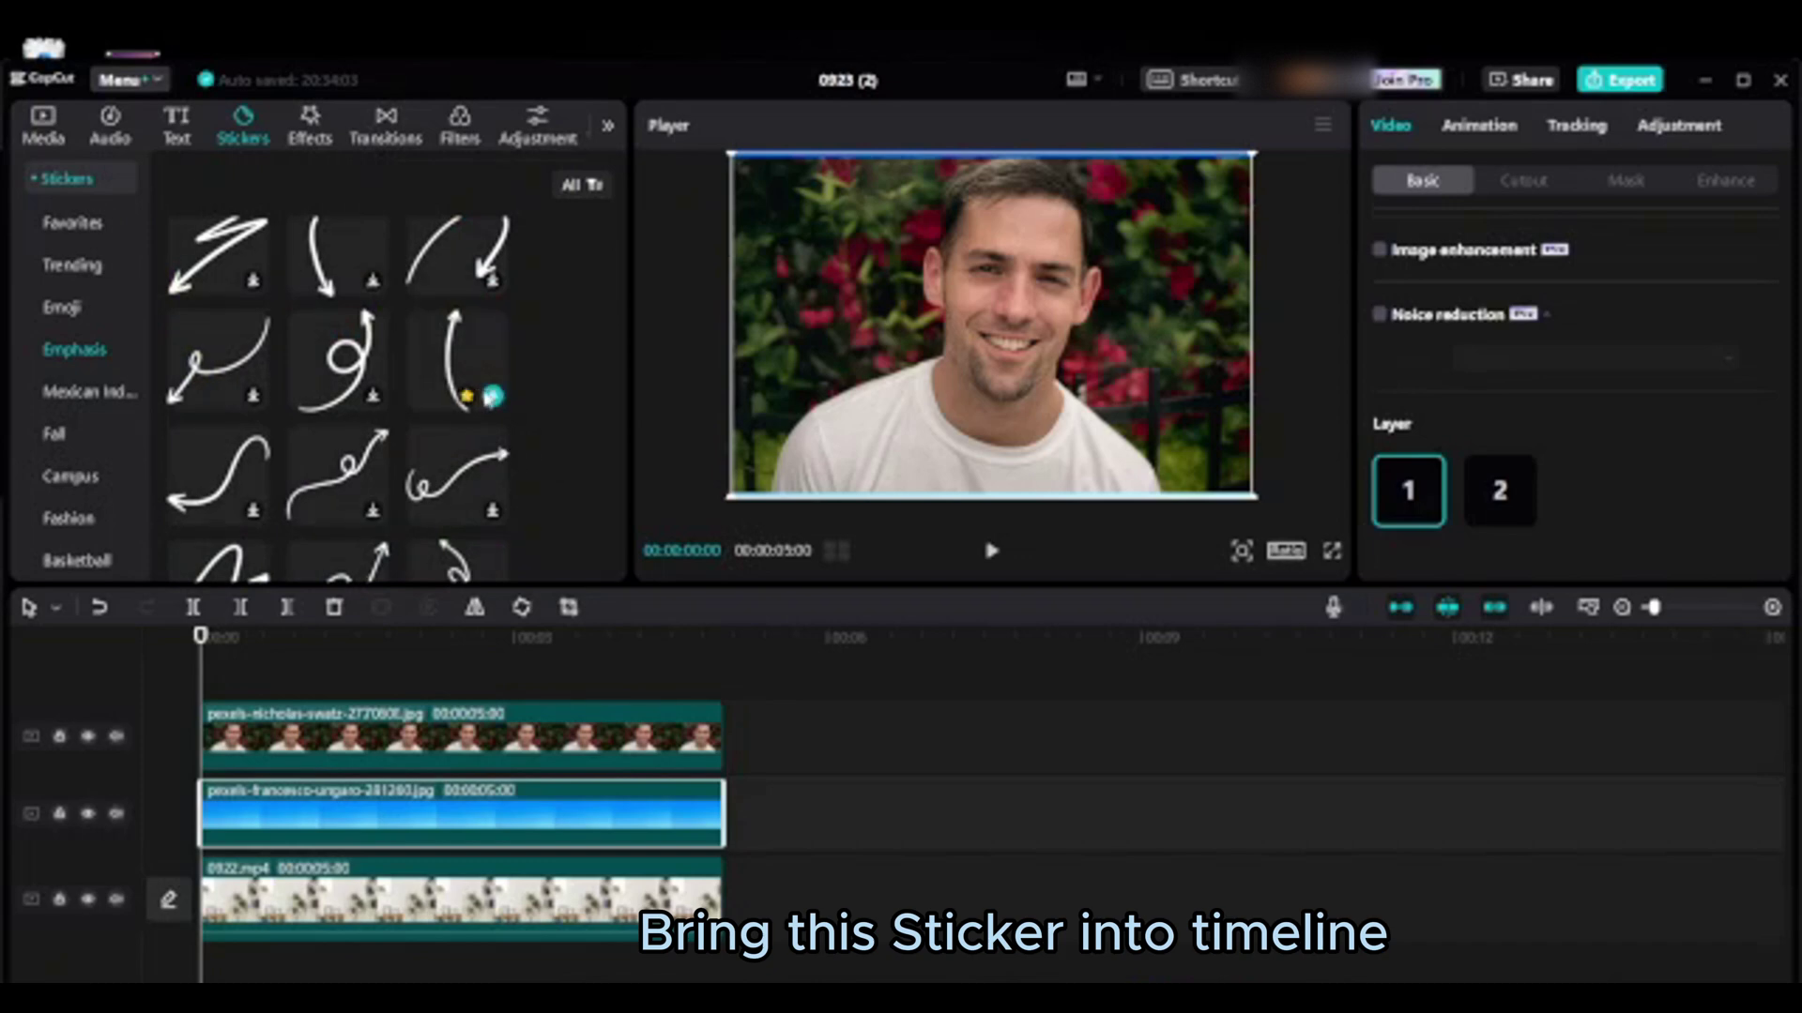
left_click(493, 395)
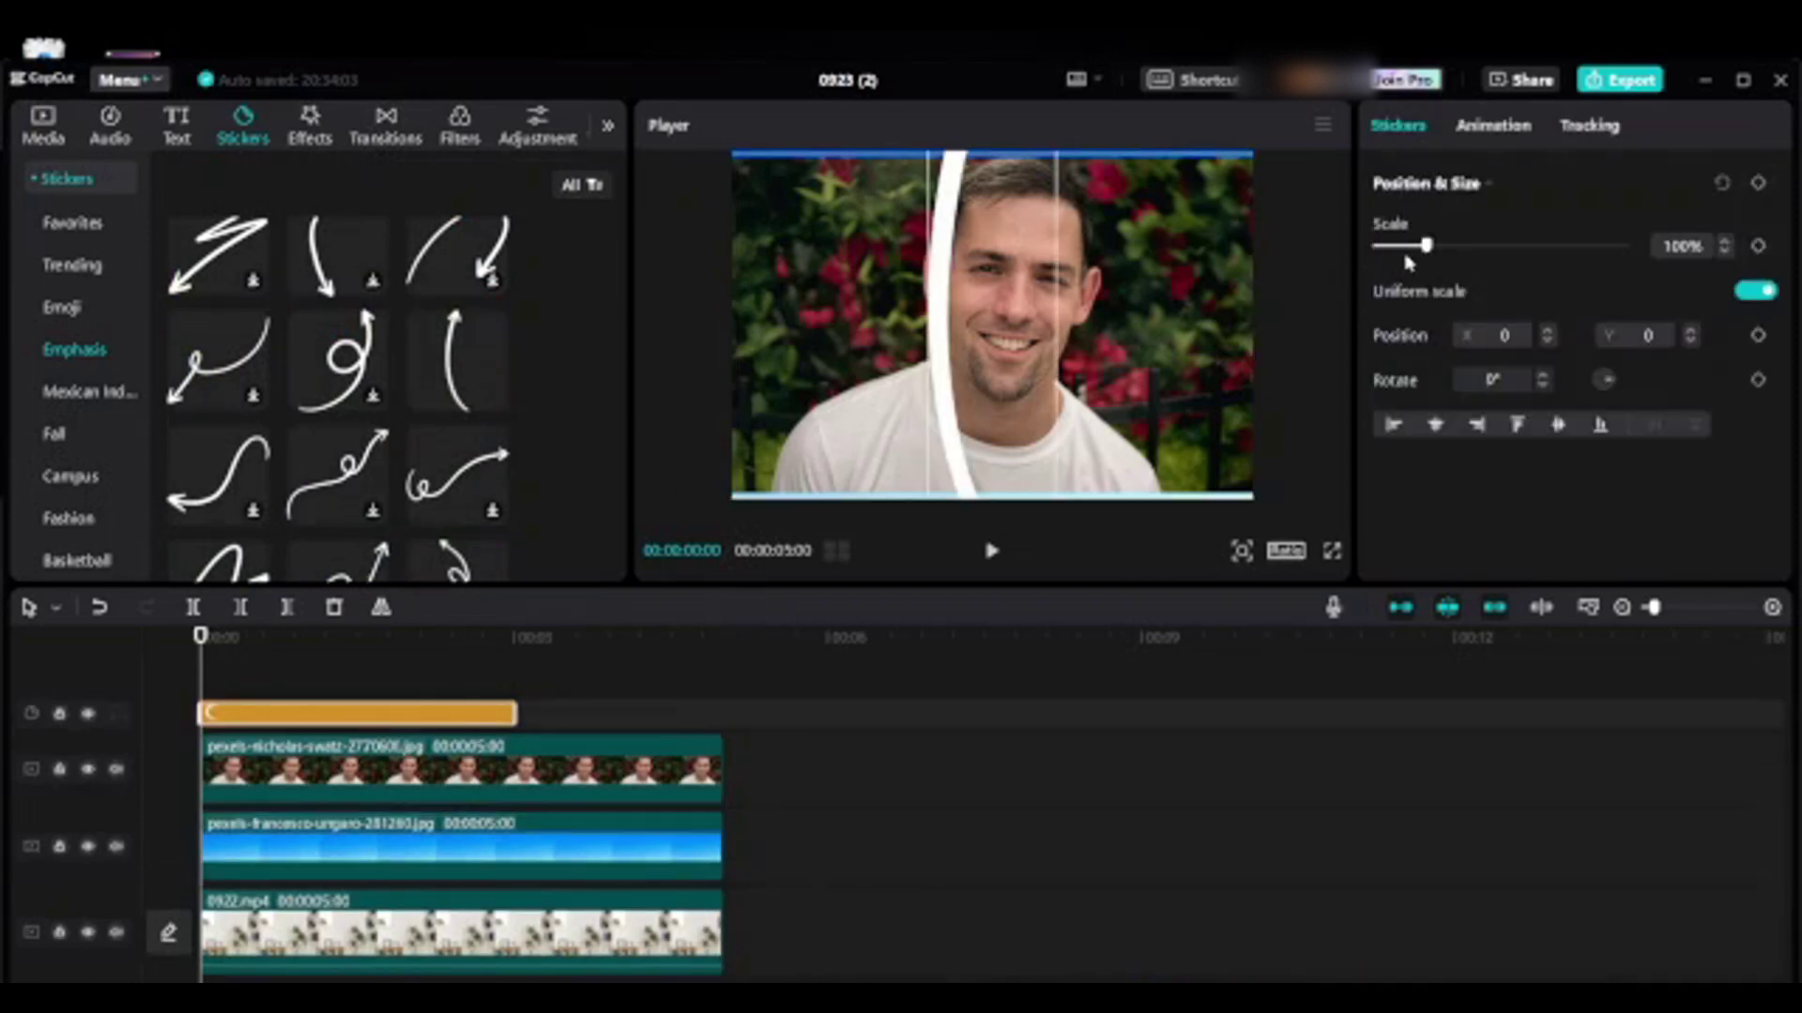
Resize the arrow sticker to 60%, rotate it to 94° across the man's head, and extend its clip to the images' end.
left_click_drag(1428, 249, 1405, 266)
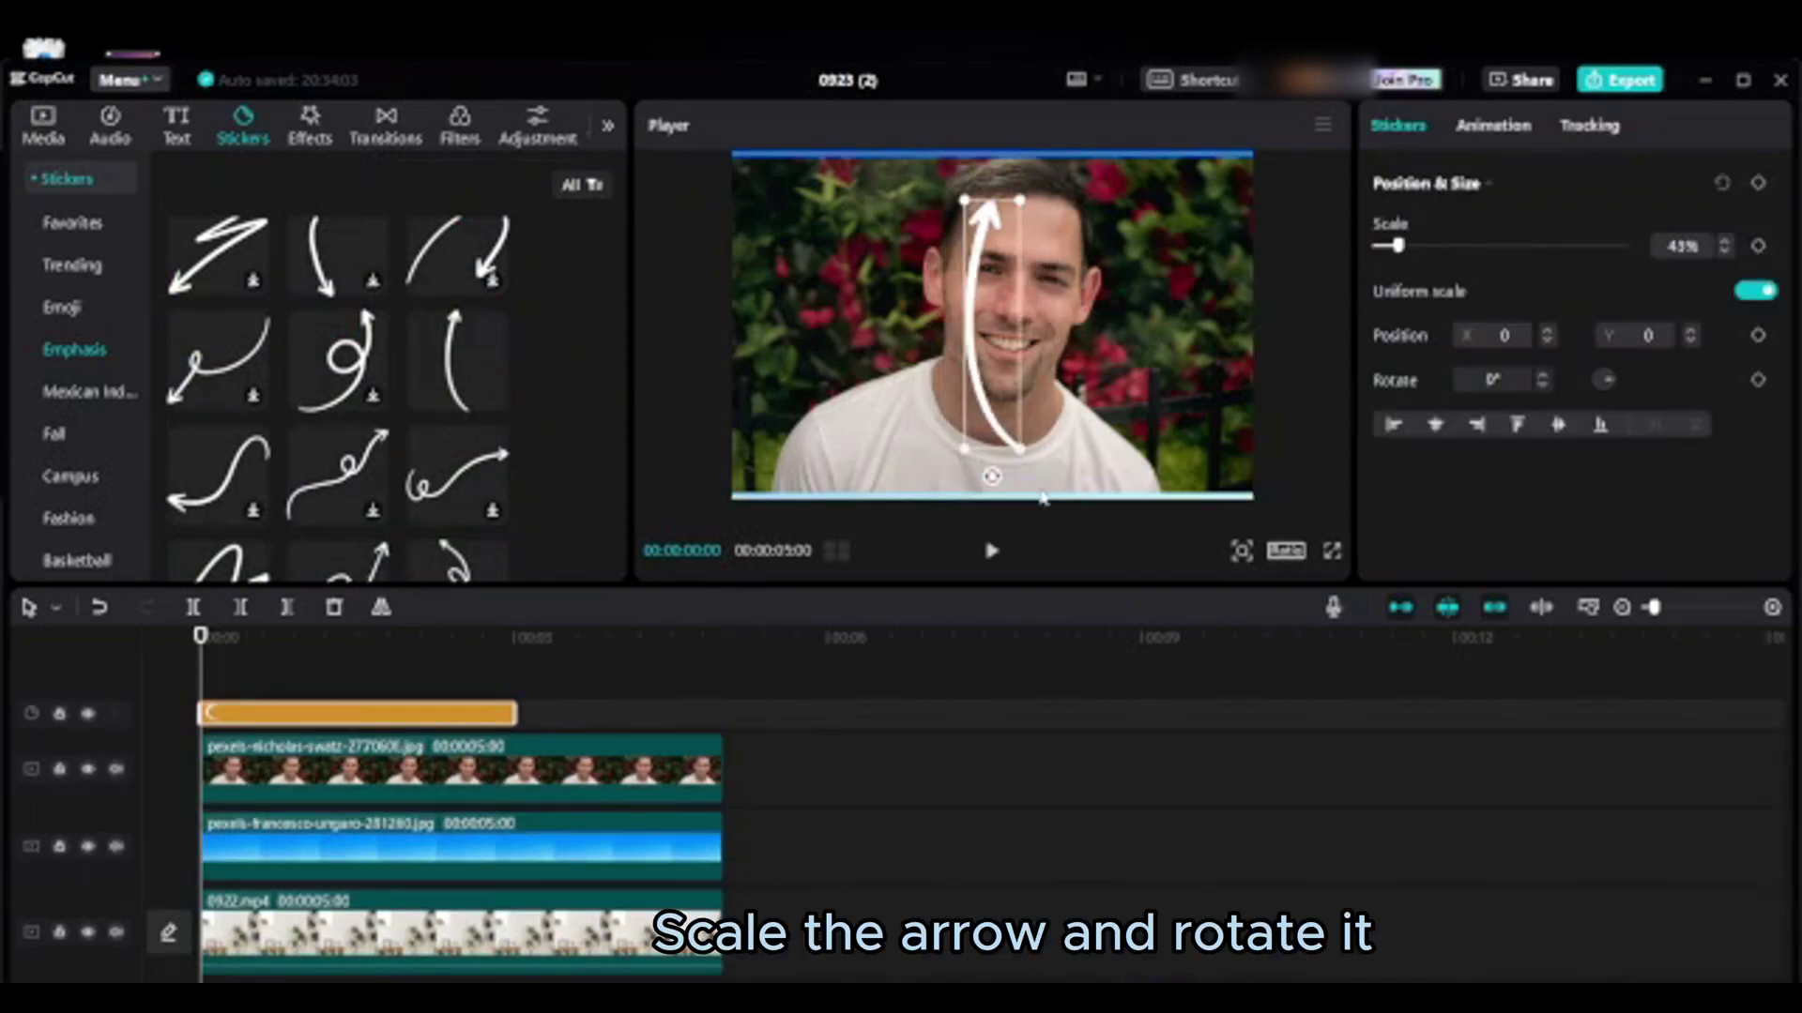
left_click_drag(991, 477, 859, 286)
left_click_drag(516, 713, 718, 711)
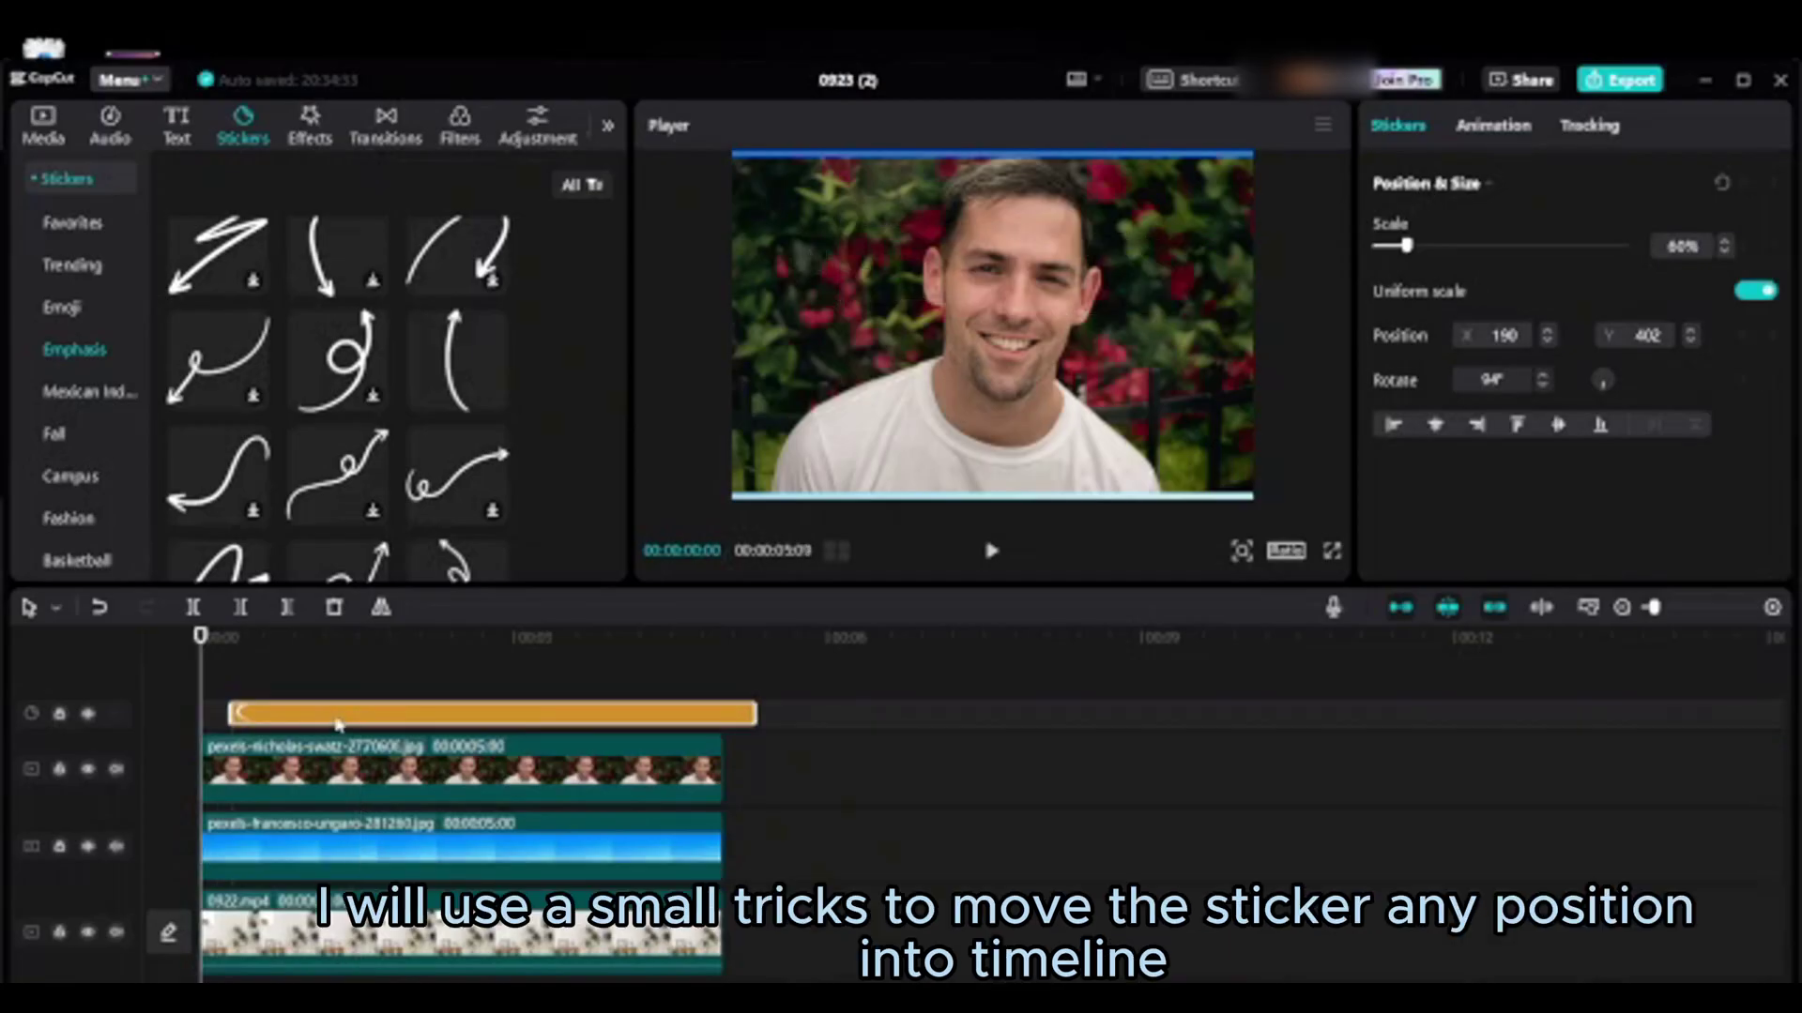
left_click_drag(326, 722, 303, 726)
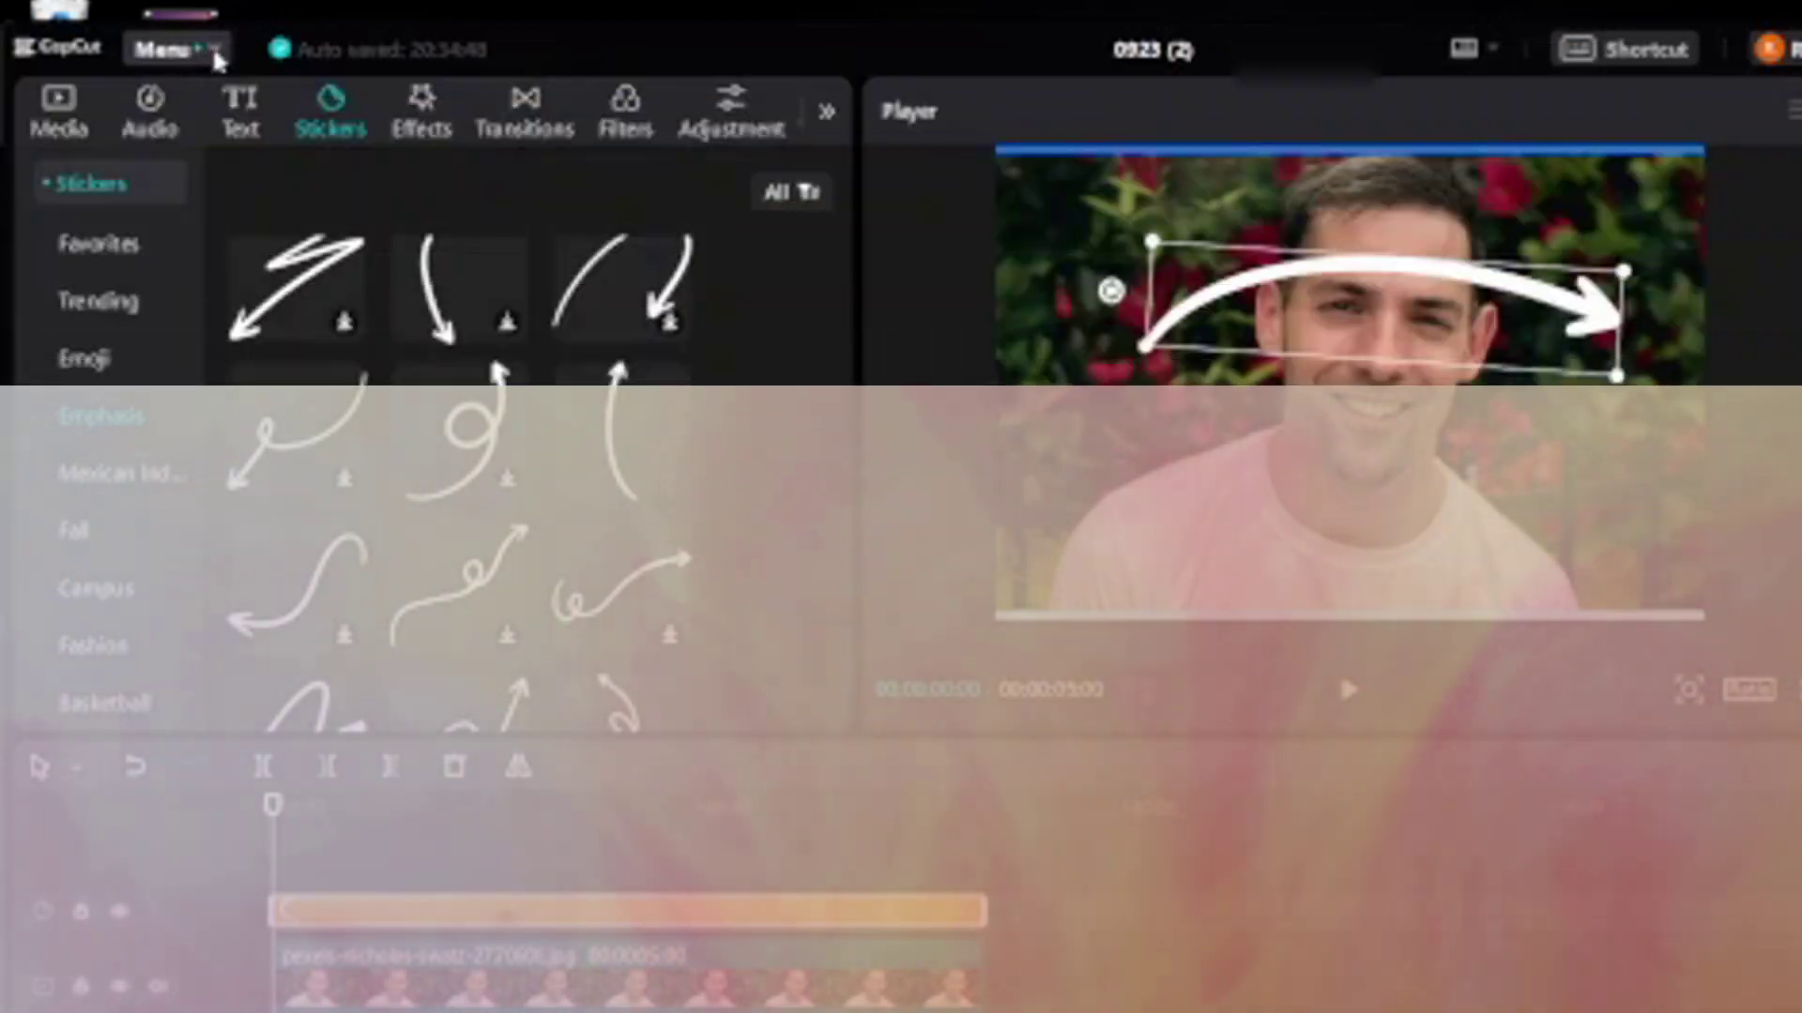
Turn on Free layer by default for new projects in the editing settings and save them.
left_click(215, 55)
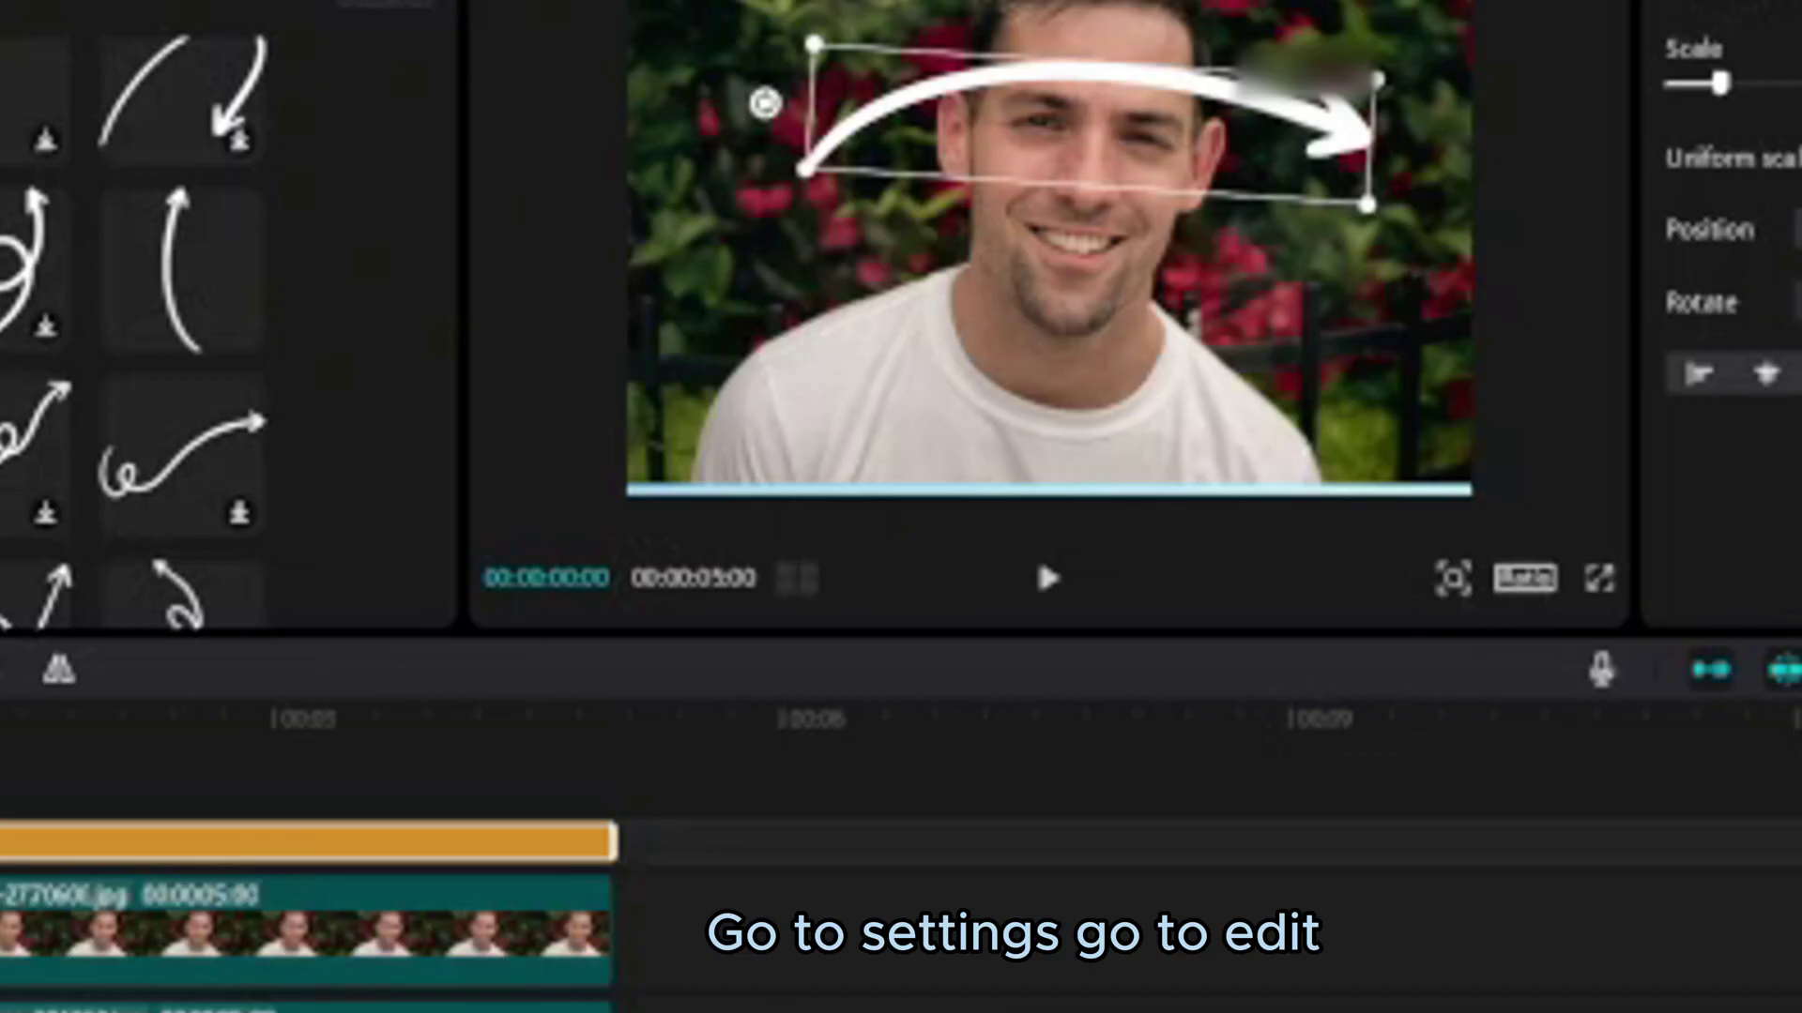
left_click(94, 38)
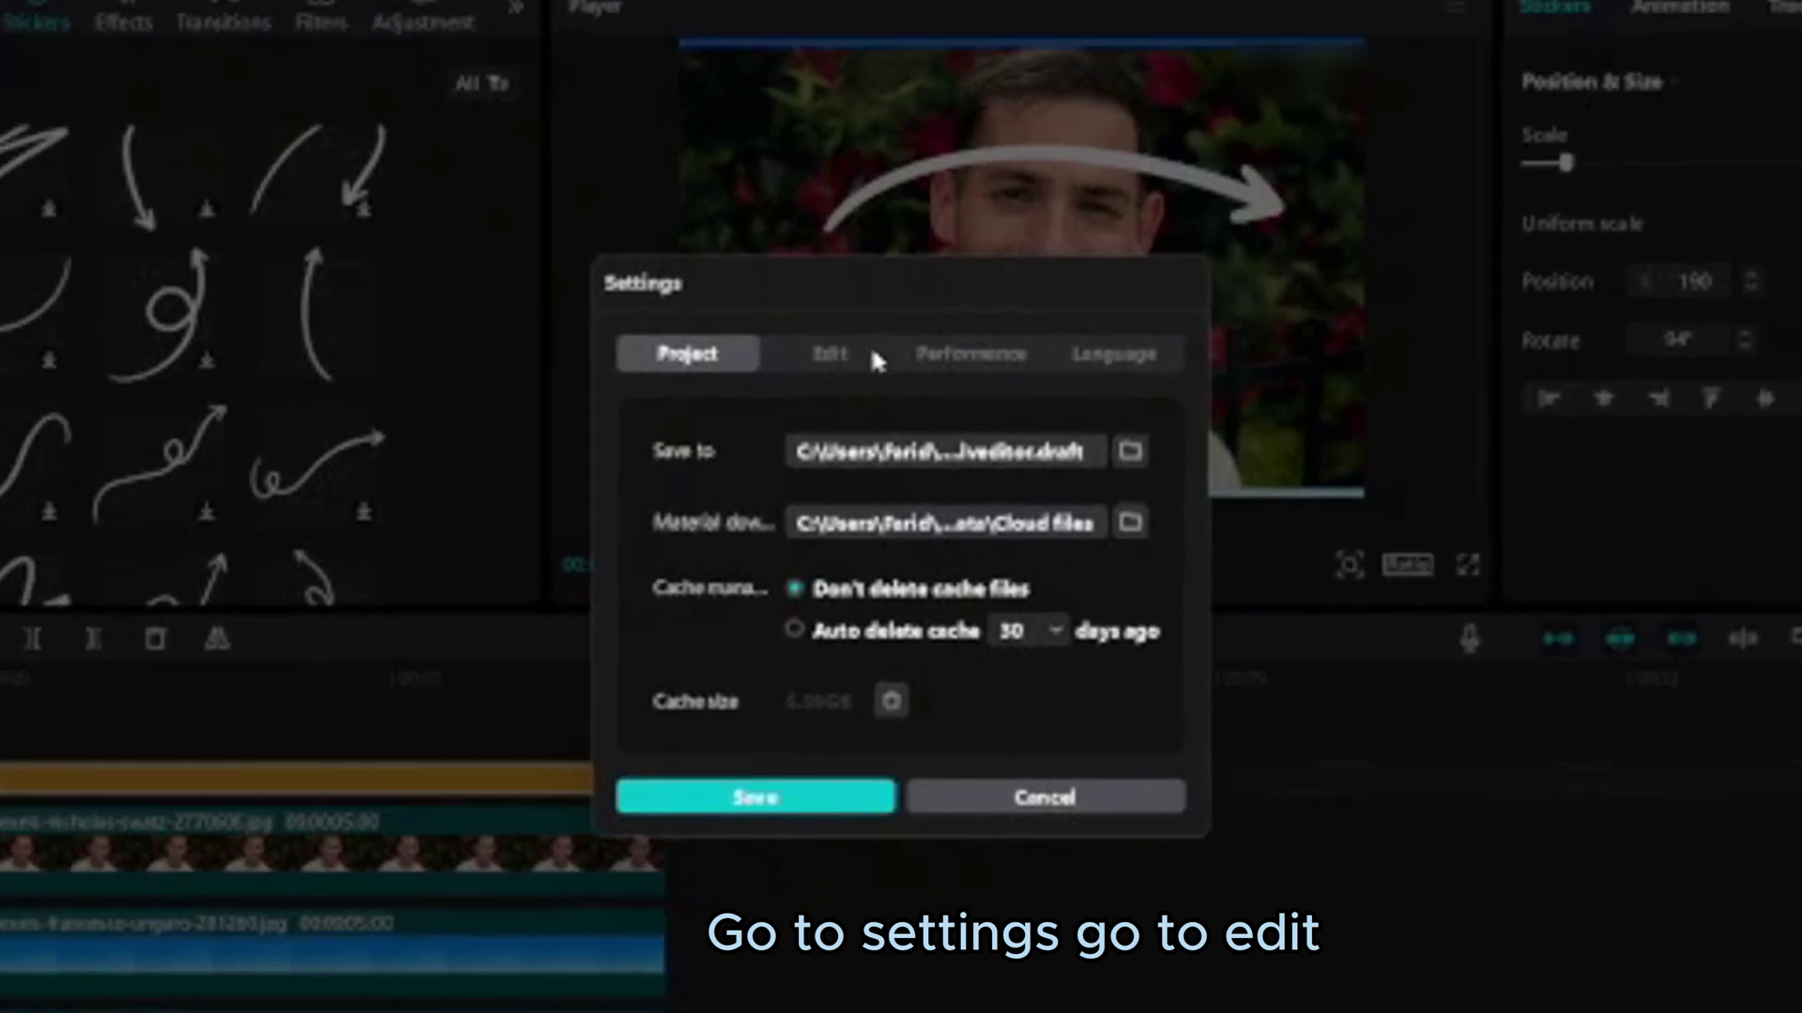
left_click(873, 358)
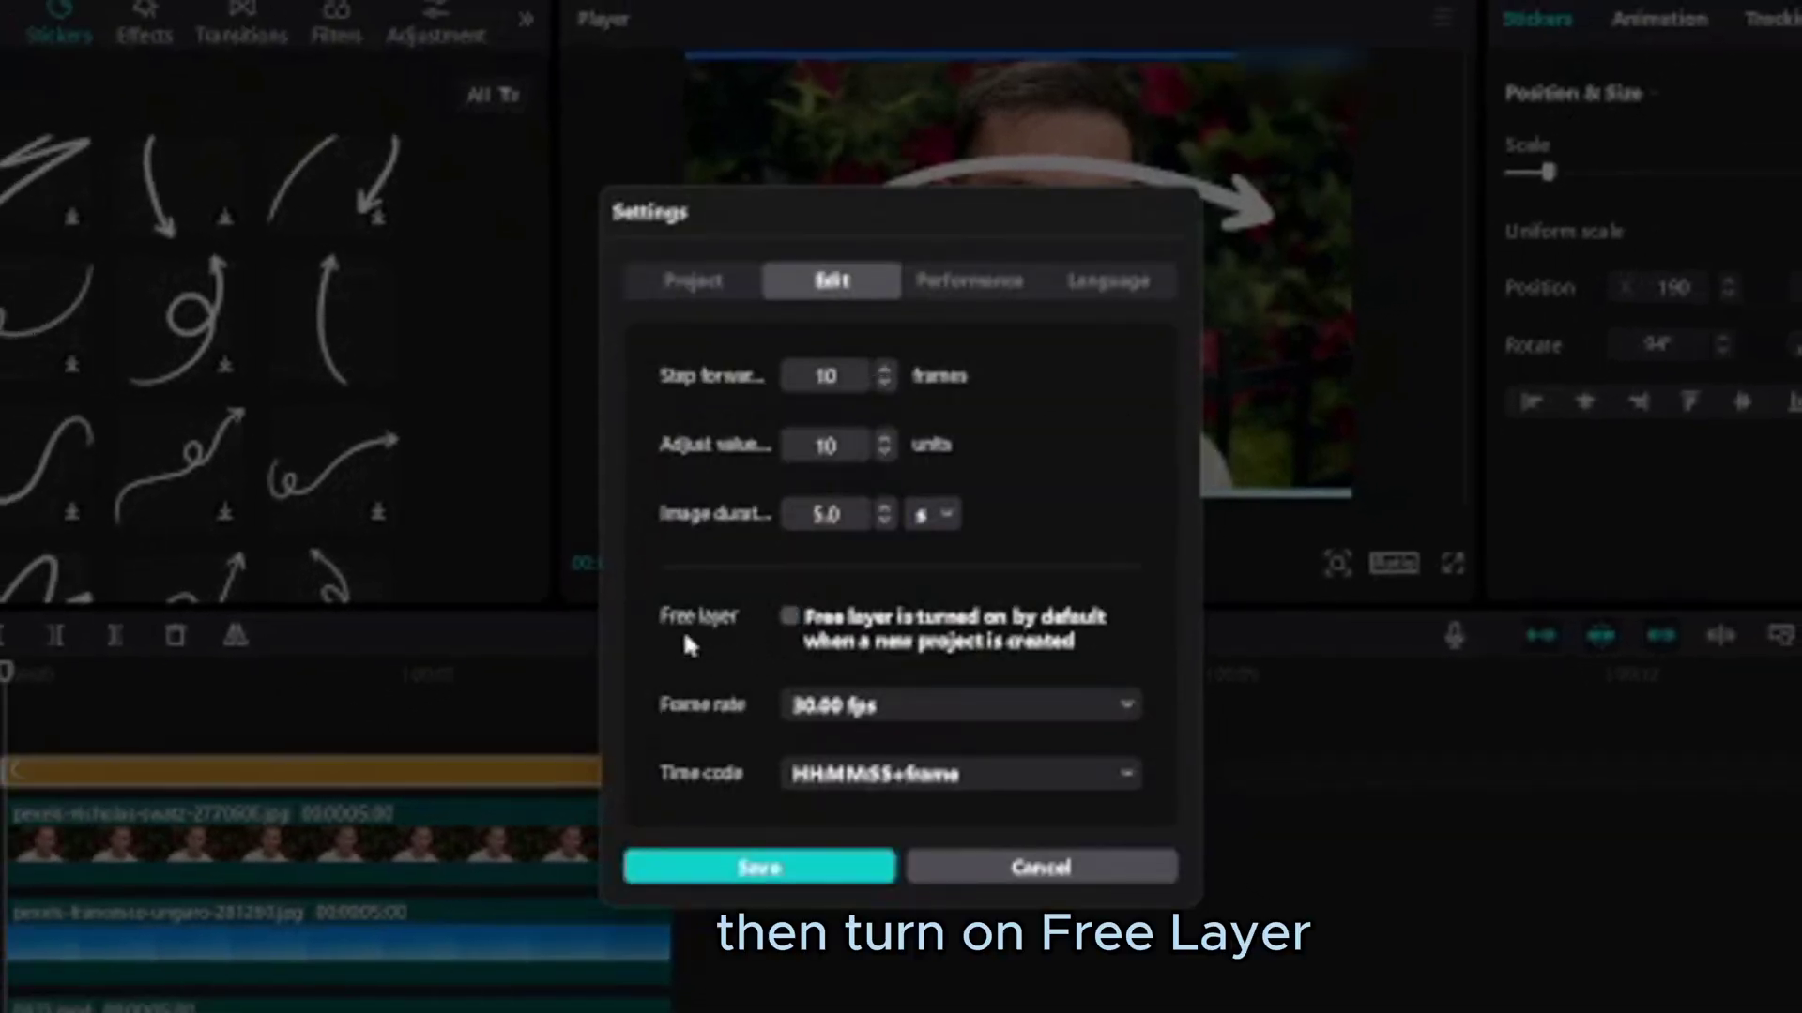
left_click(791, 628)
left_click(826, 866)
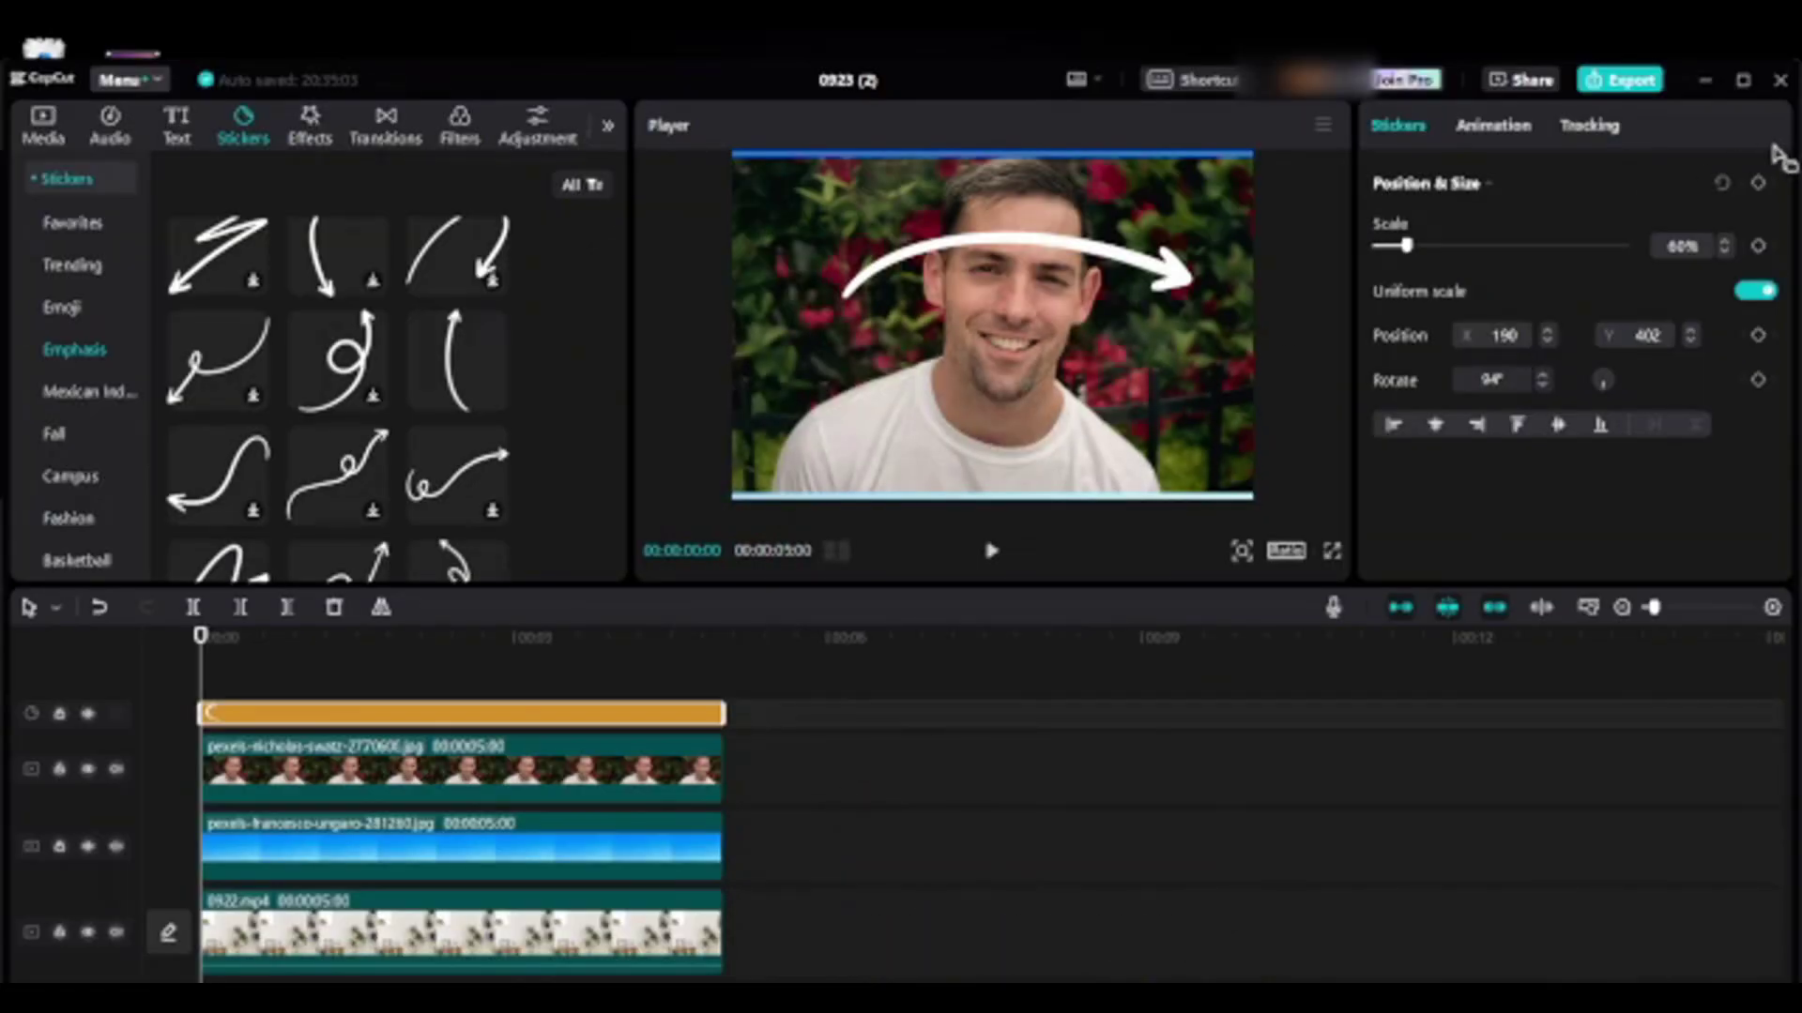
Close the current project, create a new one, and import 0922.mp4, the blue-sky image and the man's photo.
left_click(1780, 80)
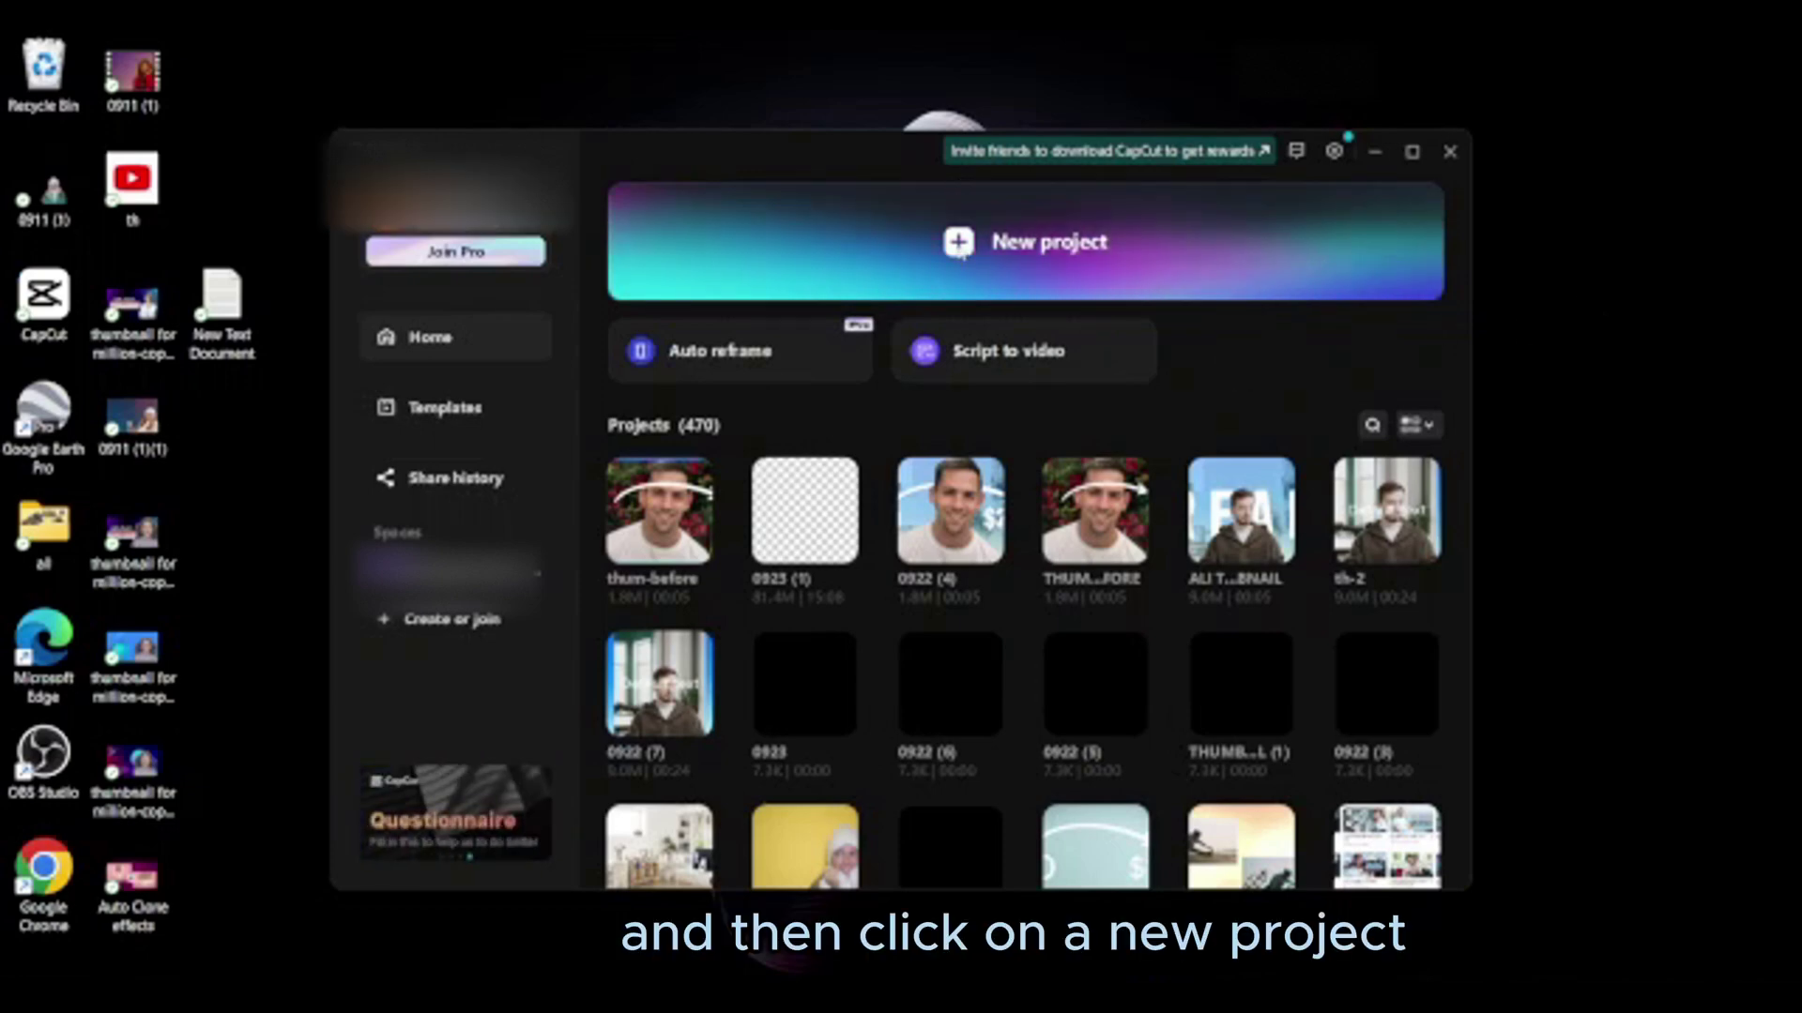
left_click(956, 242)
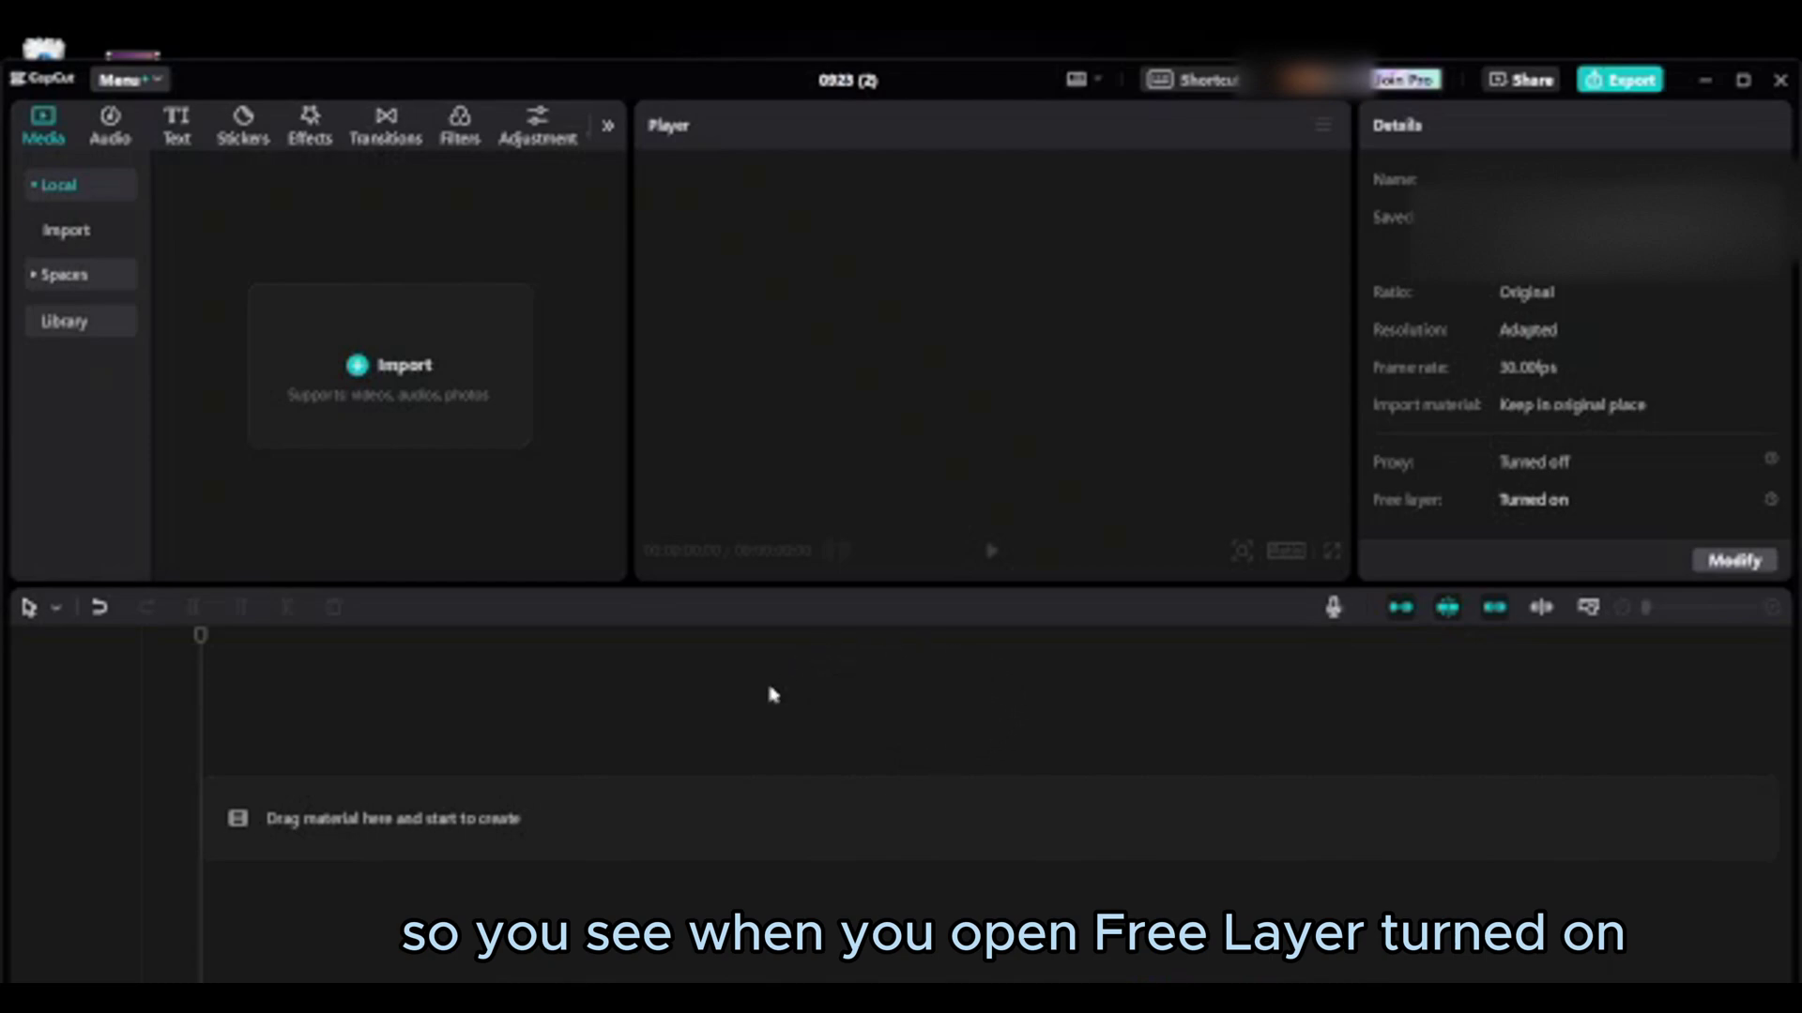
left_click(360, 366)
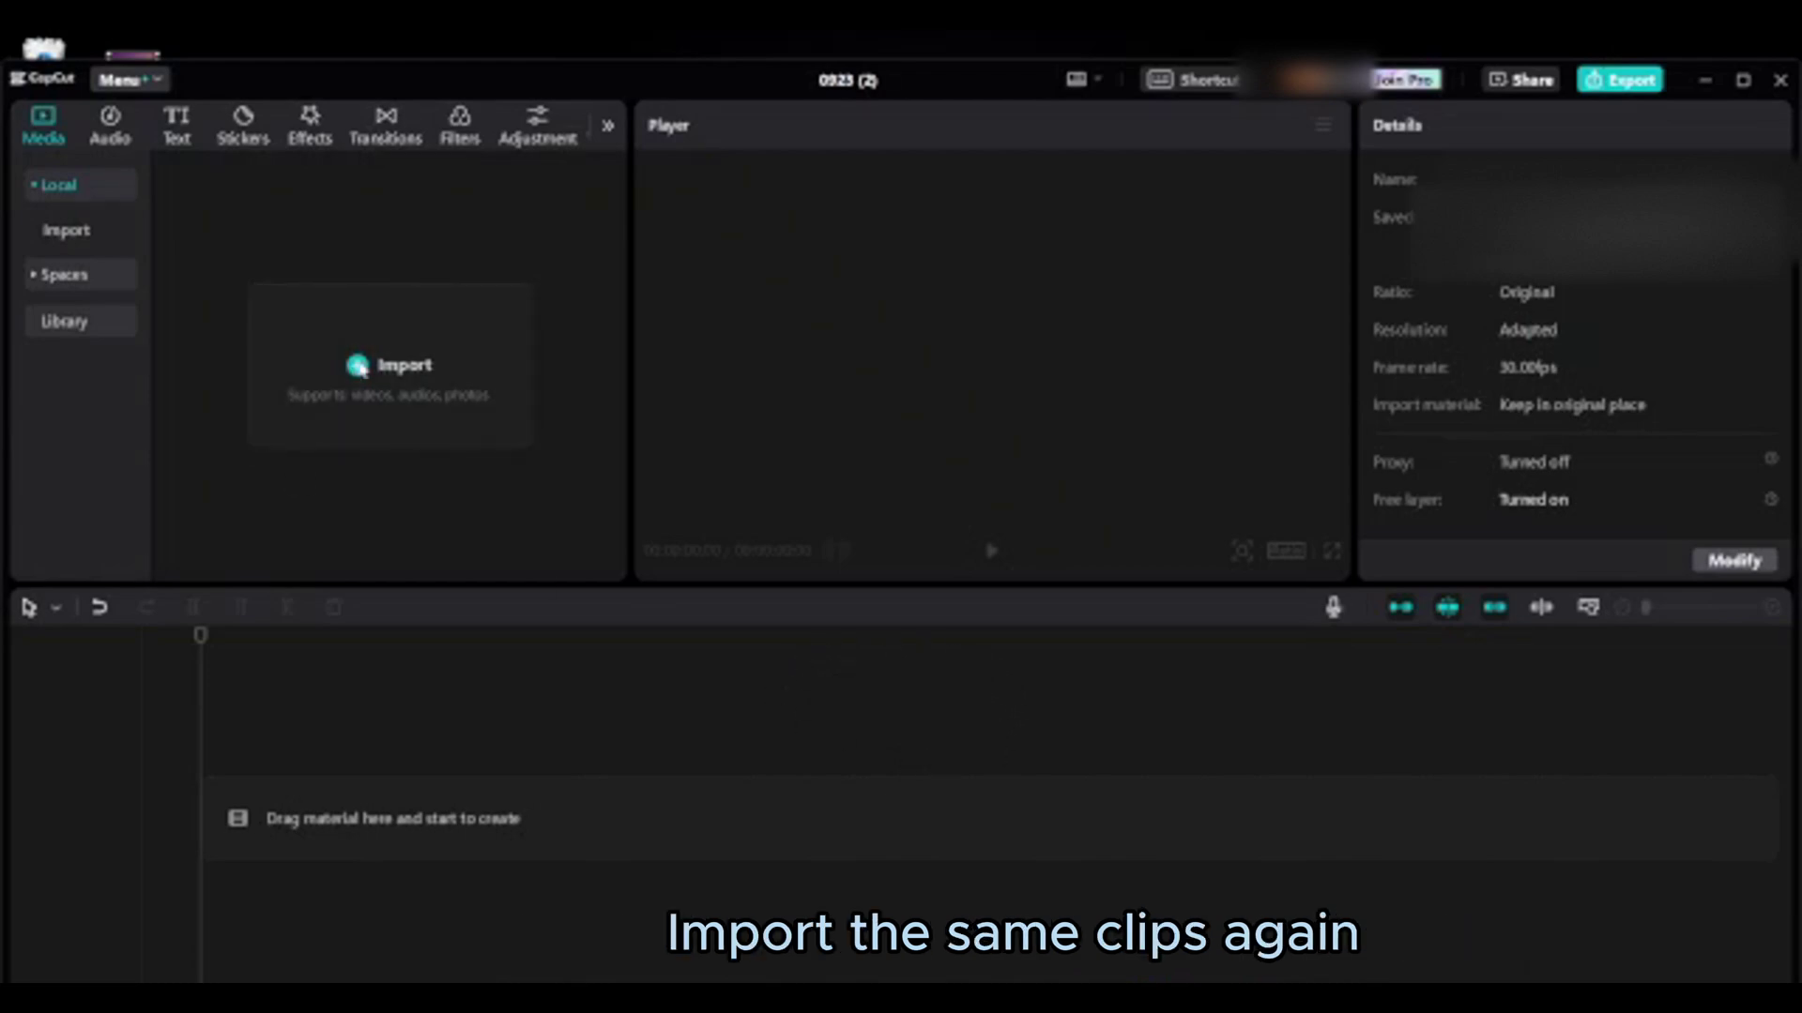
left_click(728, 377)
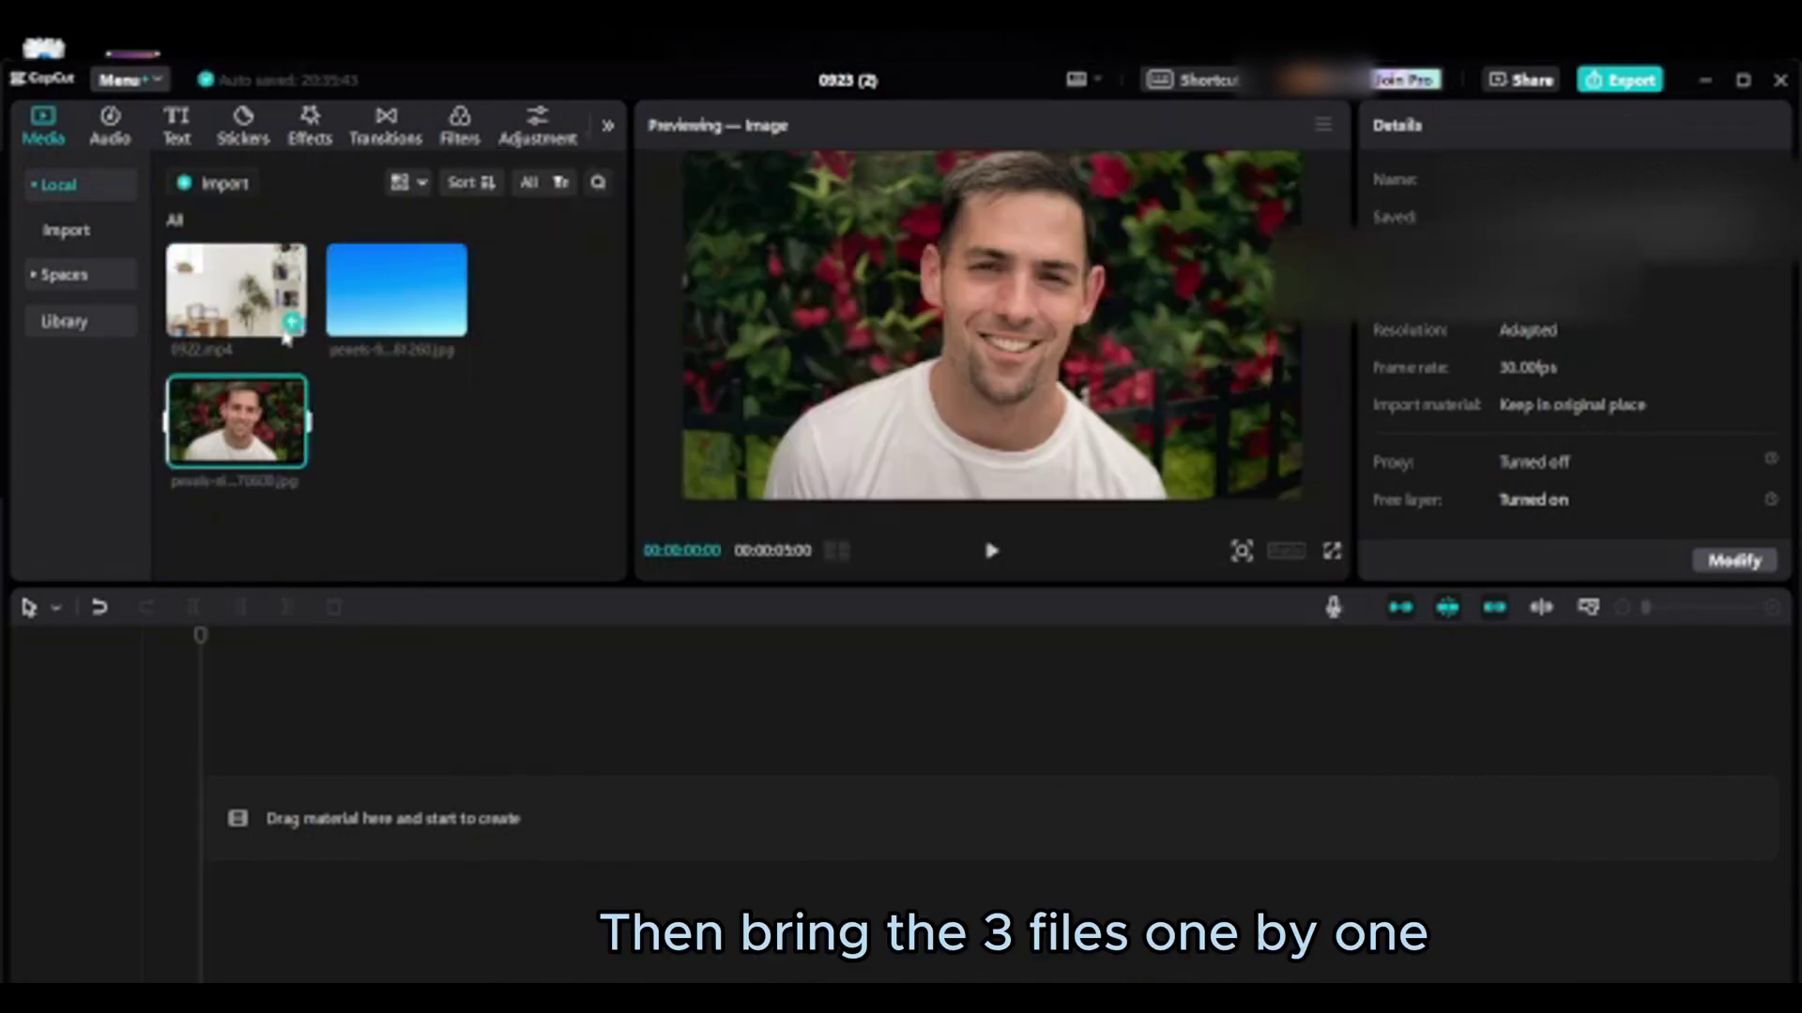
Stack 0922.mp4, the blue-sky image and the man's photo on separate tracks, with the photo scaled to 125% at Y -67.
left_click(292, 324)
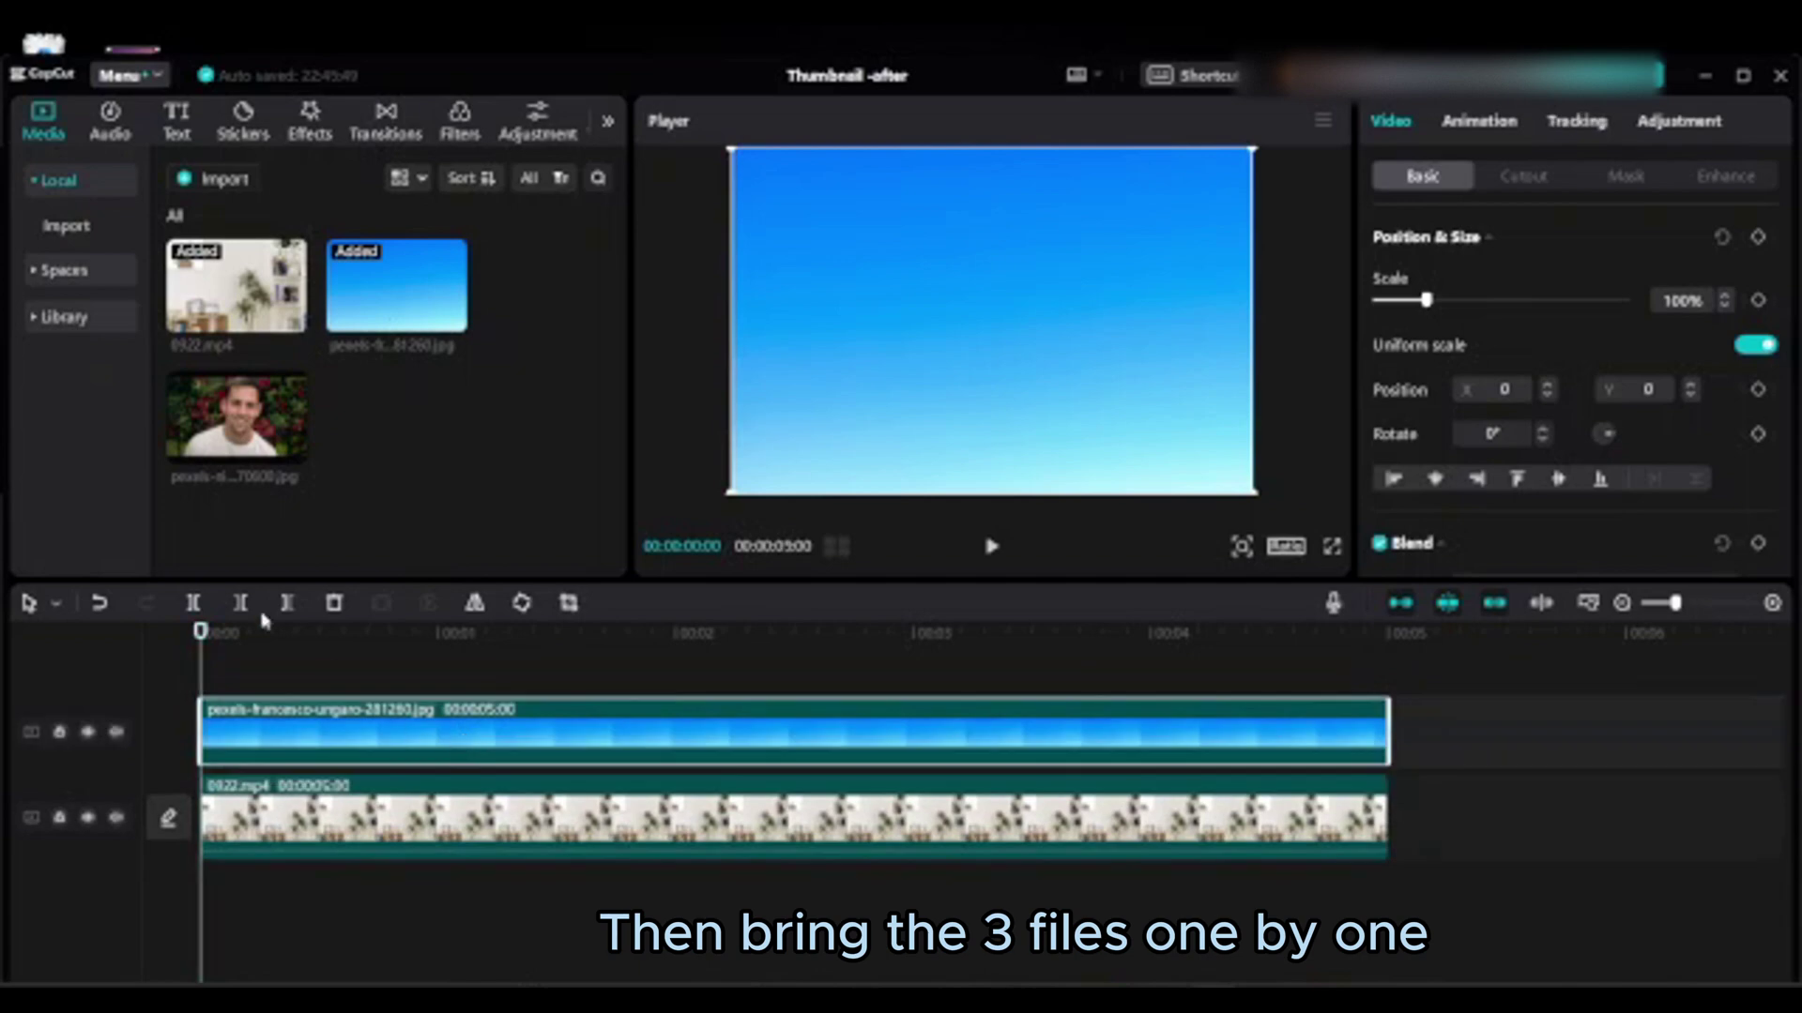
left_click(292, 451)
left_click_drag(438, 817, 438, 681)
left_click_drag(1419, 300, 1437, 300)
left_click_drag(1211, 339, 1210, 357)
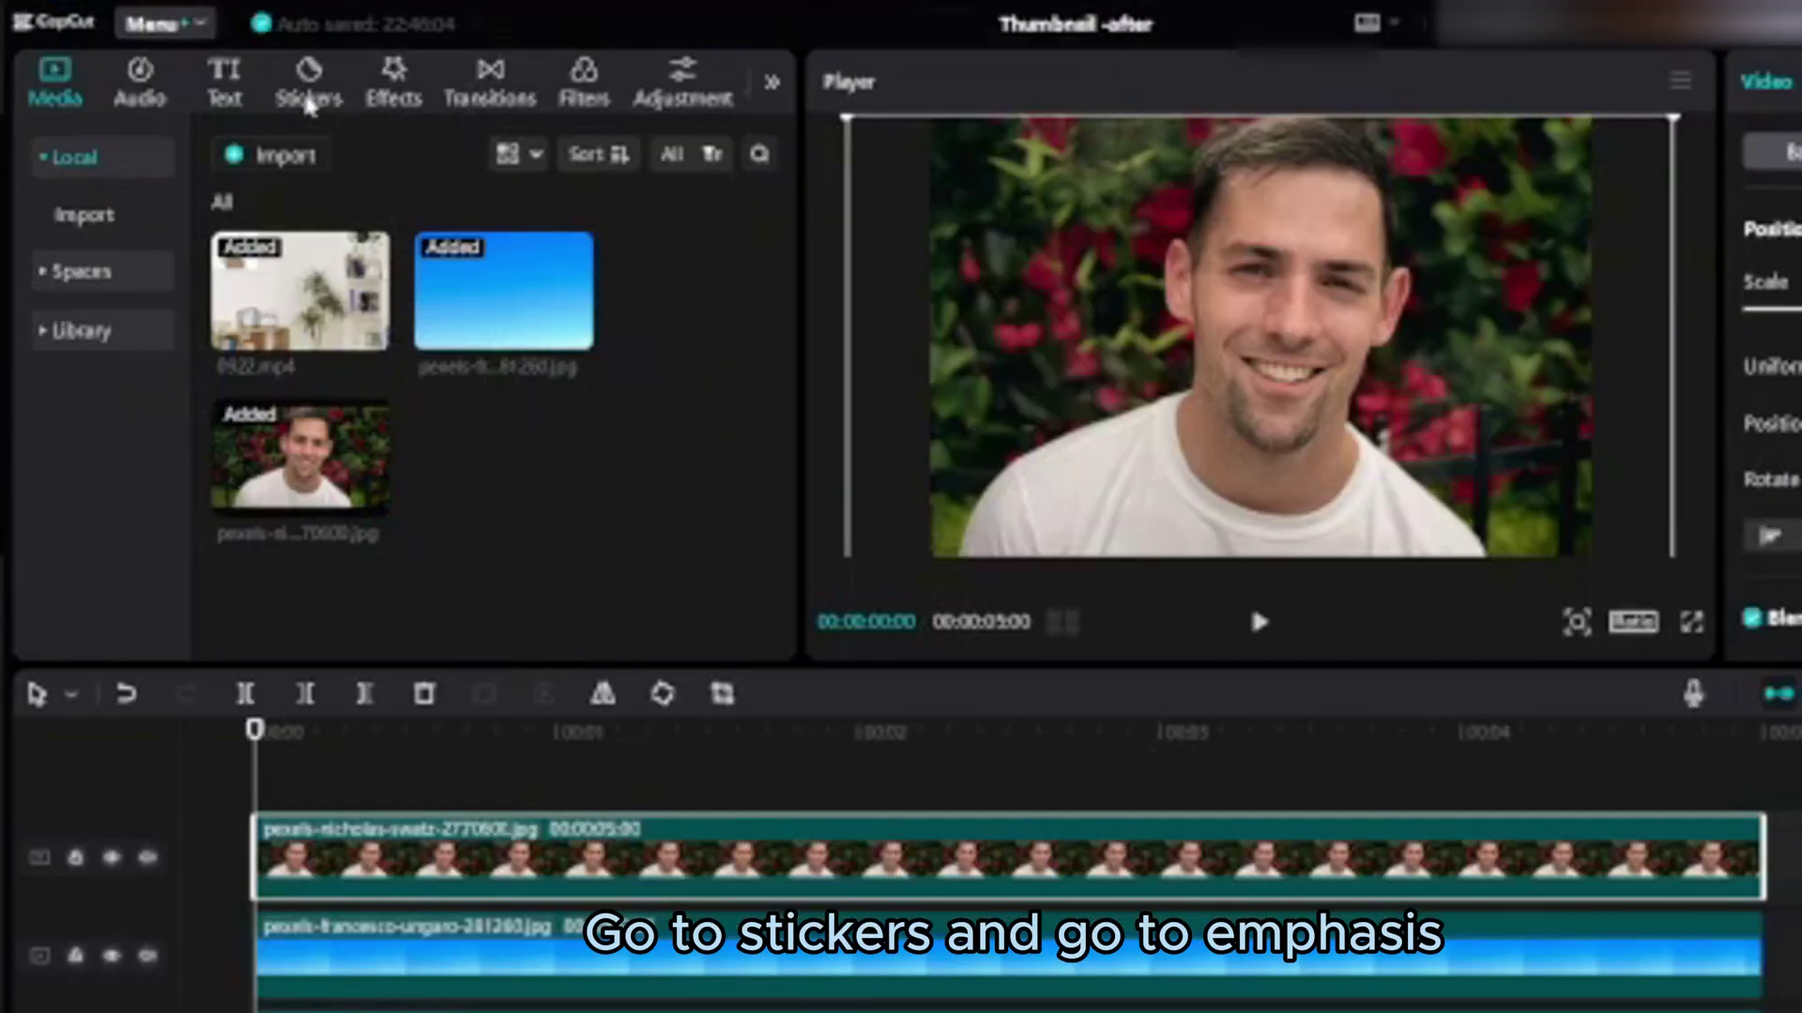
Add the slightly curved upward arrow sticker from Emphasis and extend it to about the end of the five-second clips.
left_click(310, 101)
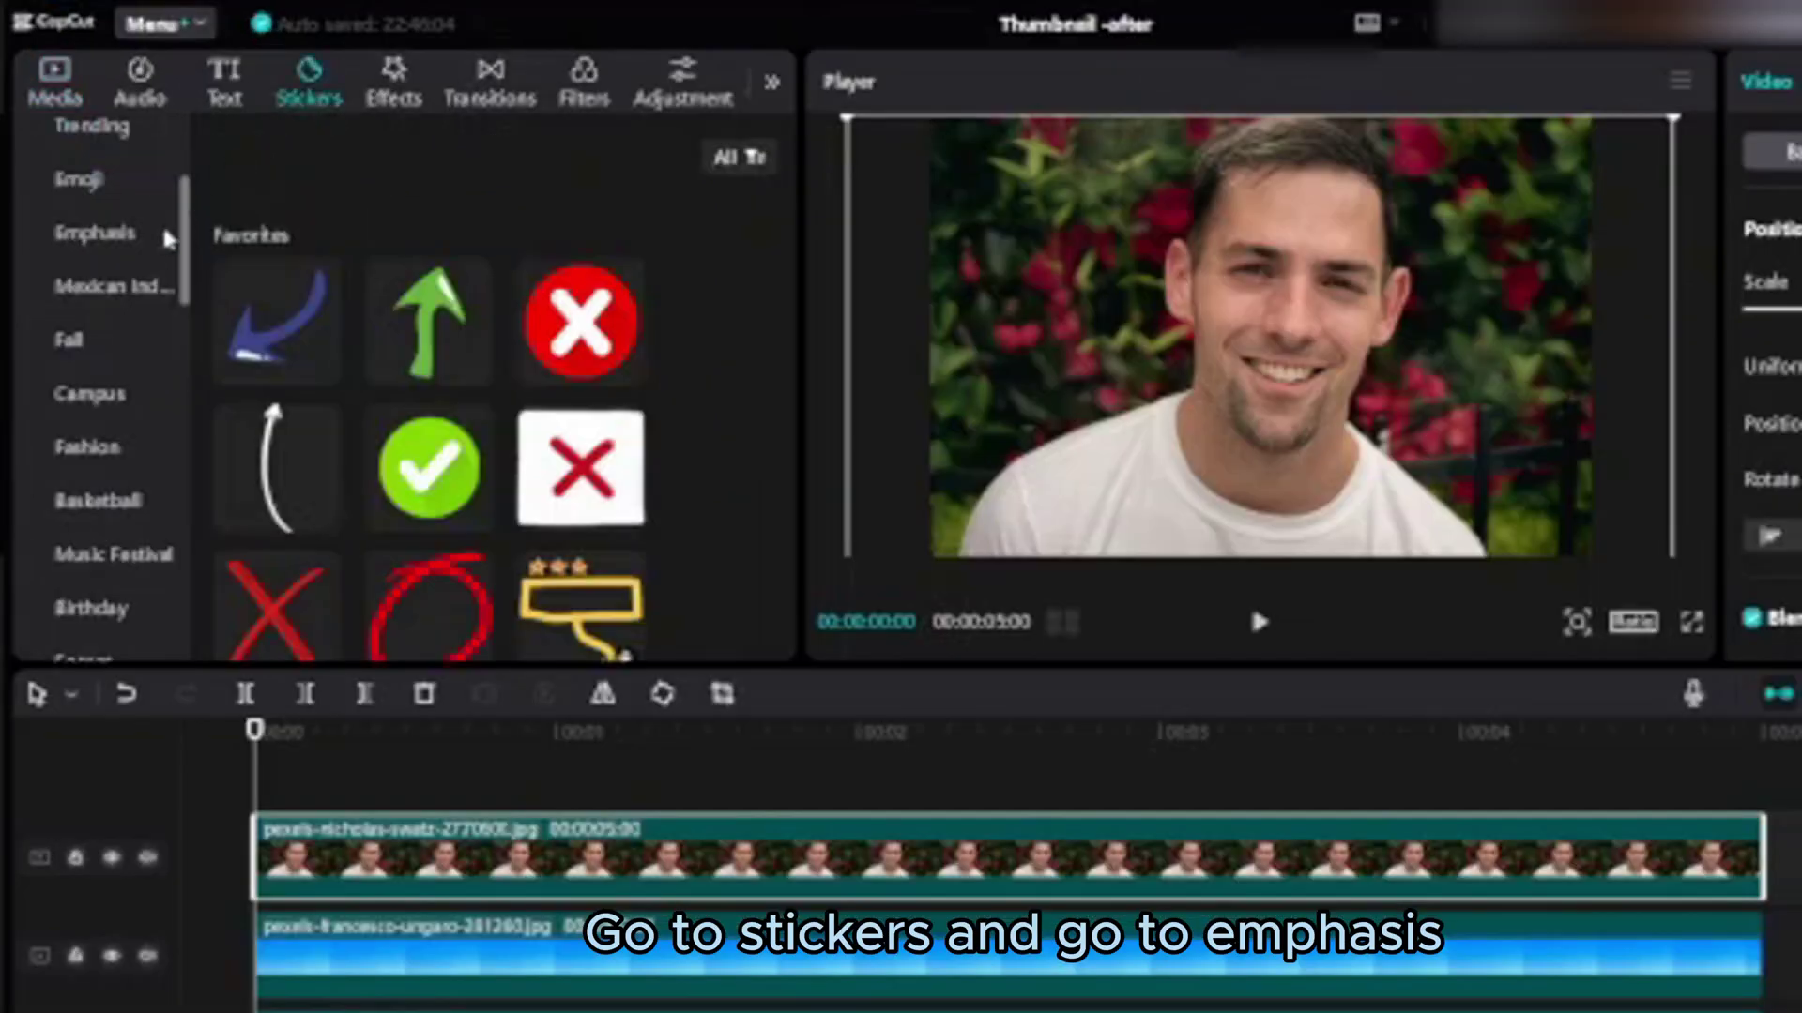
left_click(114, 235)
scroll(764, 523, "down", 10)
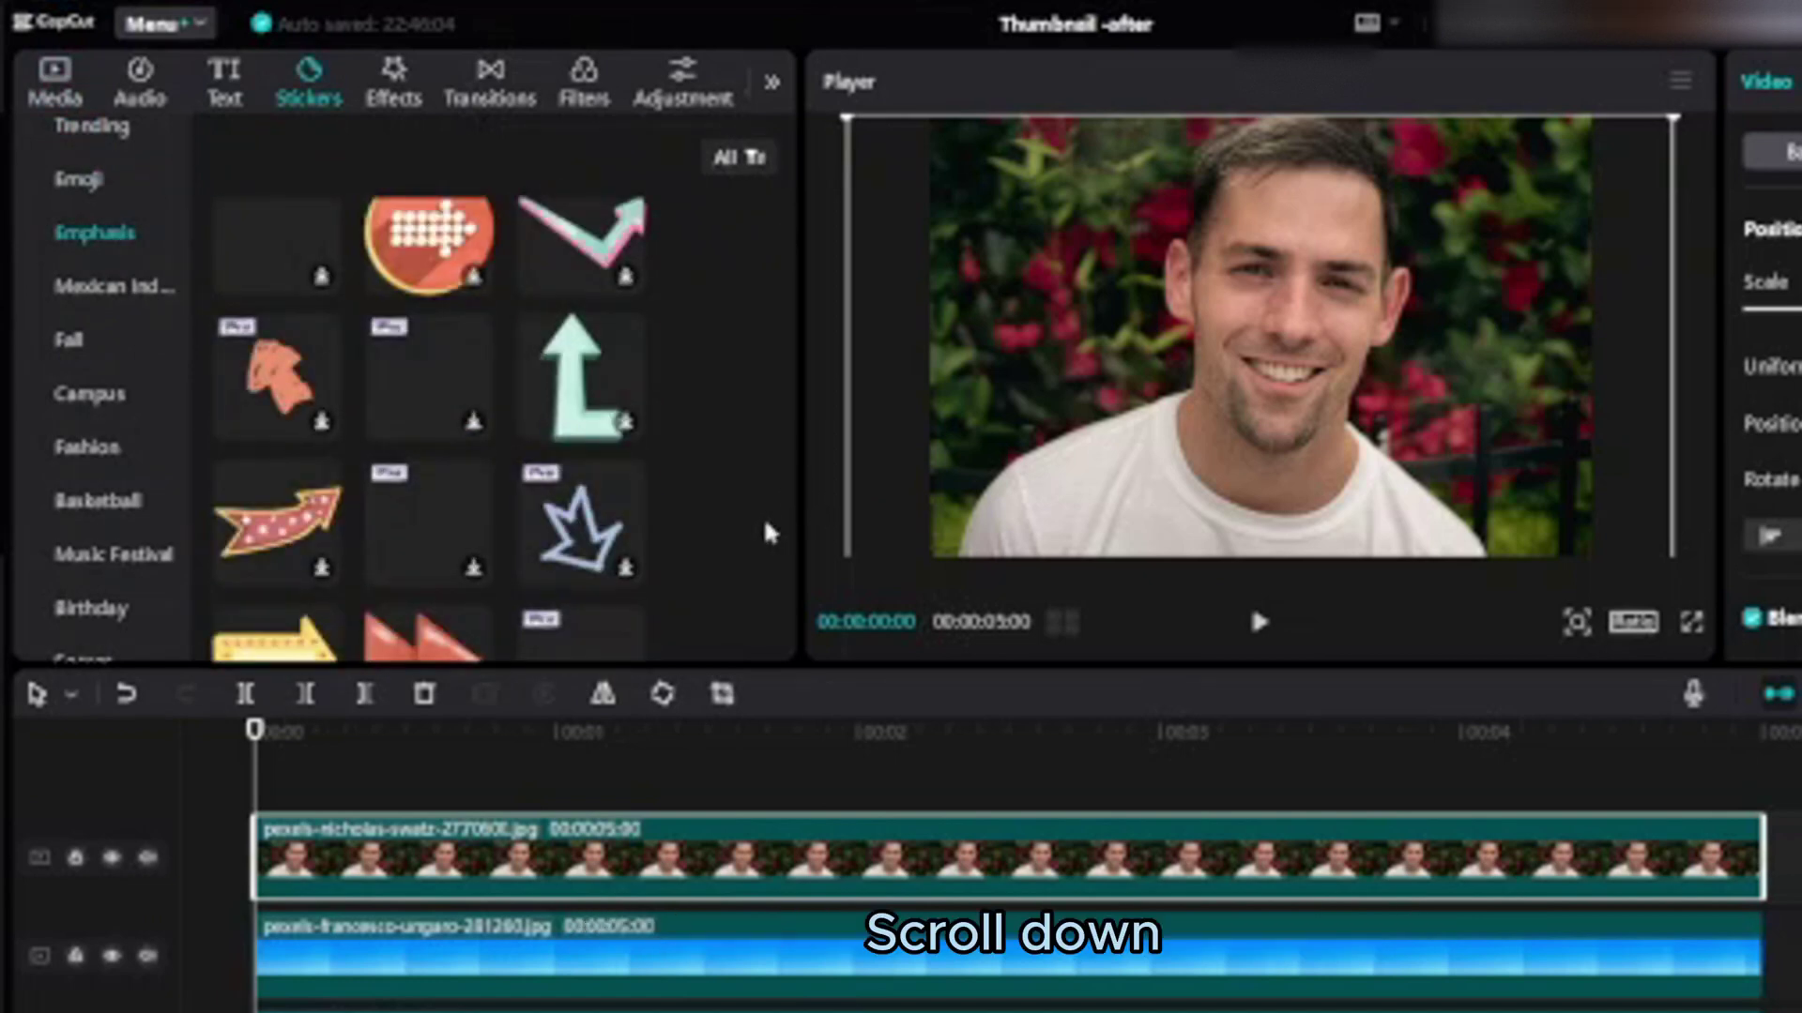
scroll(768, 531, "down", 5)
left_click(614, 424)
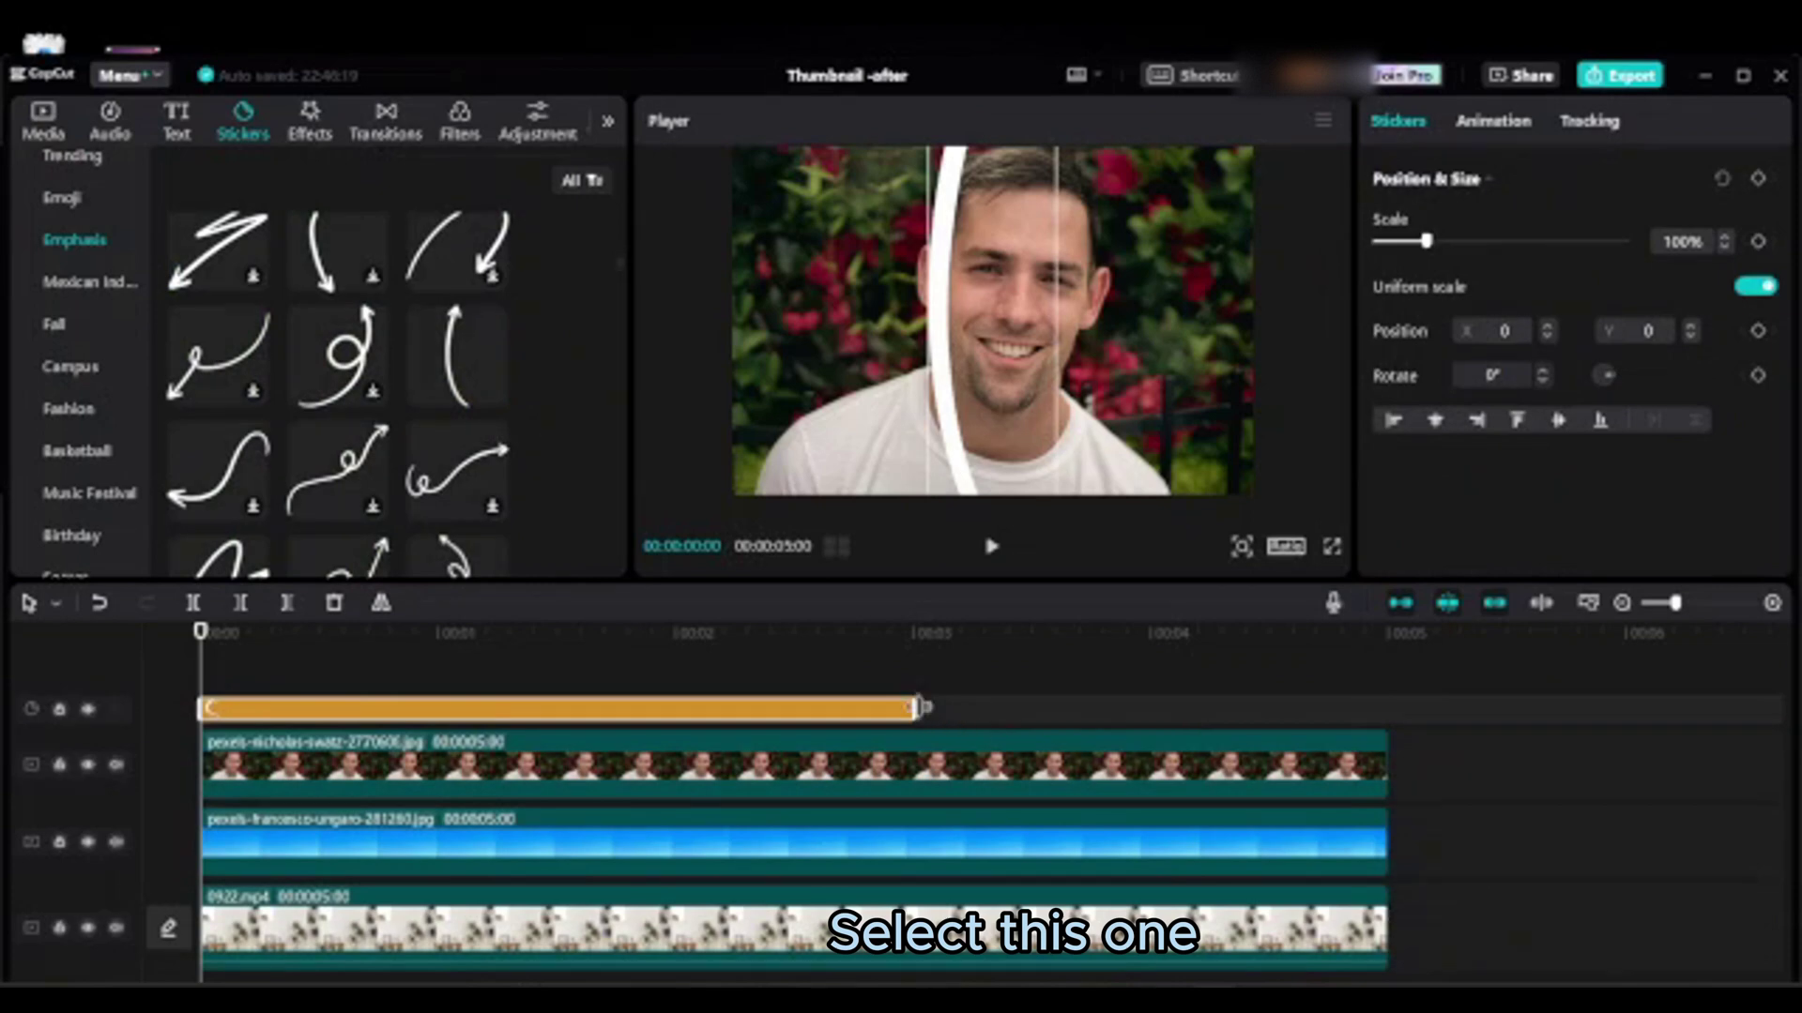
left_click_drag(922, 708, 1376, 740)
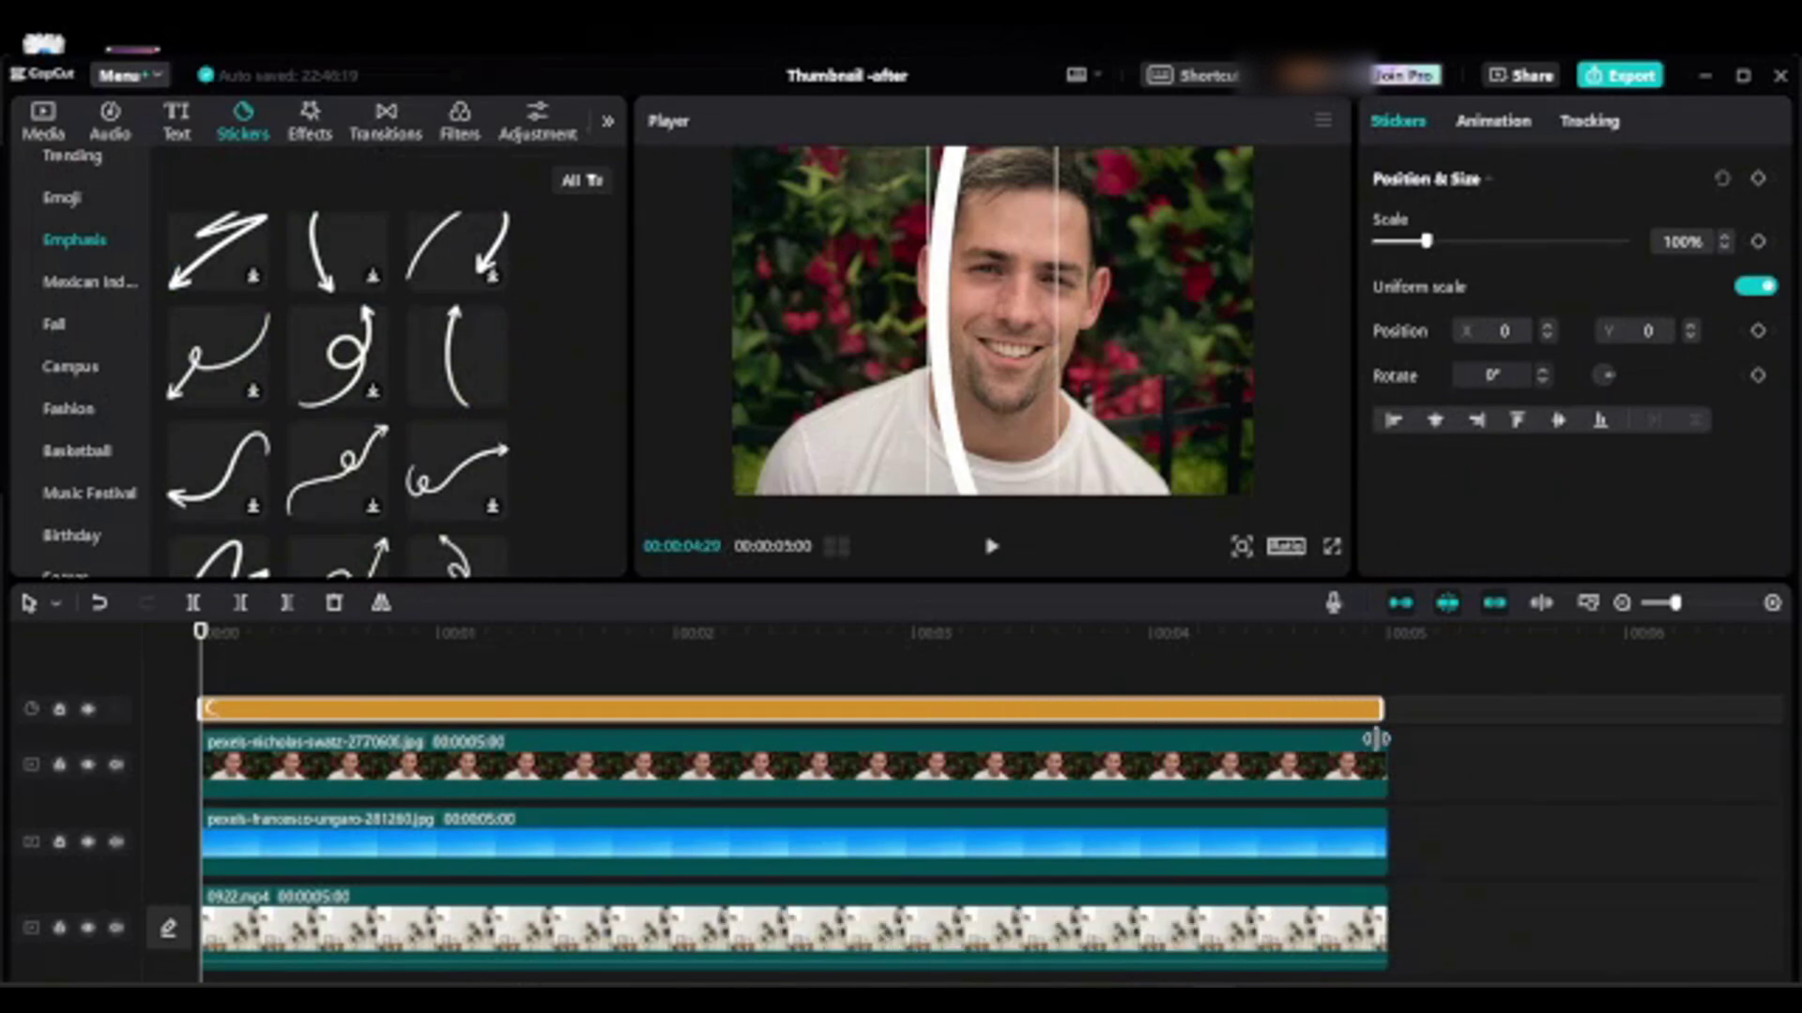
Scale the arrow sticker to 51%, rotate it to 90°, and place it over the man's forehead at about X 225, Y 536.
left_click_drag(1426, 242, 1401, 242)
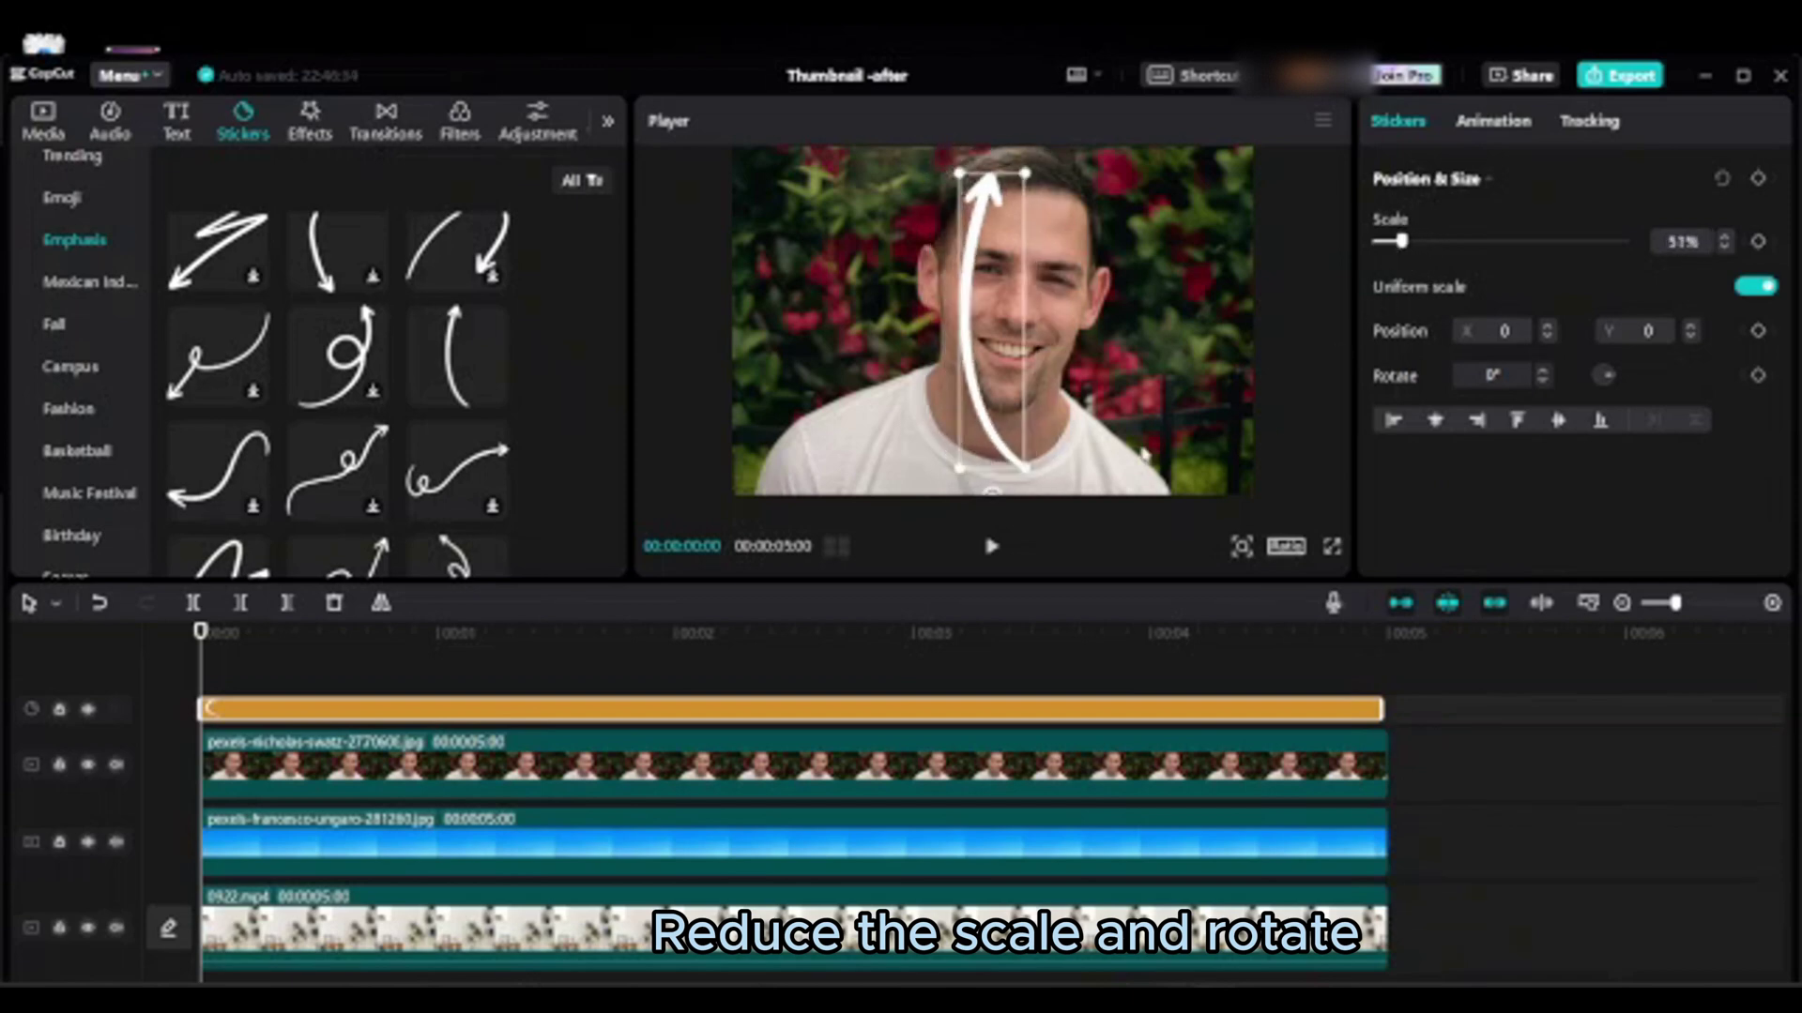
left_click_drag(992, 500, 833, 325)
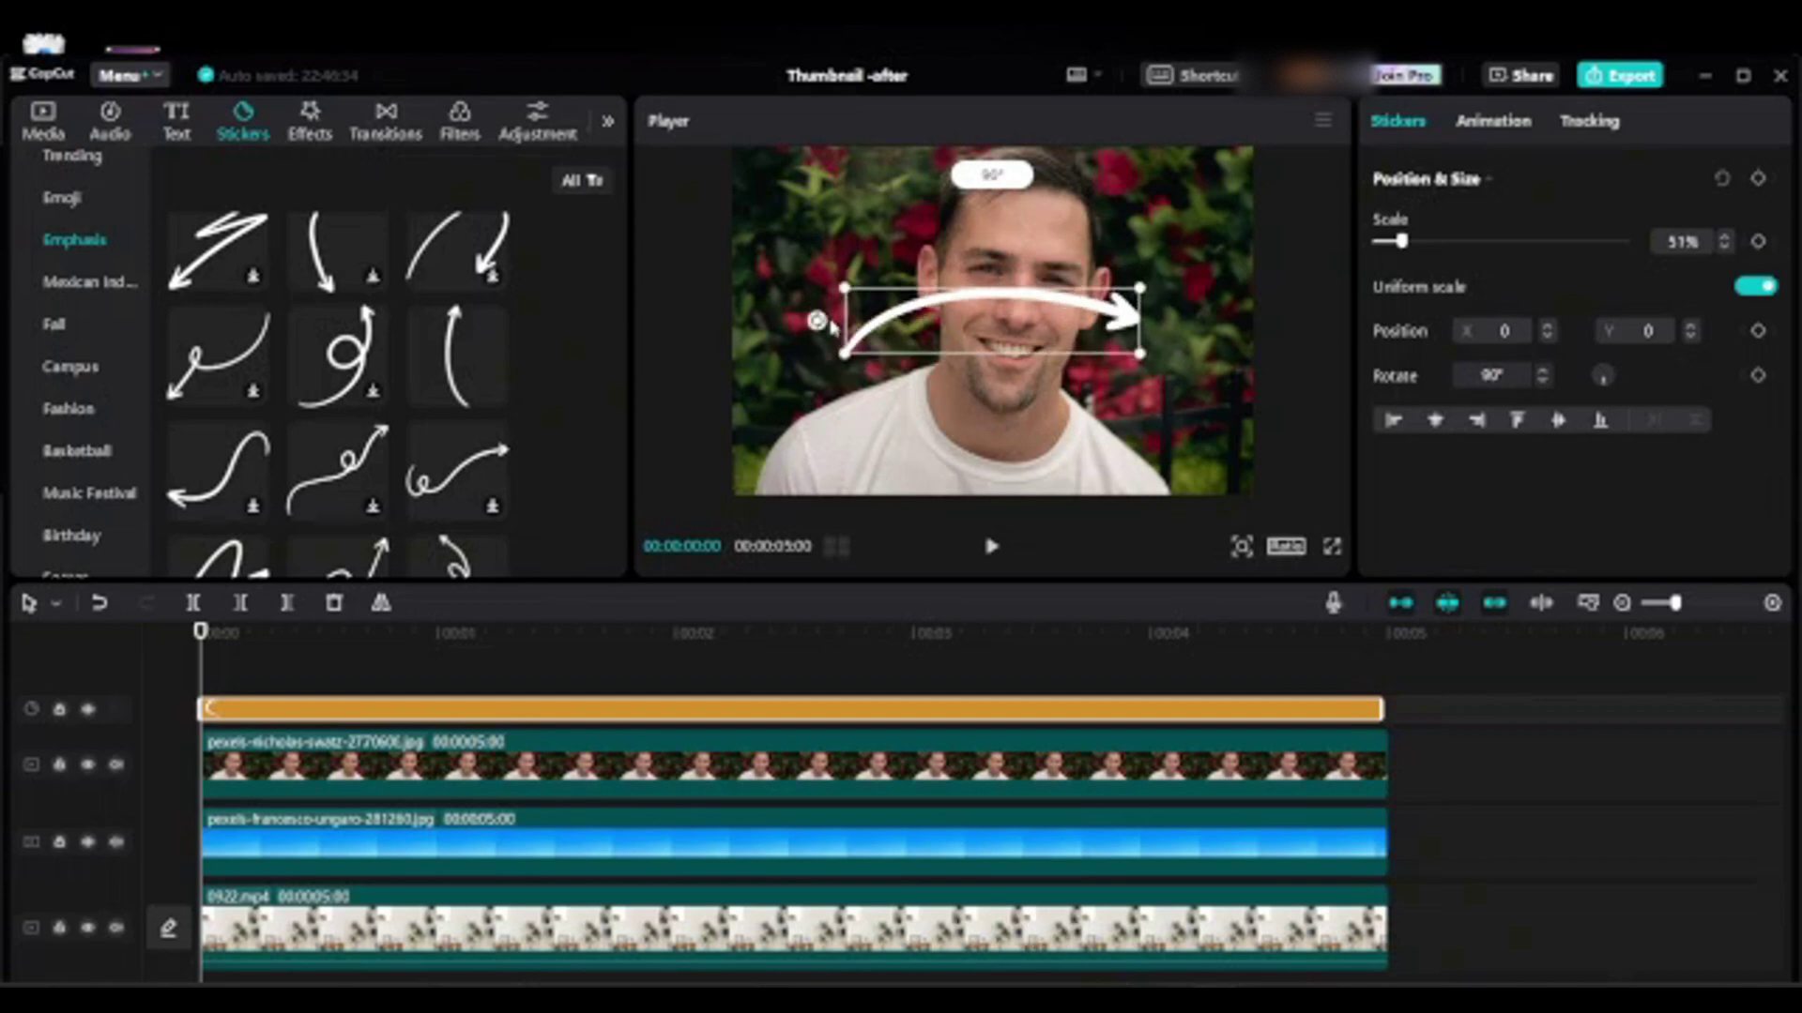
left_click_drag(974, 310, 1004, 236)
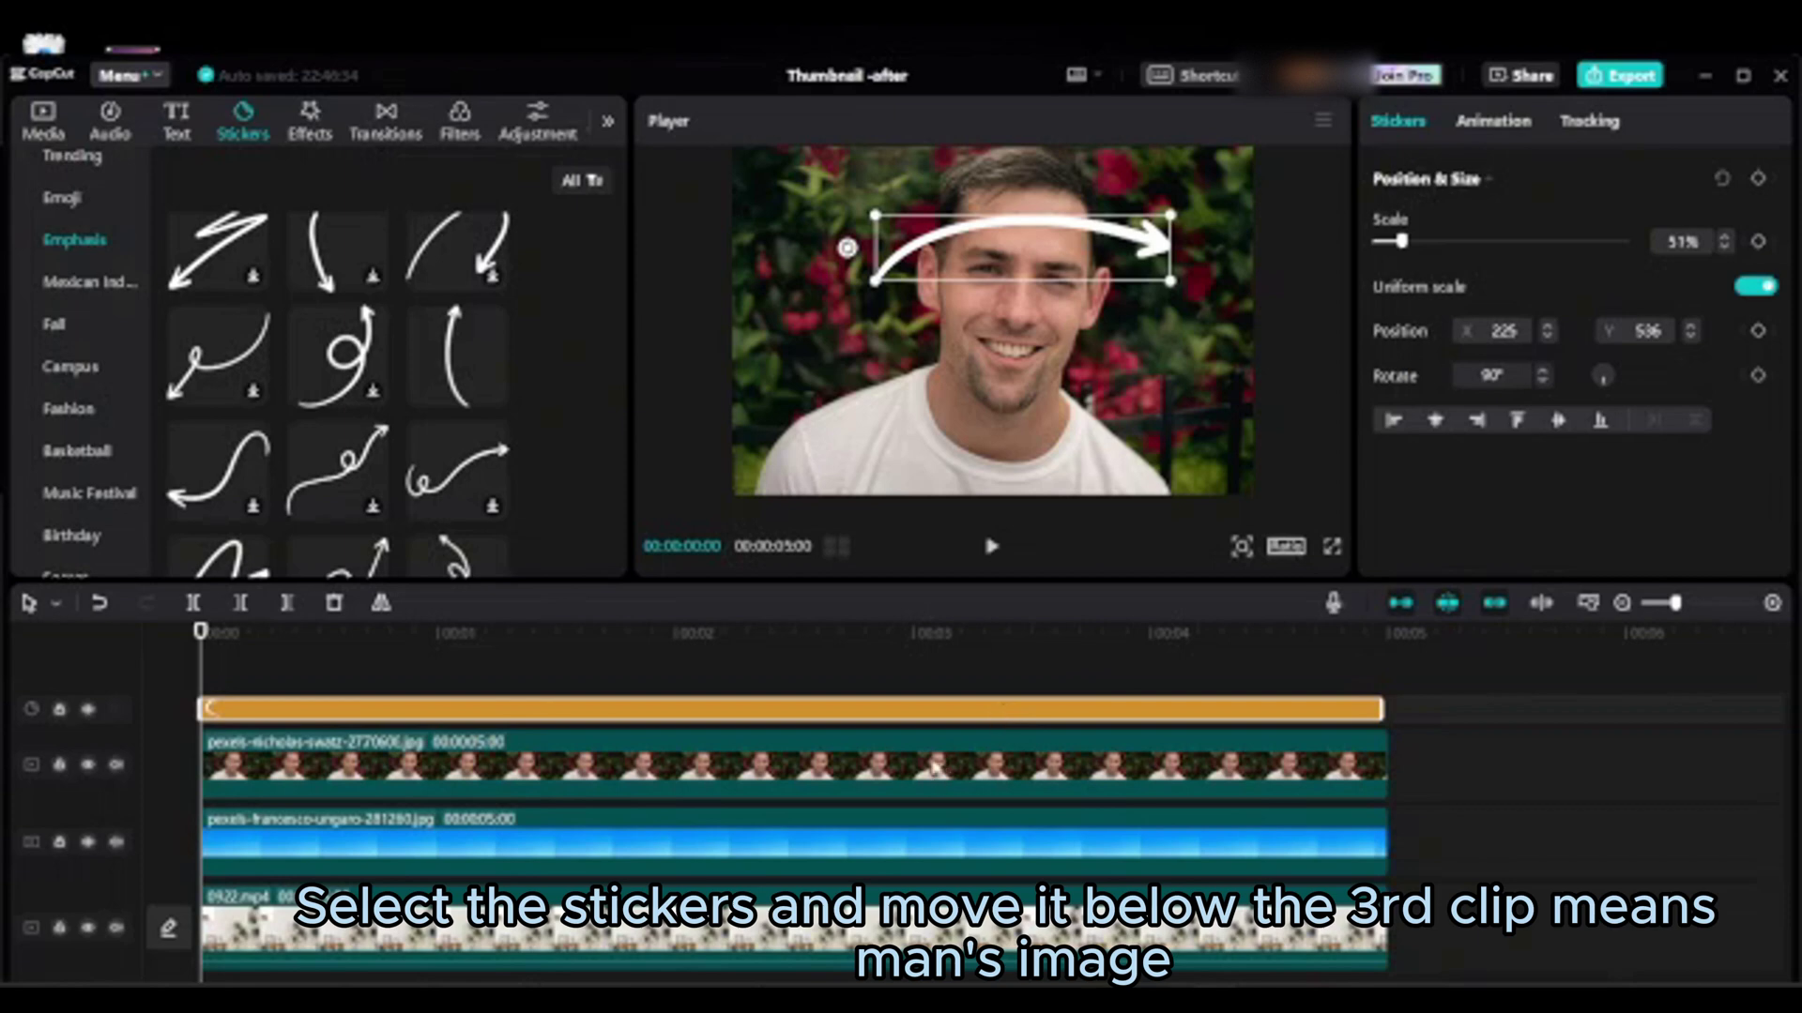
Place the arrow sticker's layer directly beneath the man's photo and apply Auto cutout to the photo.
left_click_drag(979, 716, 947, 814)
left_click(994, 732)
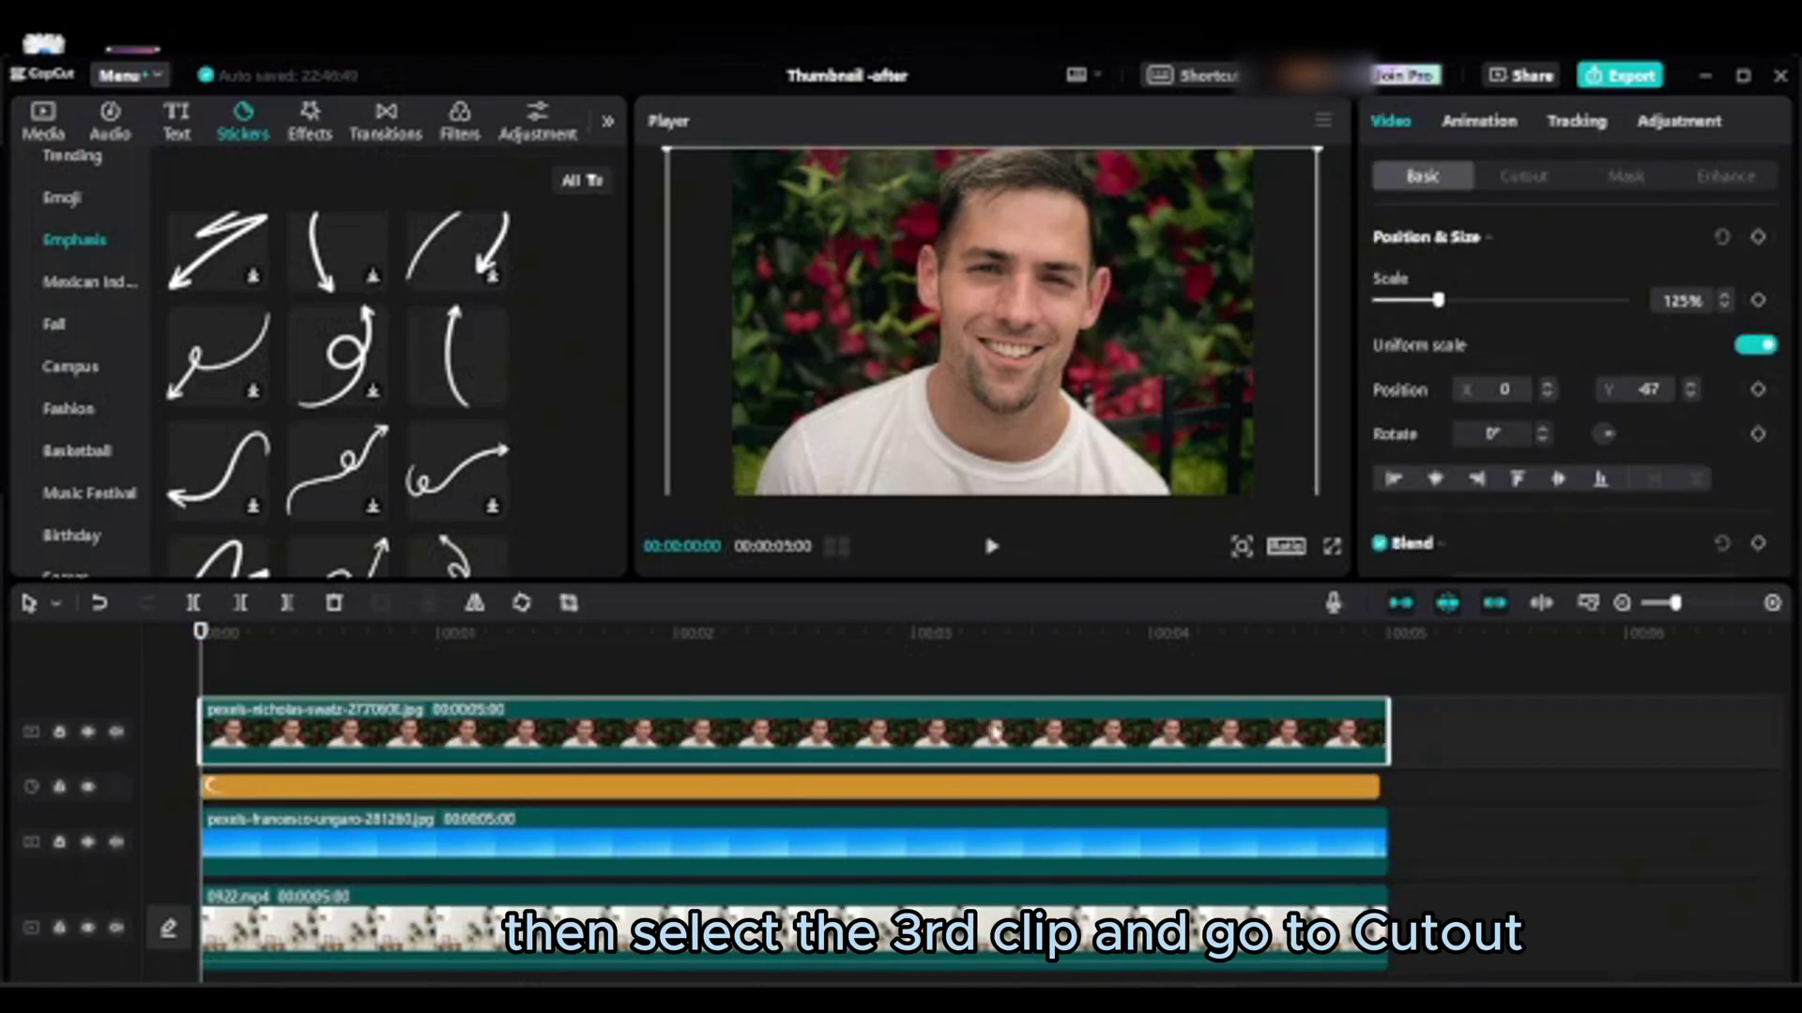
left_click(1537, 178)
scroll(1414, 407, "down", 3)
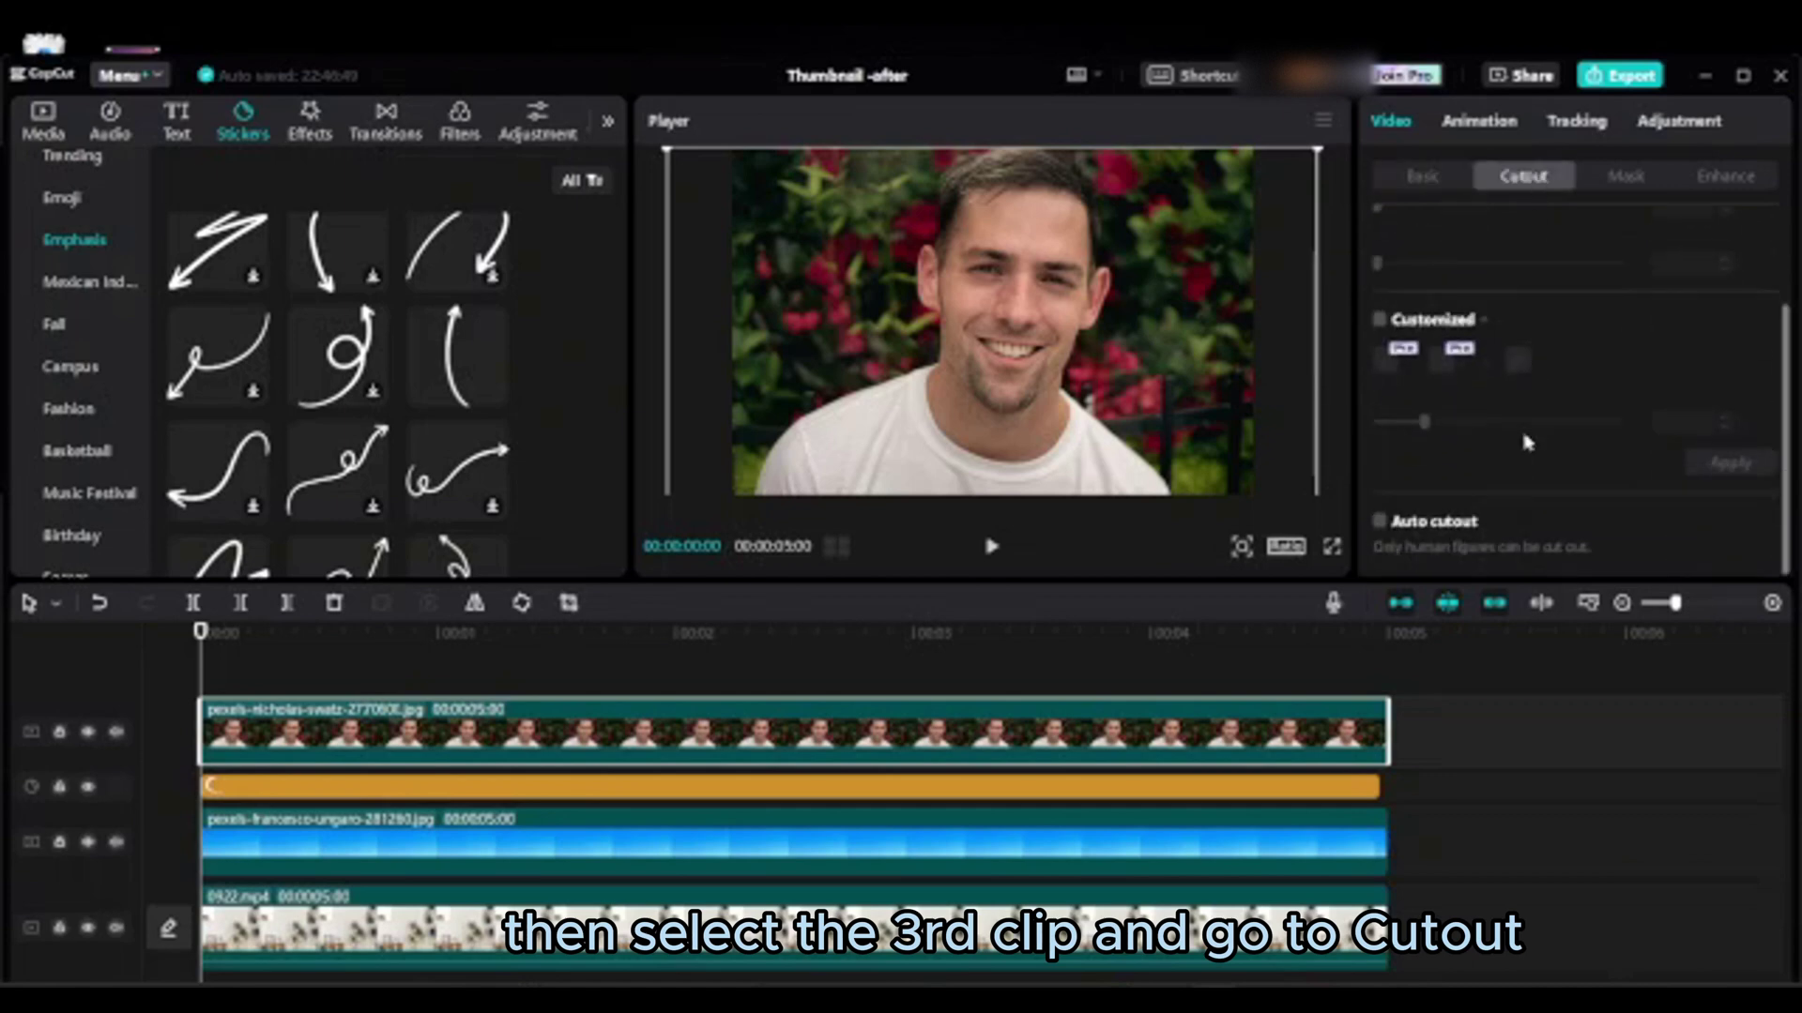
left_click(1379, 522)
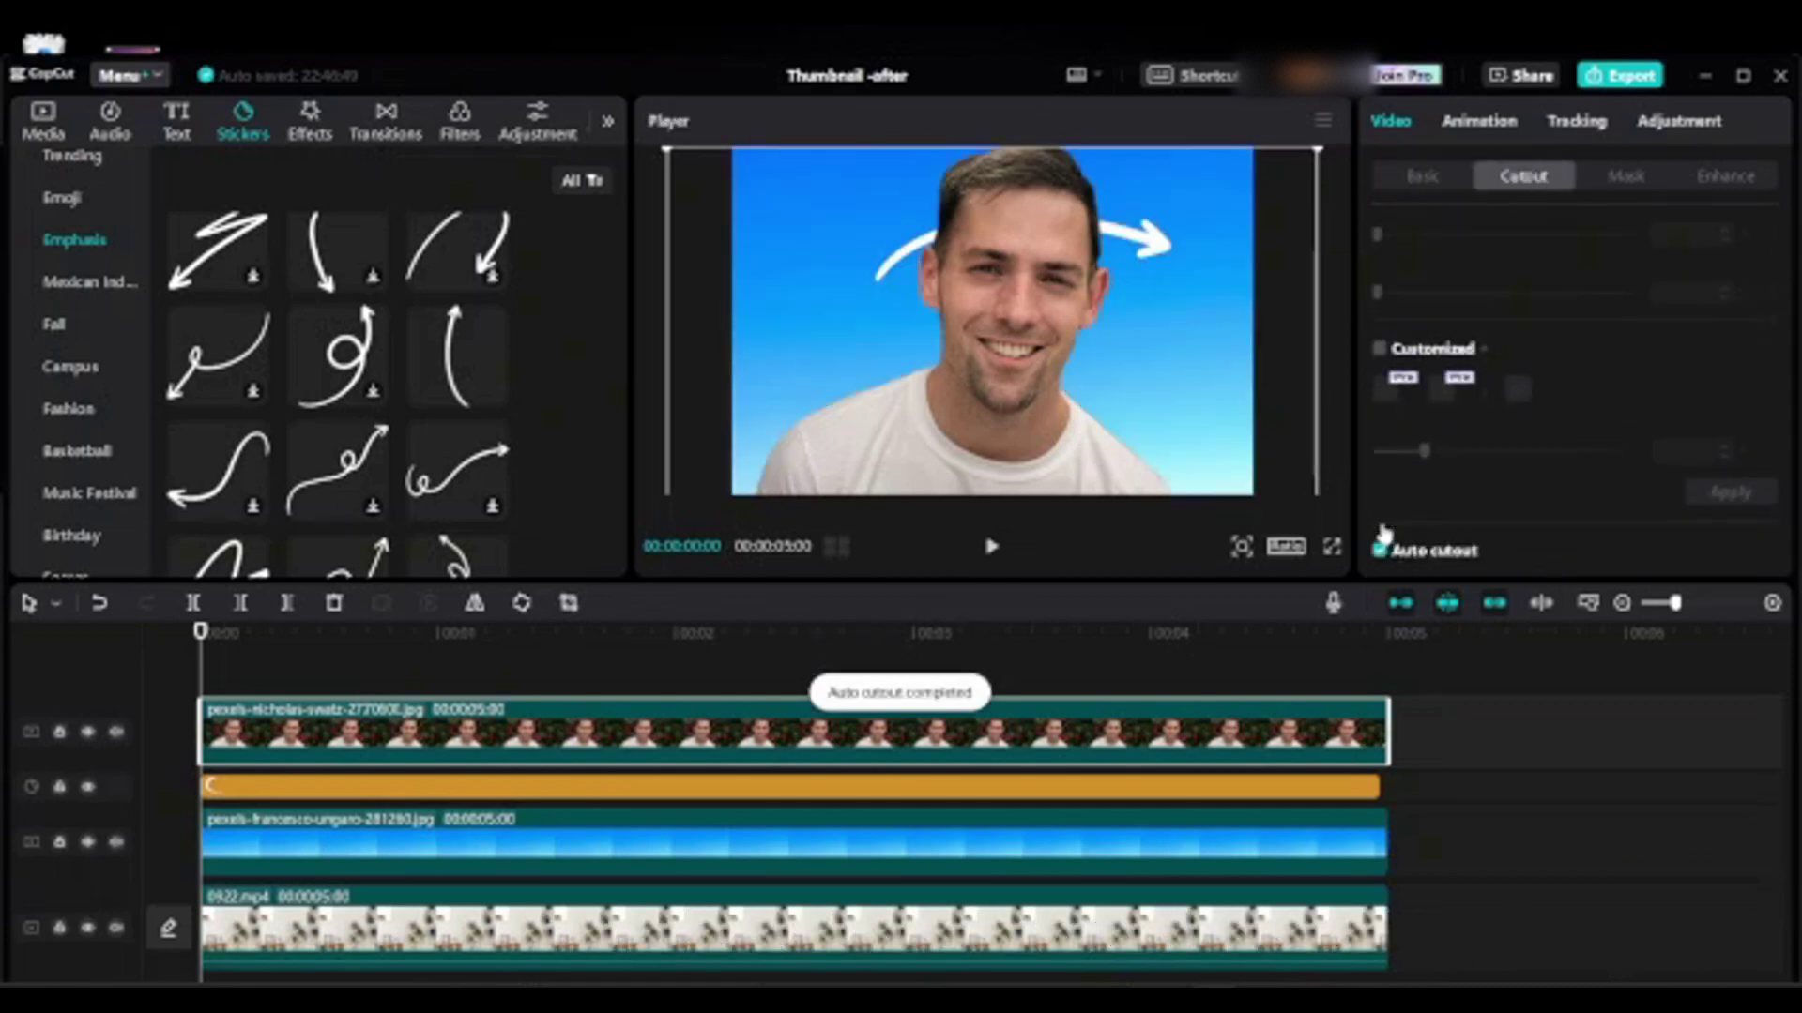
Reduce the opacity of the blue-sky clip so the room video shows through.
left_click(938, 841)
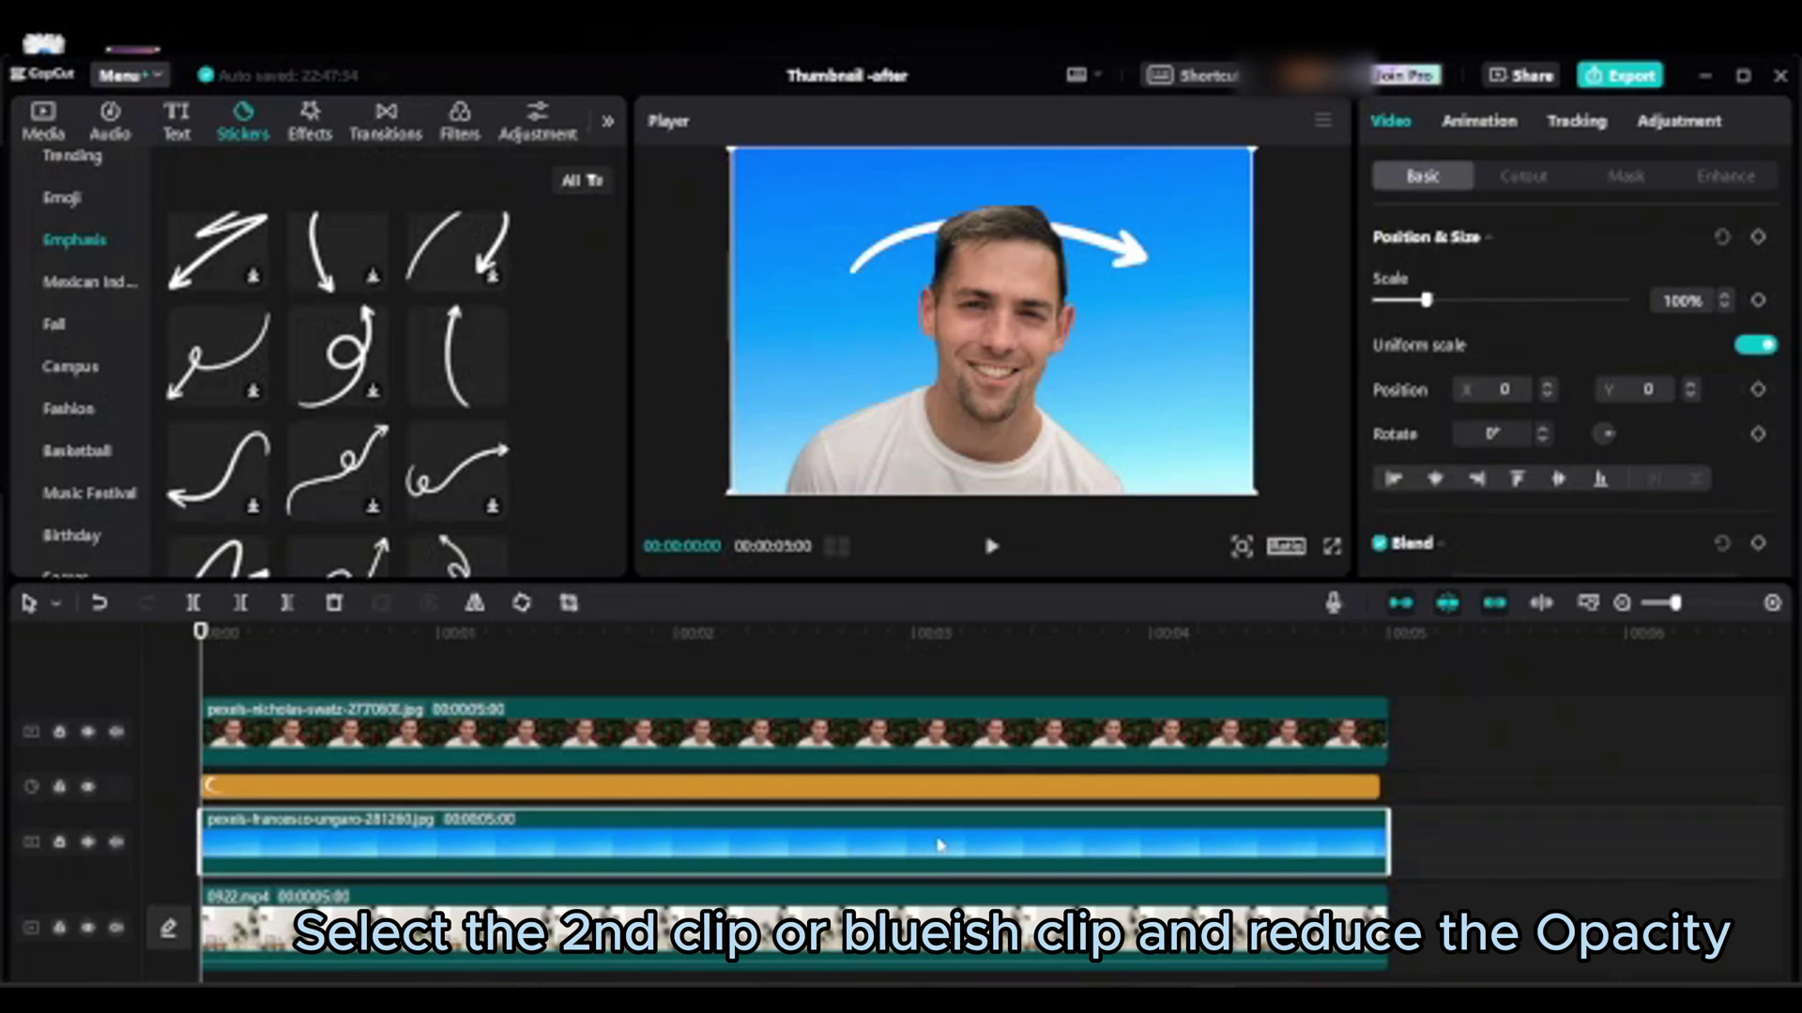
scroll(1517, 466, "down", 3)
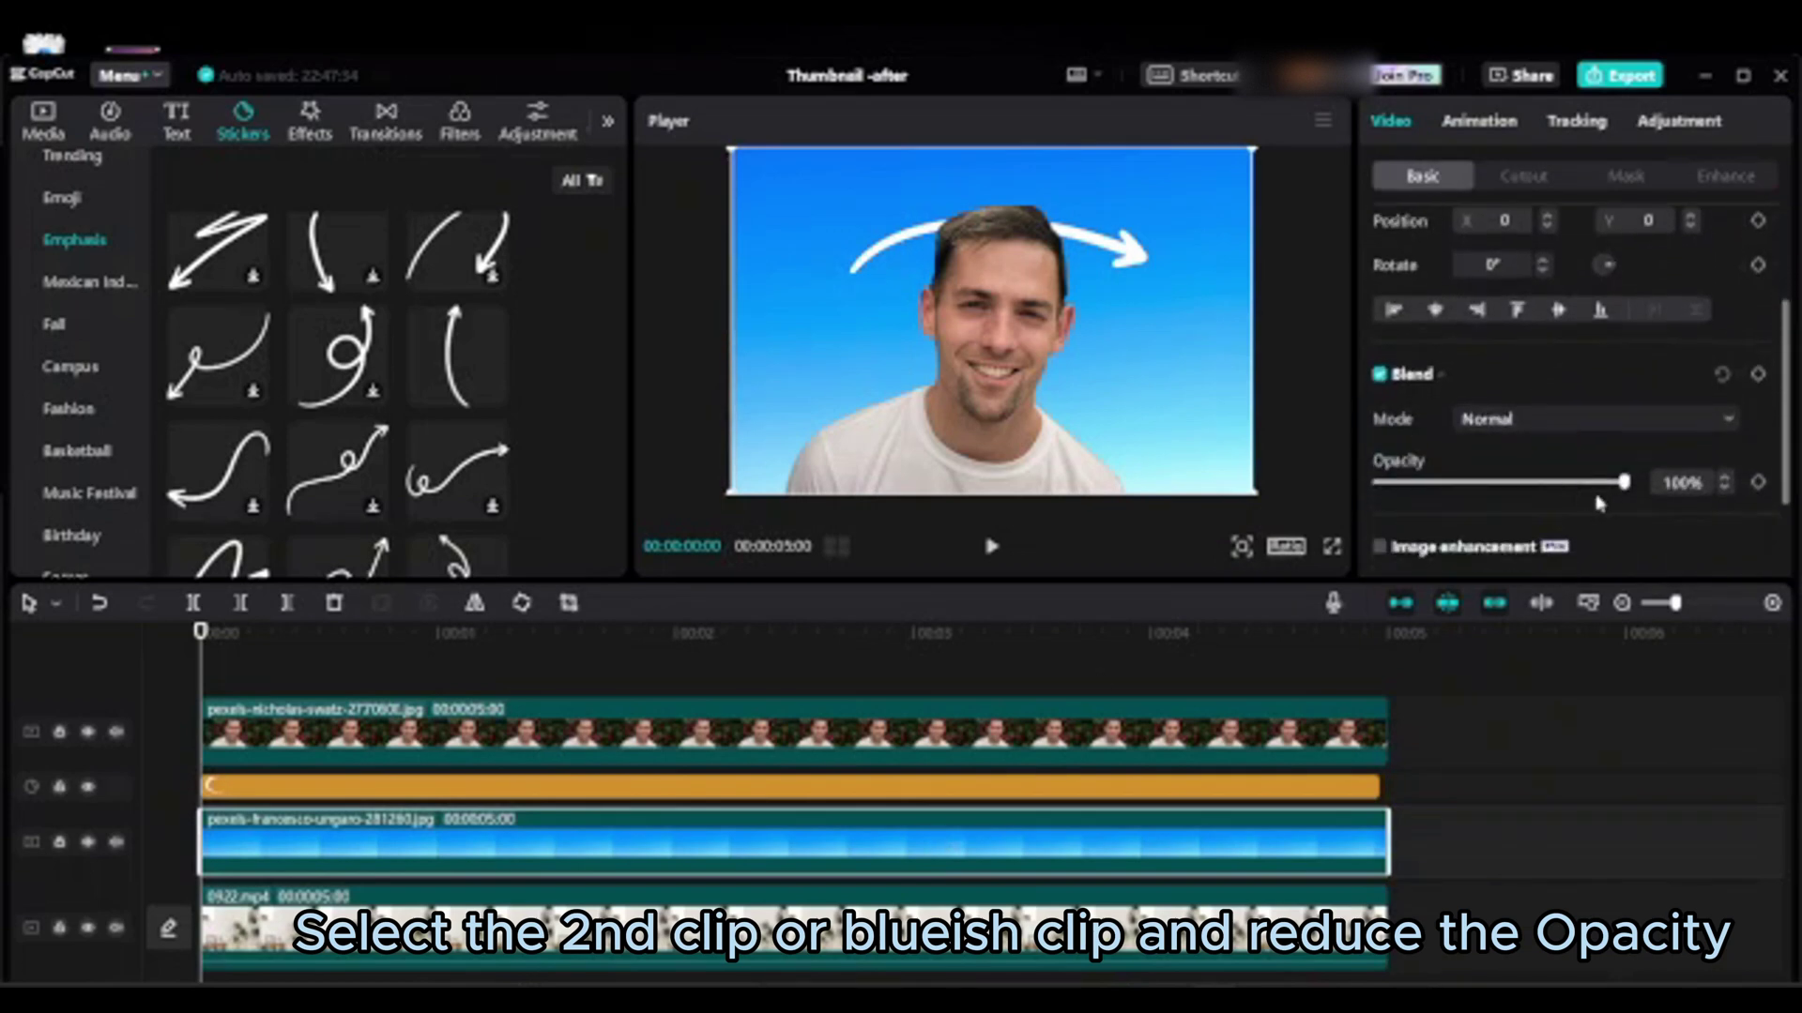
left_click_drag(1625, 482, 1599, 493)
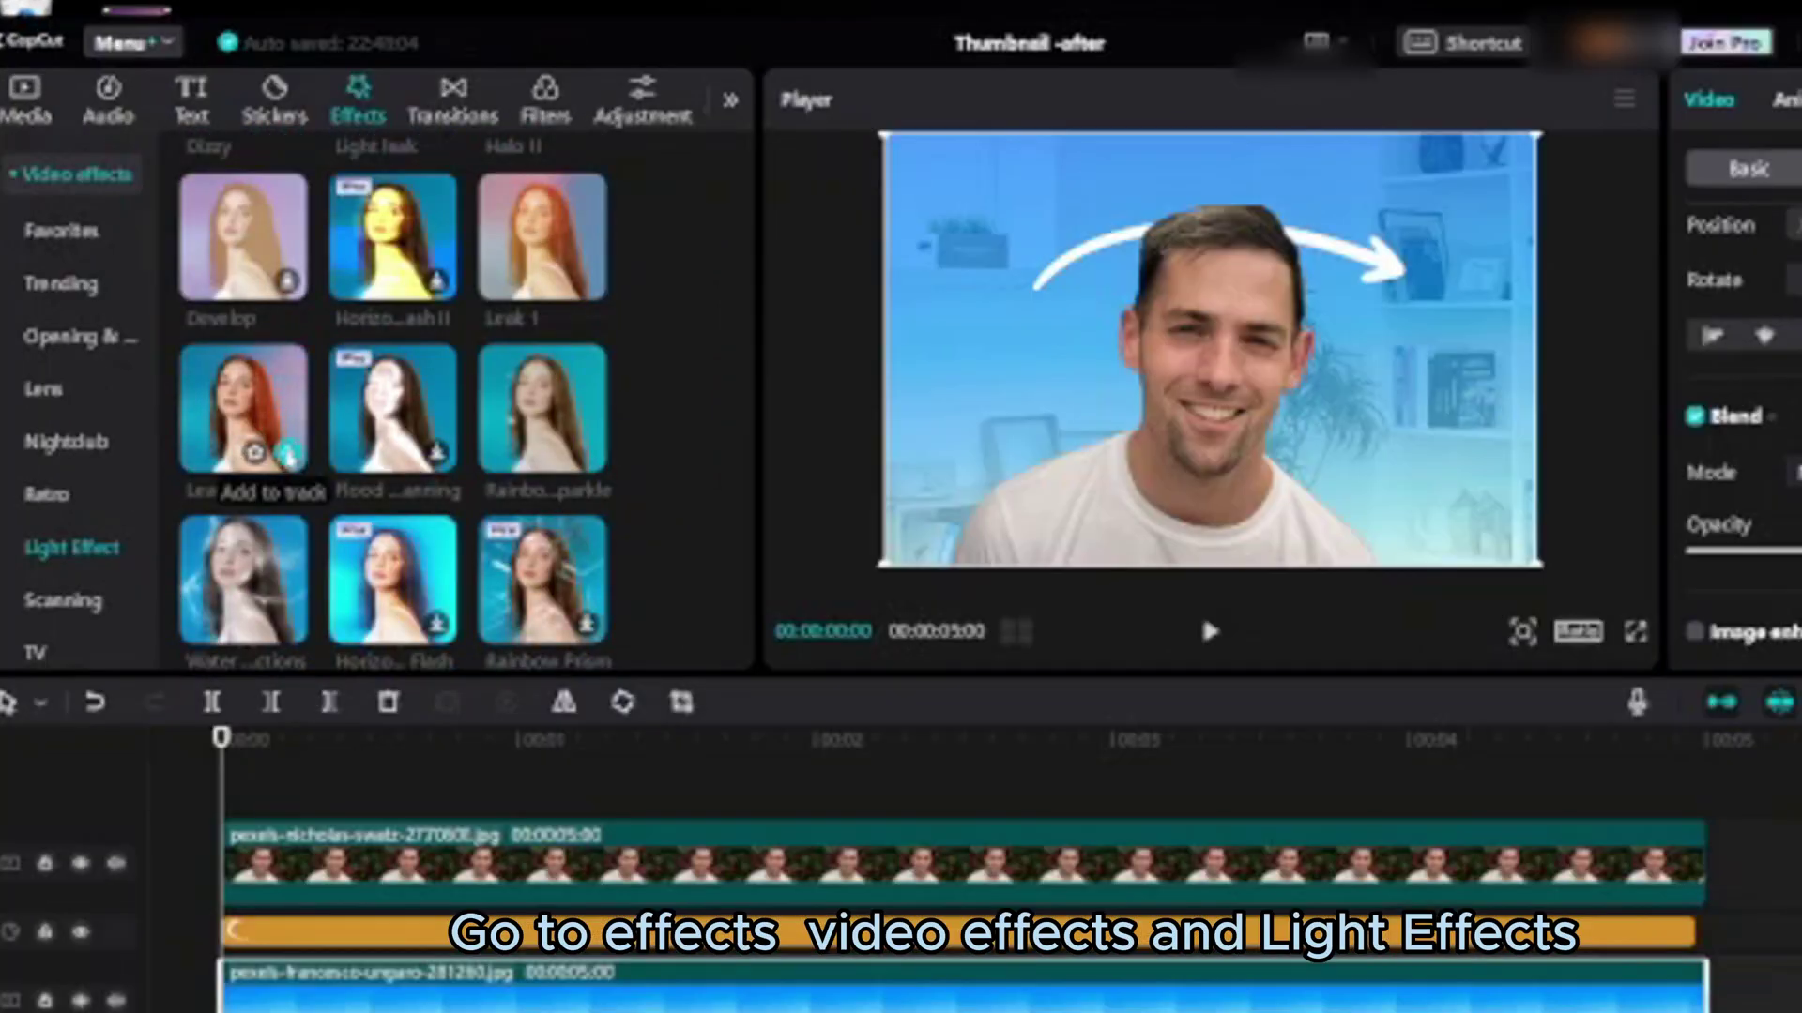
Add the Leak II light effect between the arrow sticker and blue-sky layers, extended to about the clips' end.
left_click(289, 455)
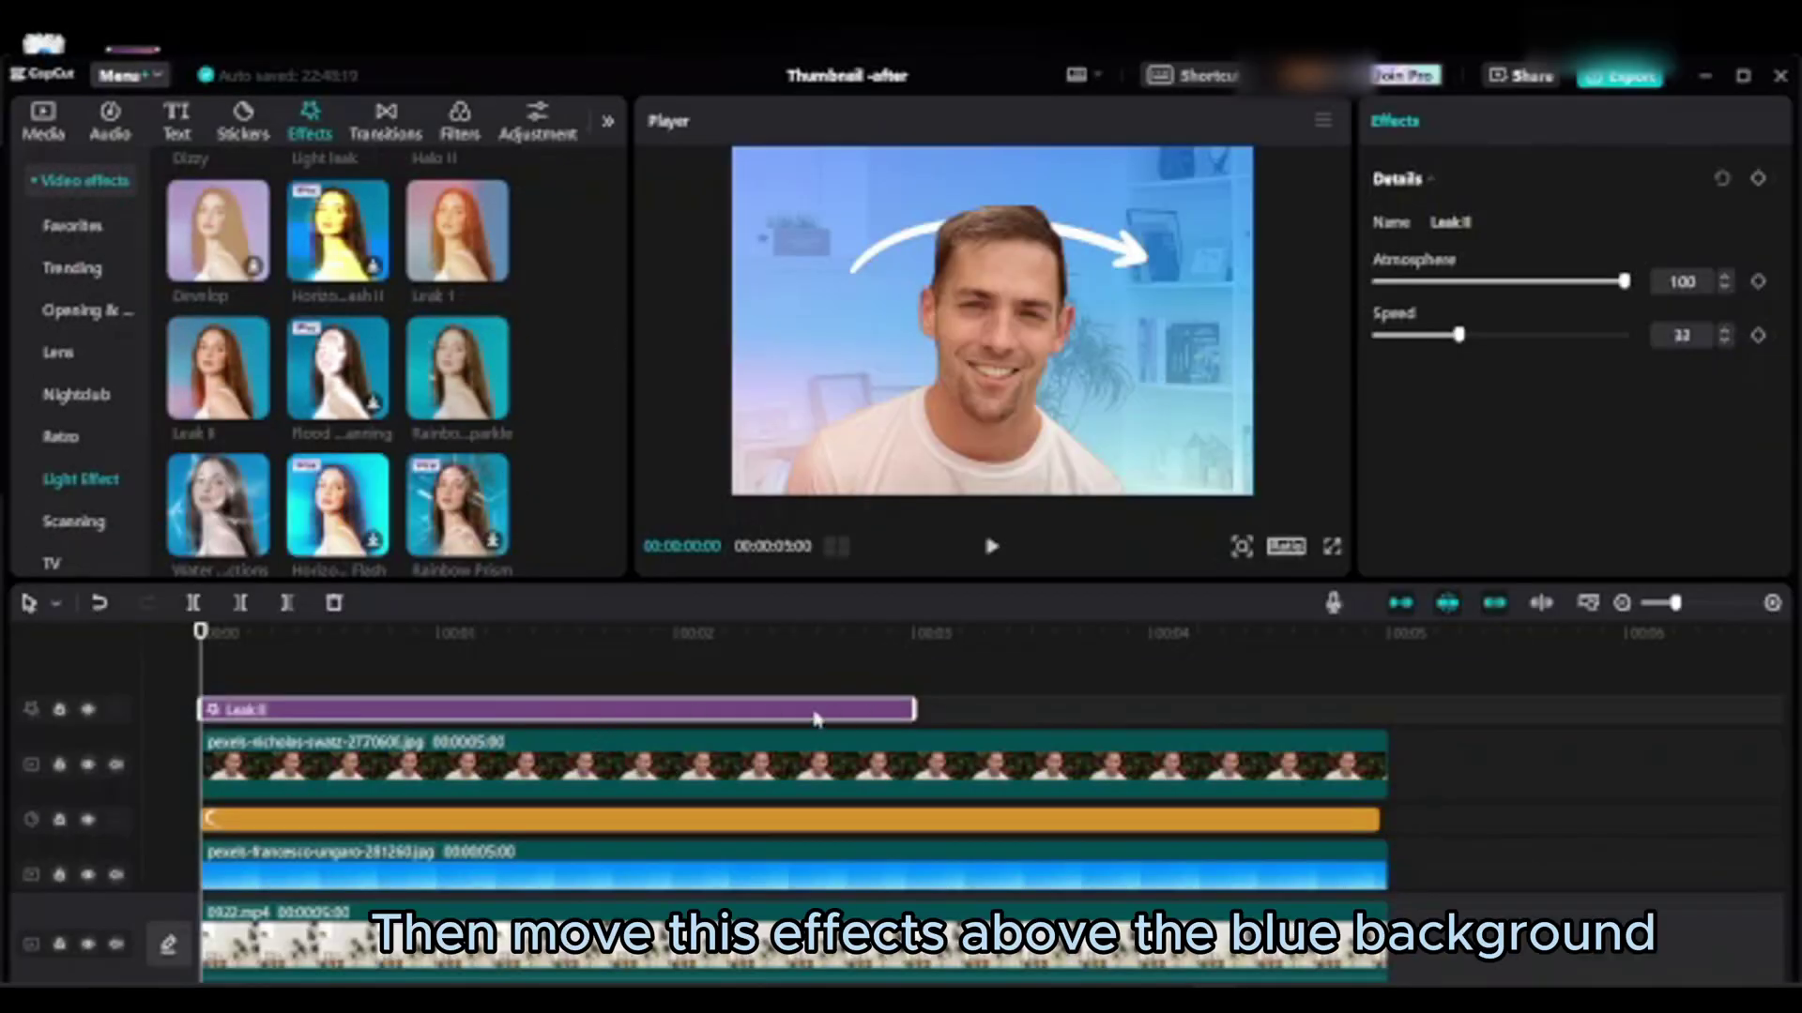
left_click_drag(815, 719, 784, 852)
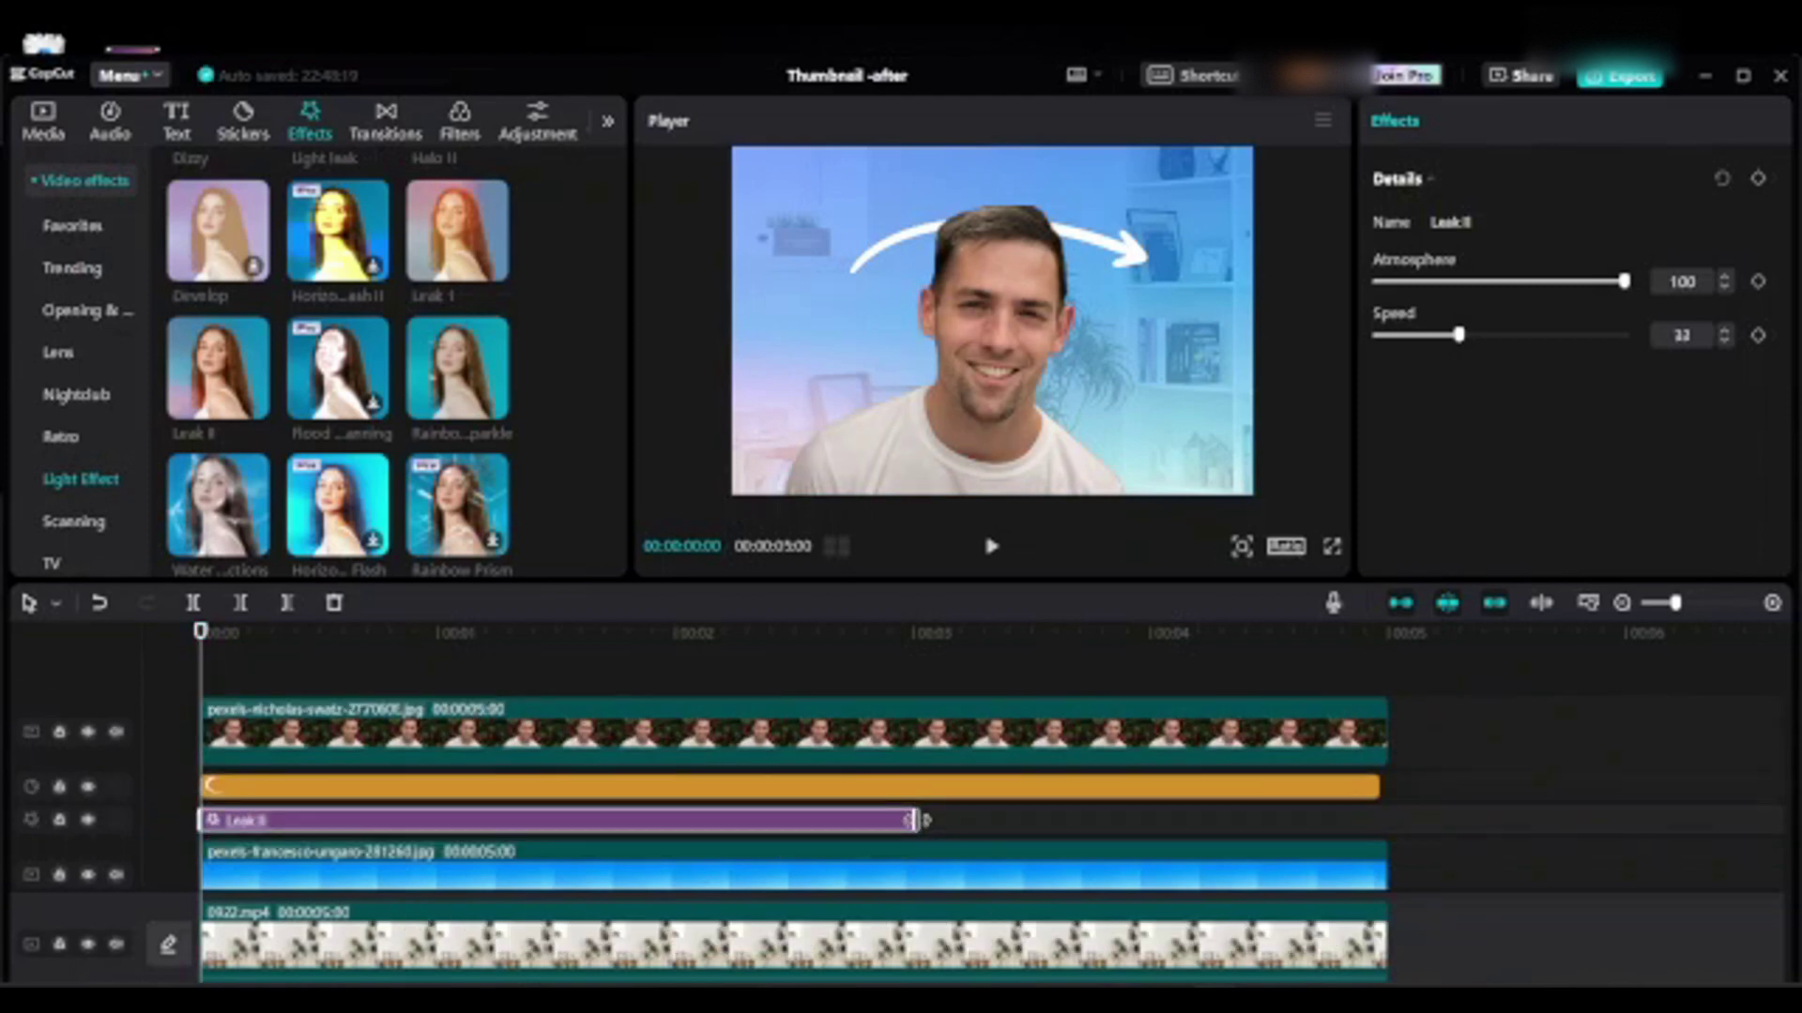
left_click_drag(924, 820, 1377, 867)
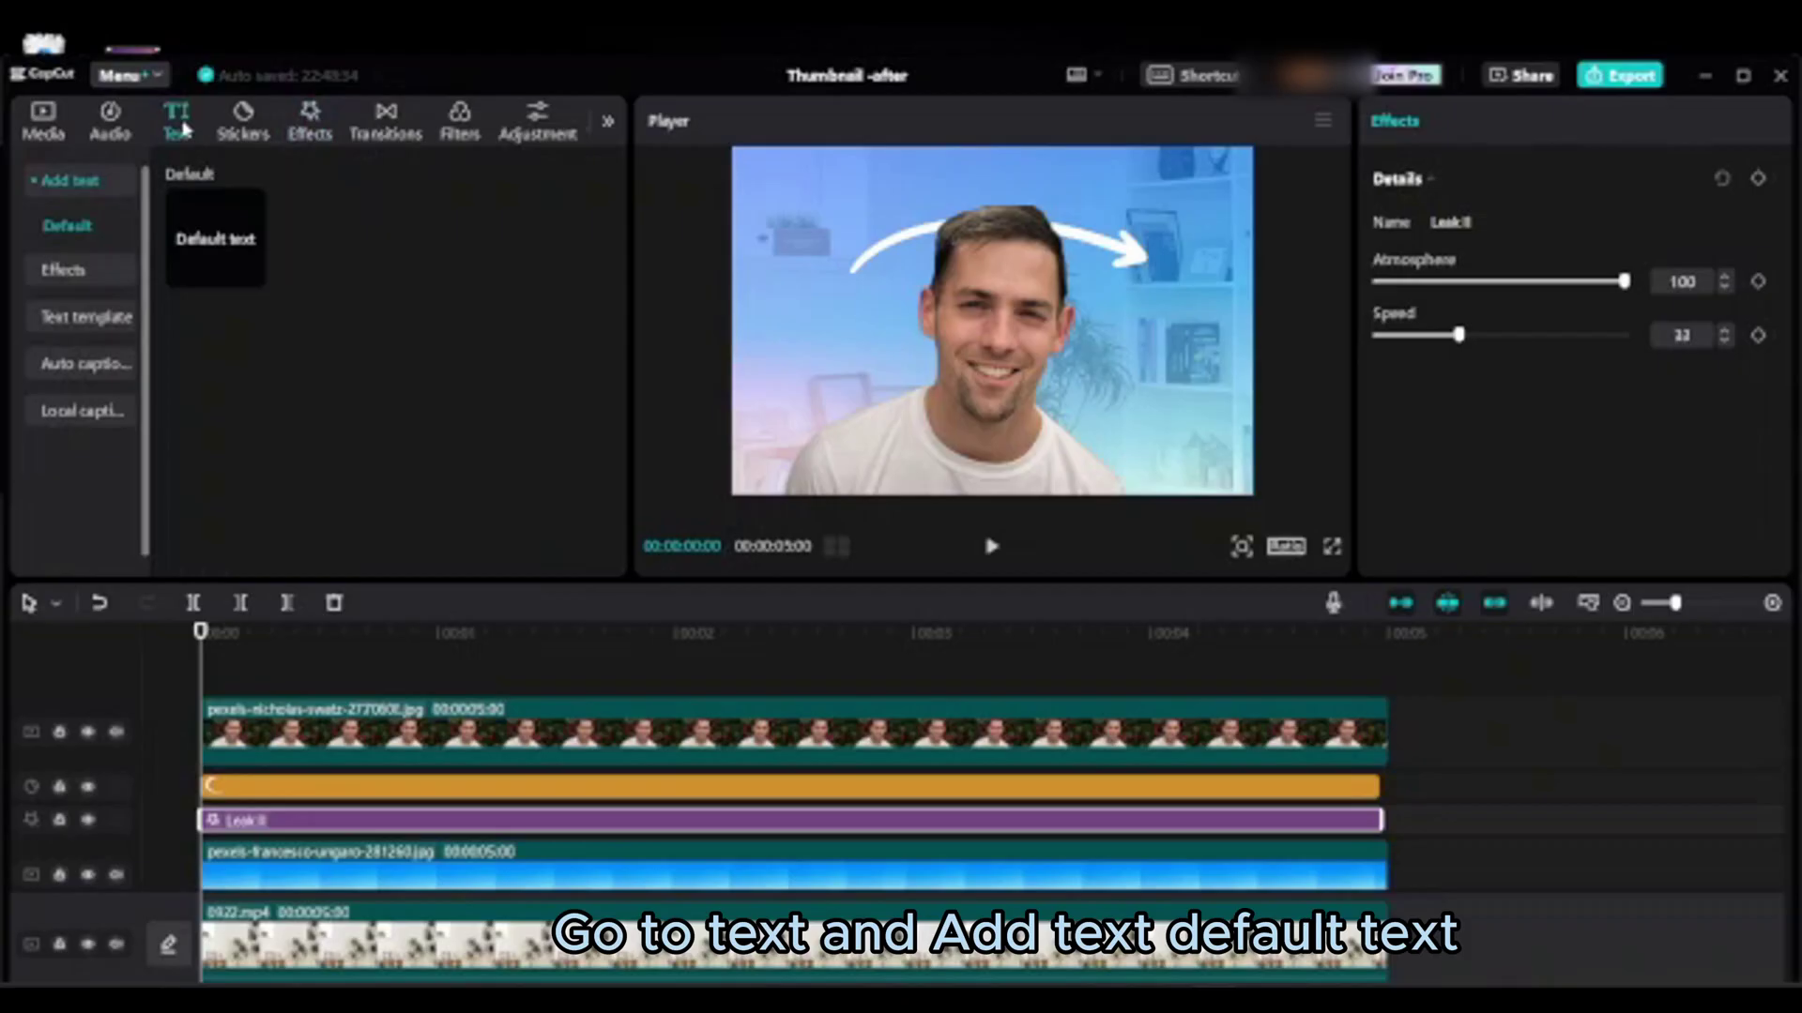
Add a default text clip on the top track and extend it to the five-second clips' end.
mouse_move(217, 246)
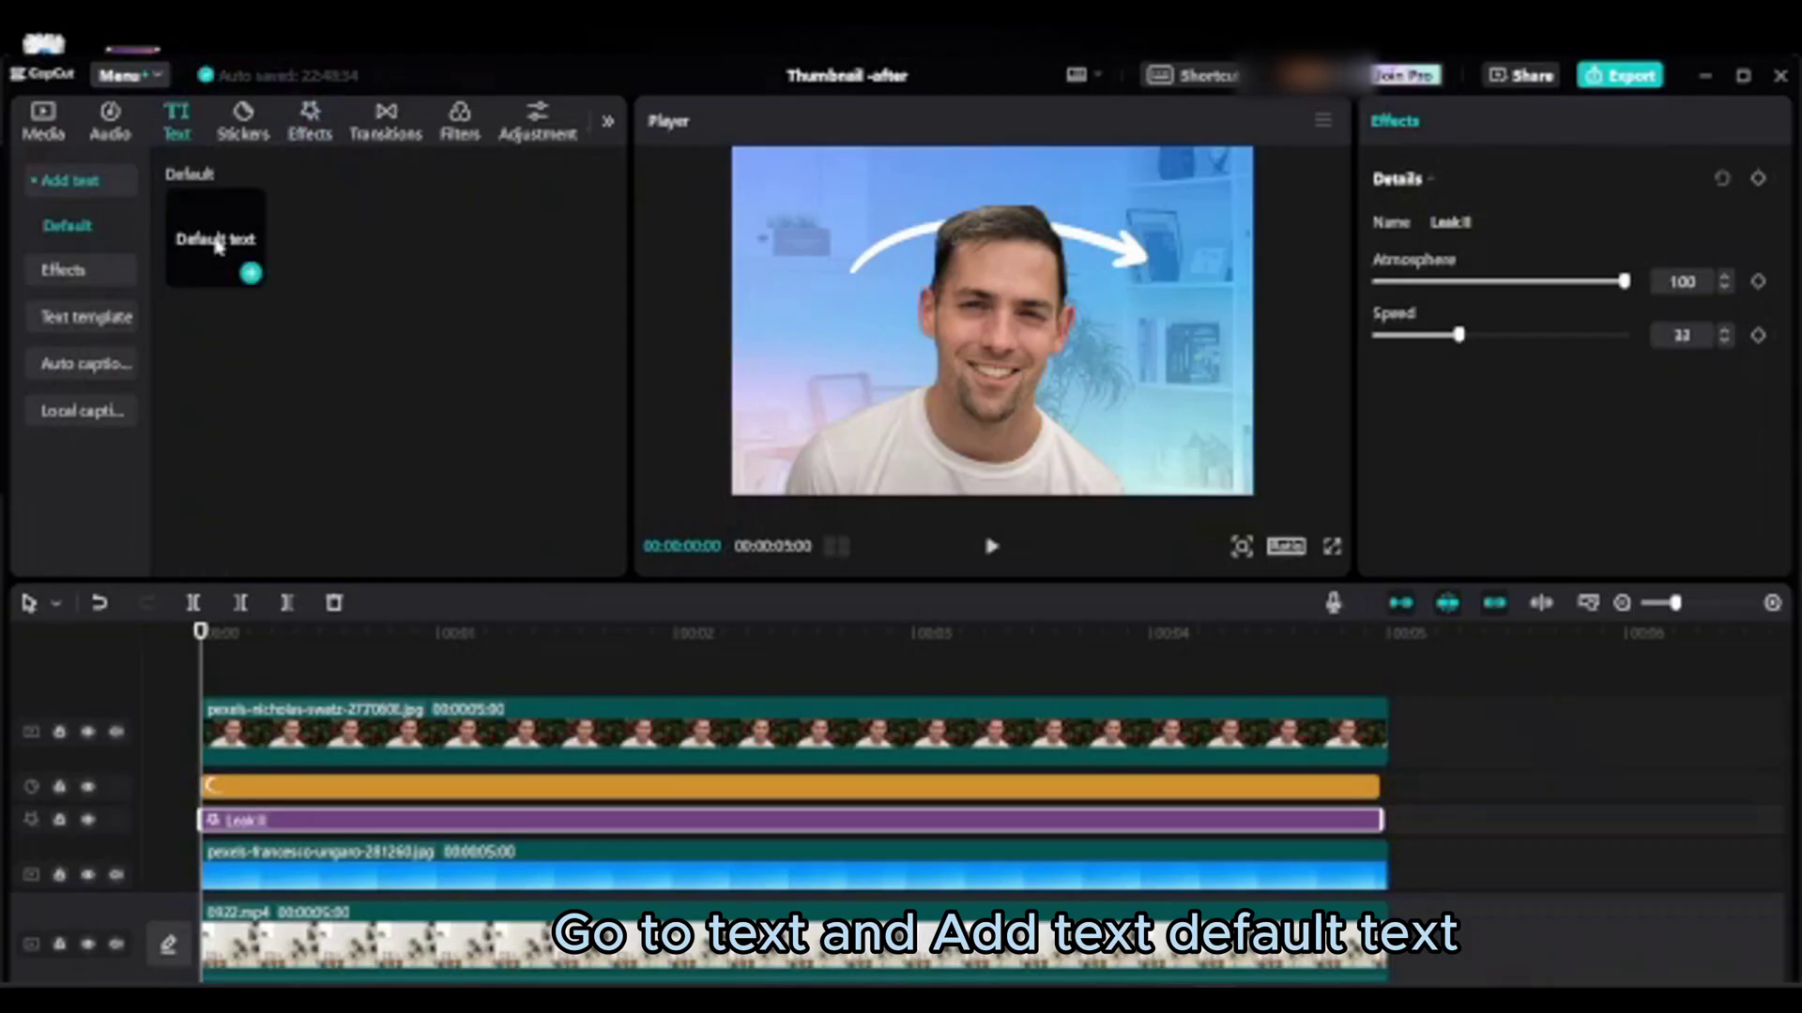
left_click(250, 274)
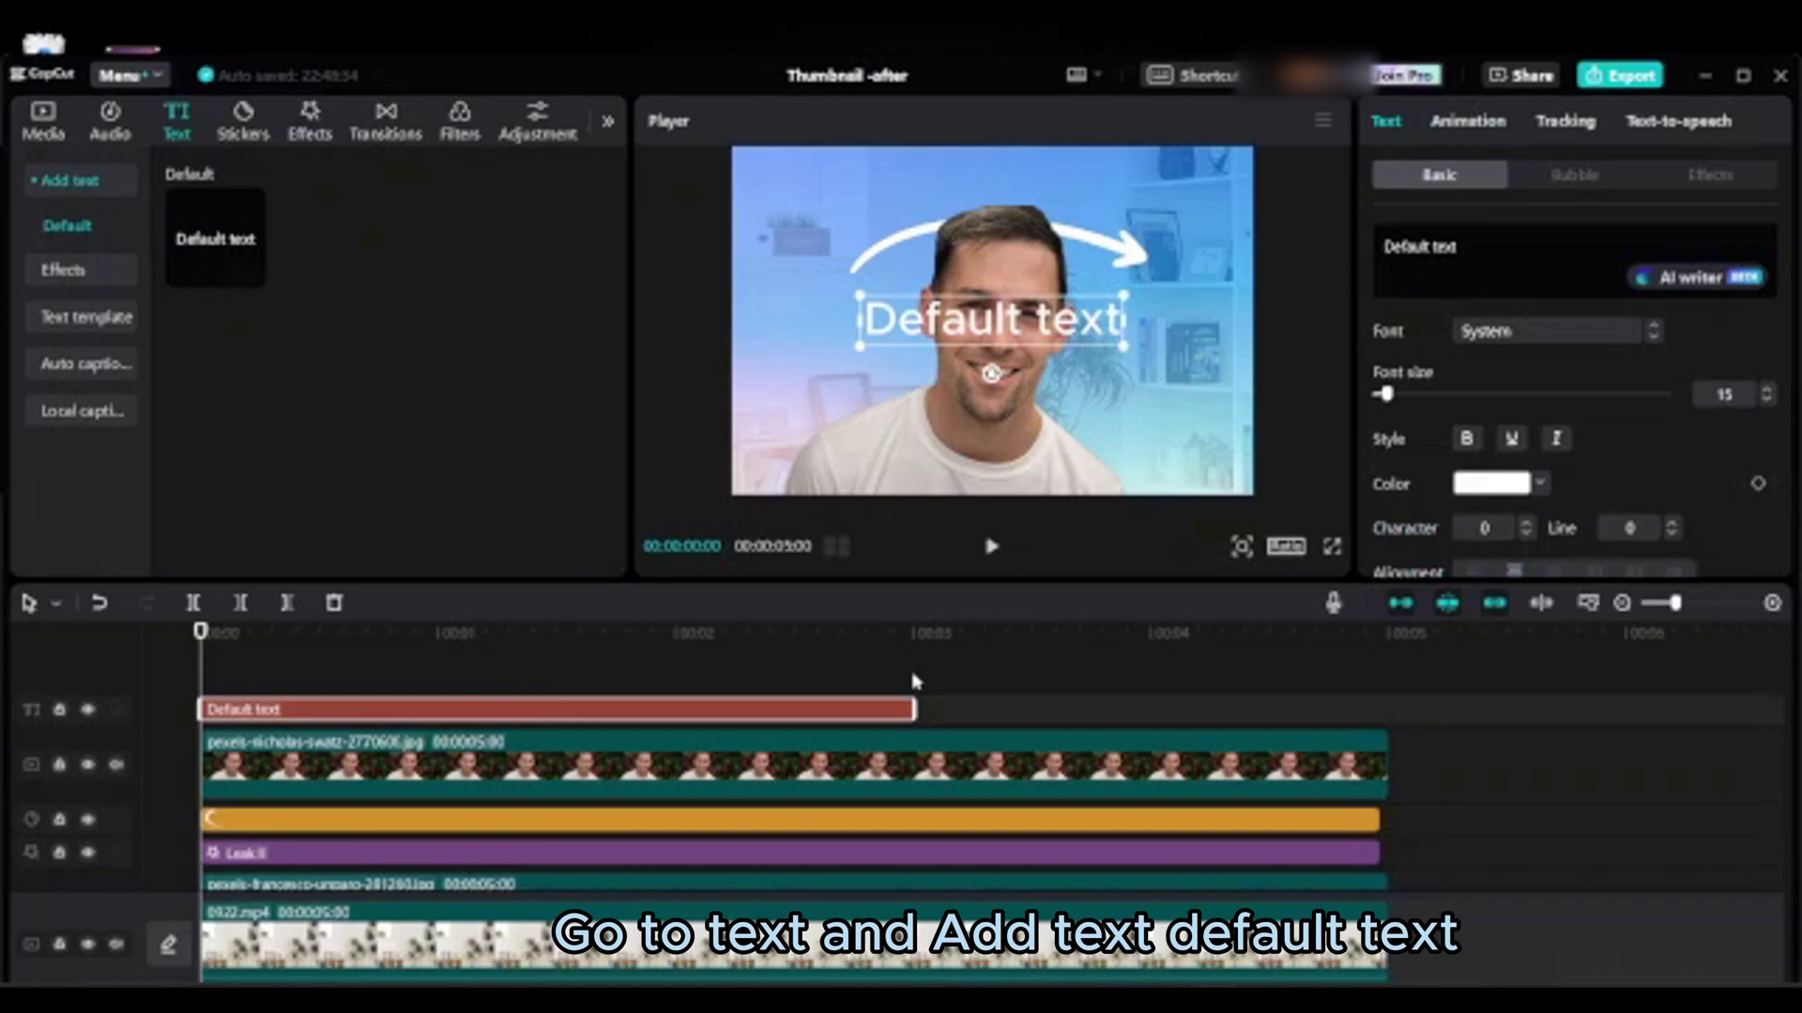
left_click_drag(915, 710, 1387, 768)
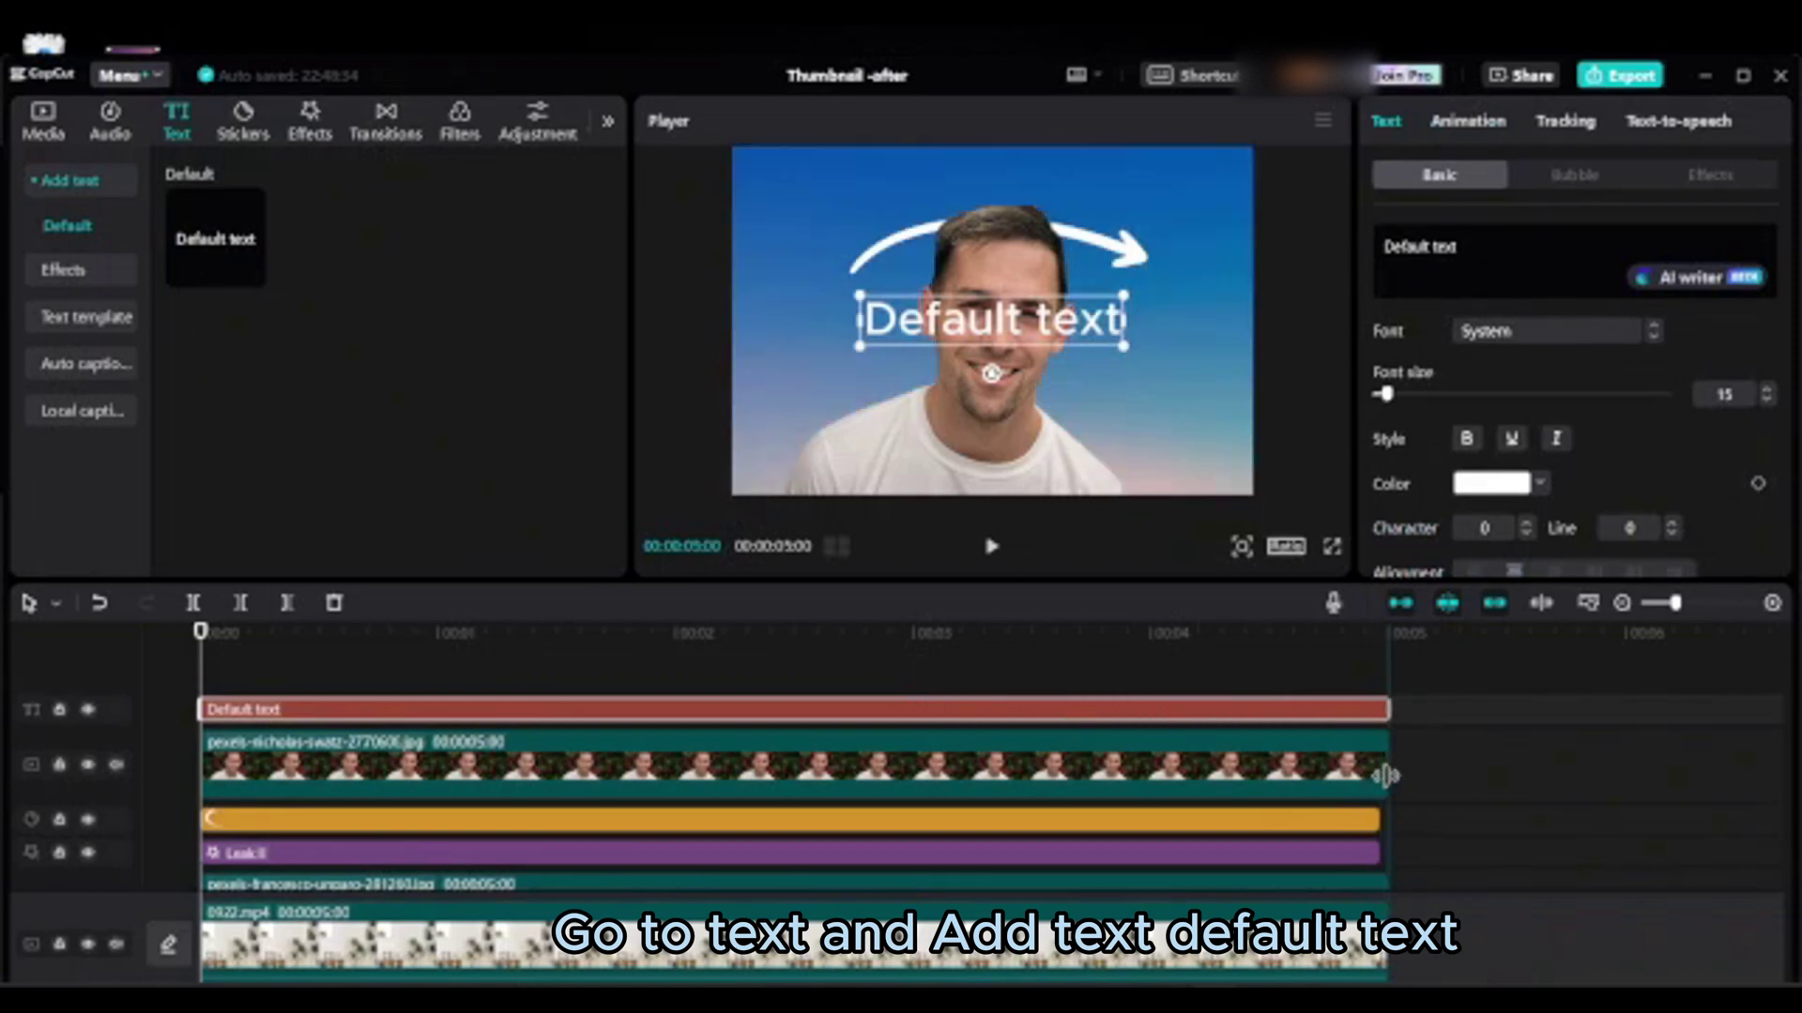
Replace the content of the default text clip with "$0".
left_click(1435, 246)
key("ctrl+a")
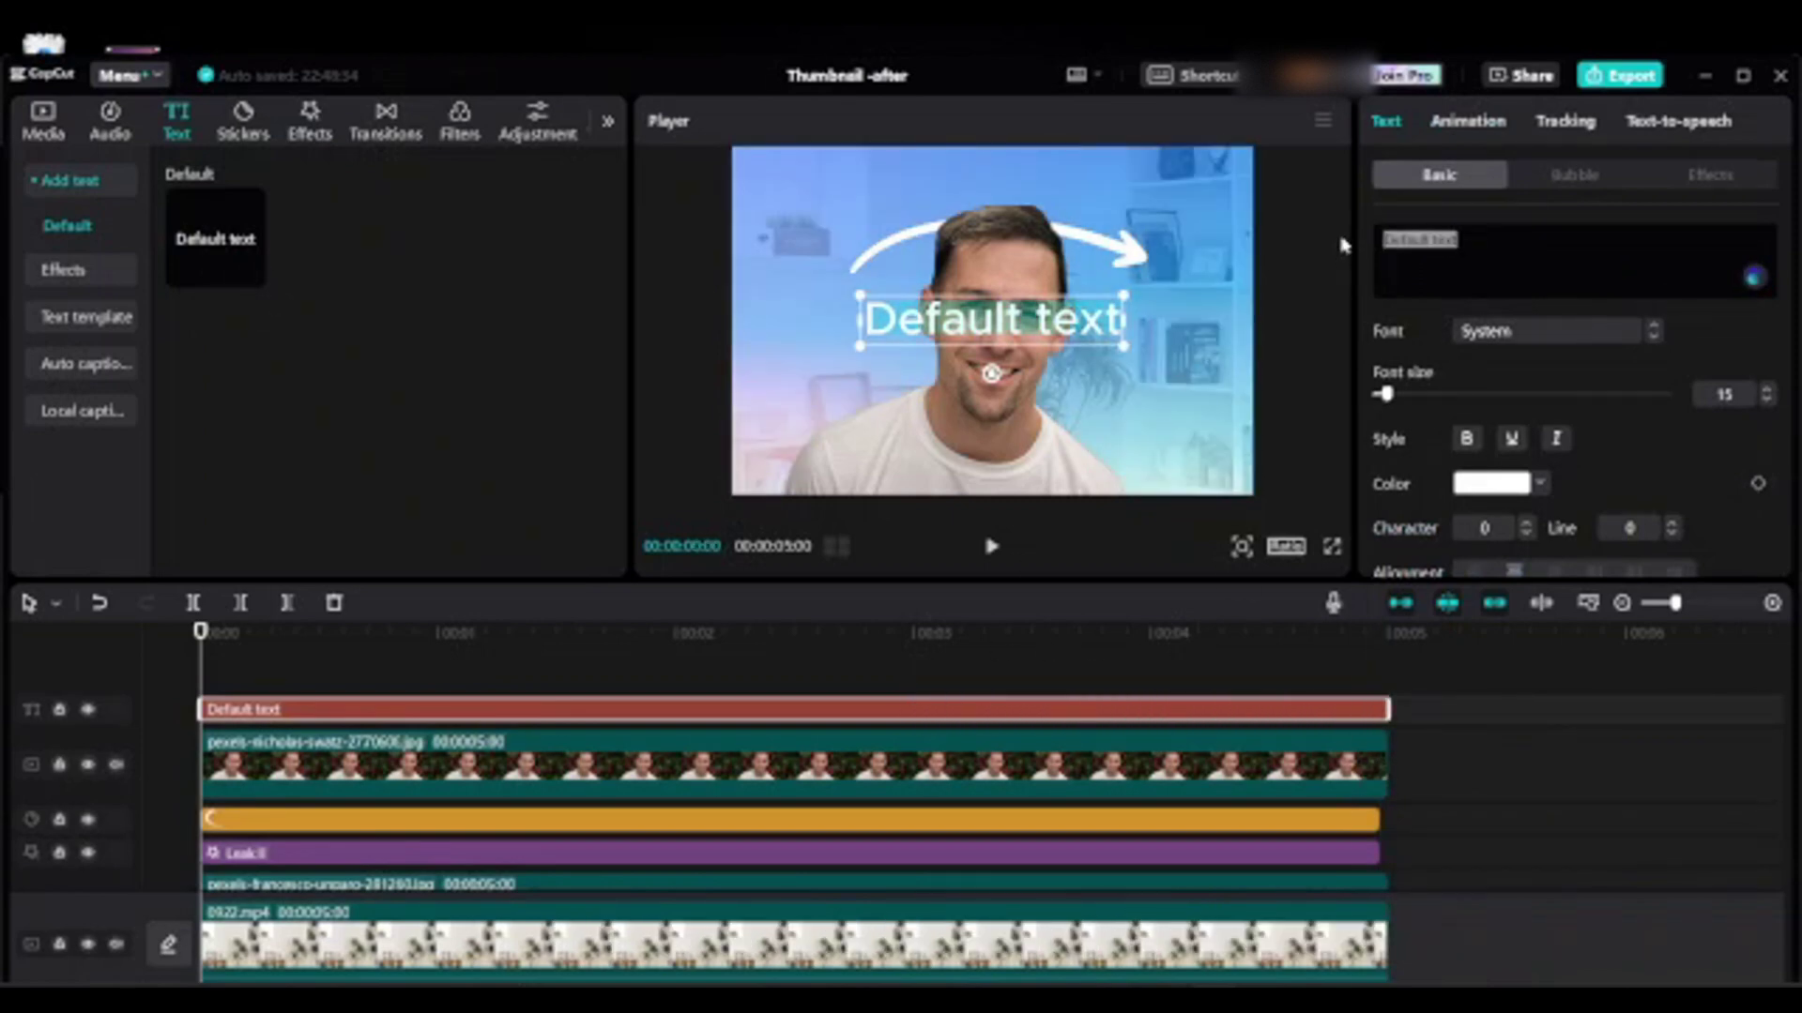
key("BackSpace")
type("$0")
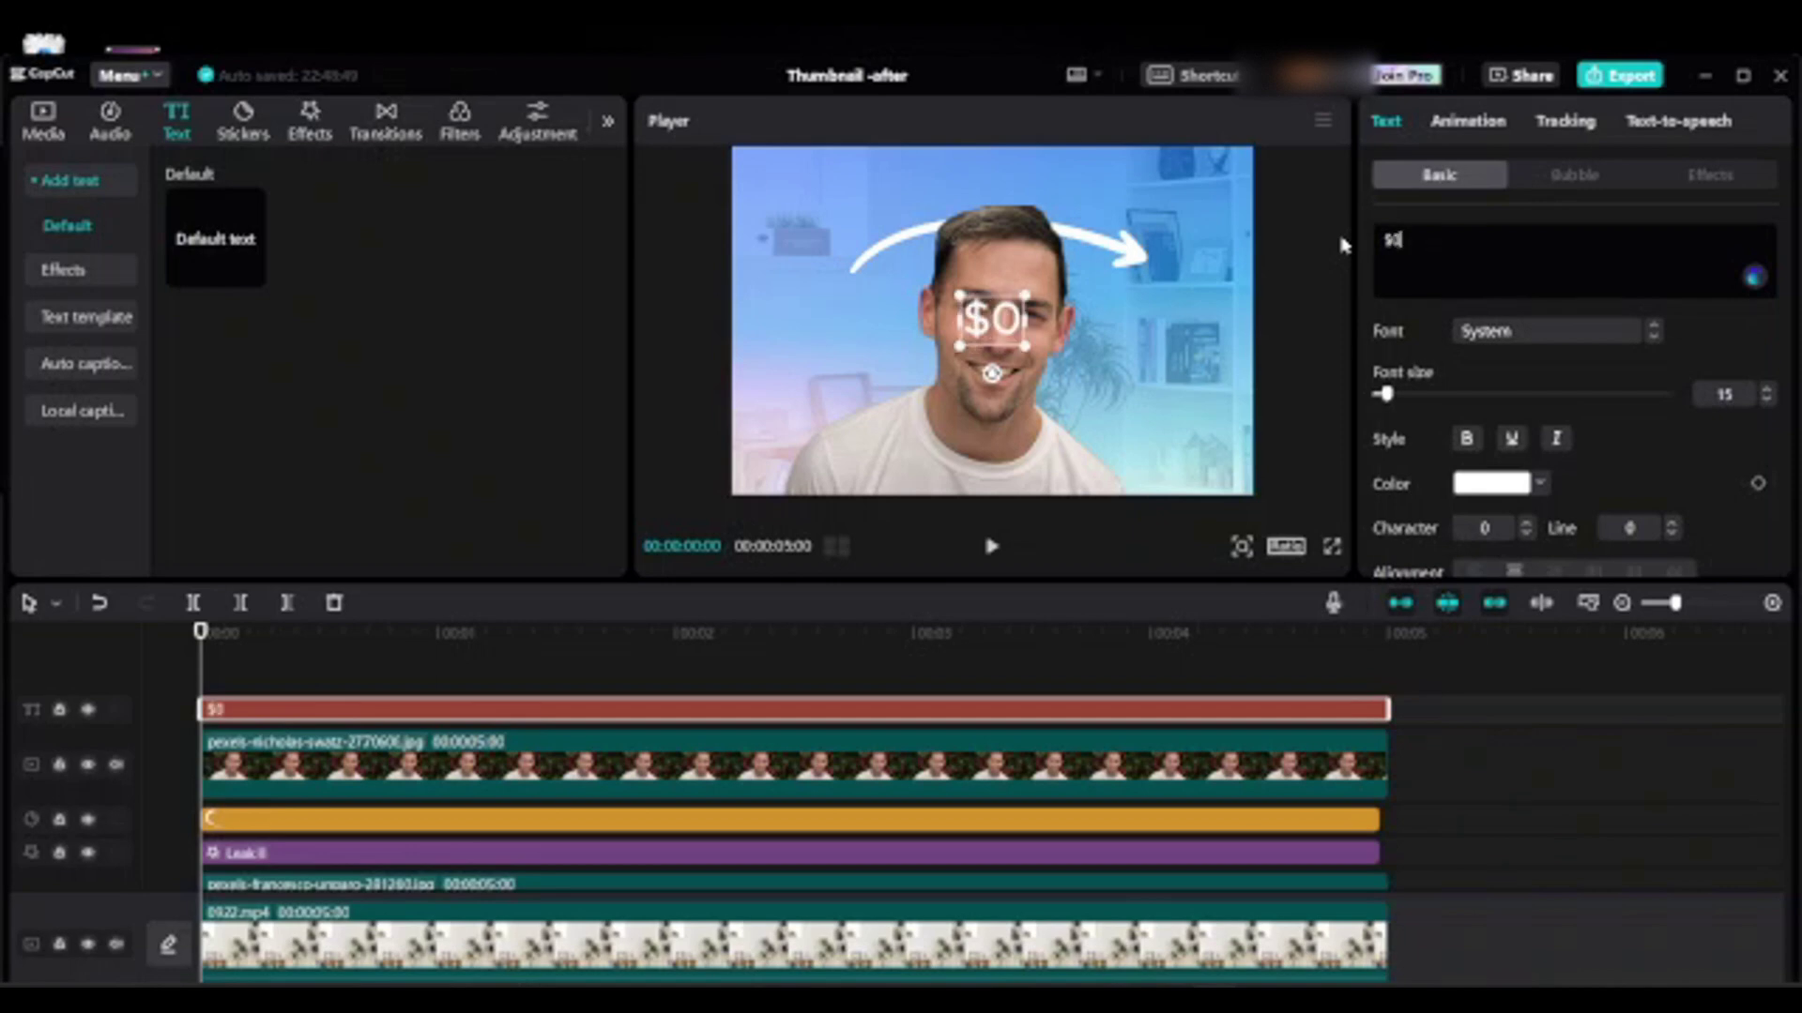
Set the "$0" text to the Montserrat font at size 40 and place it to the left of the man.
left_click(1520, 333)
scroll(1595, 587, "down", 5)
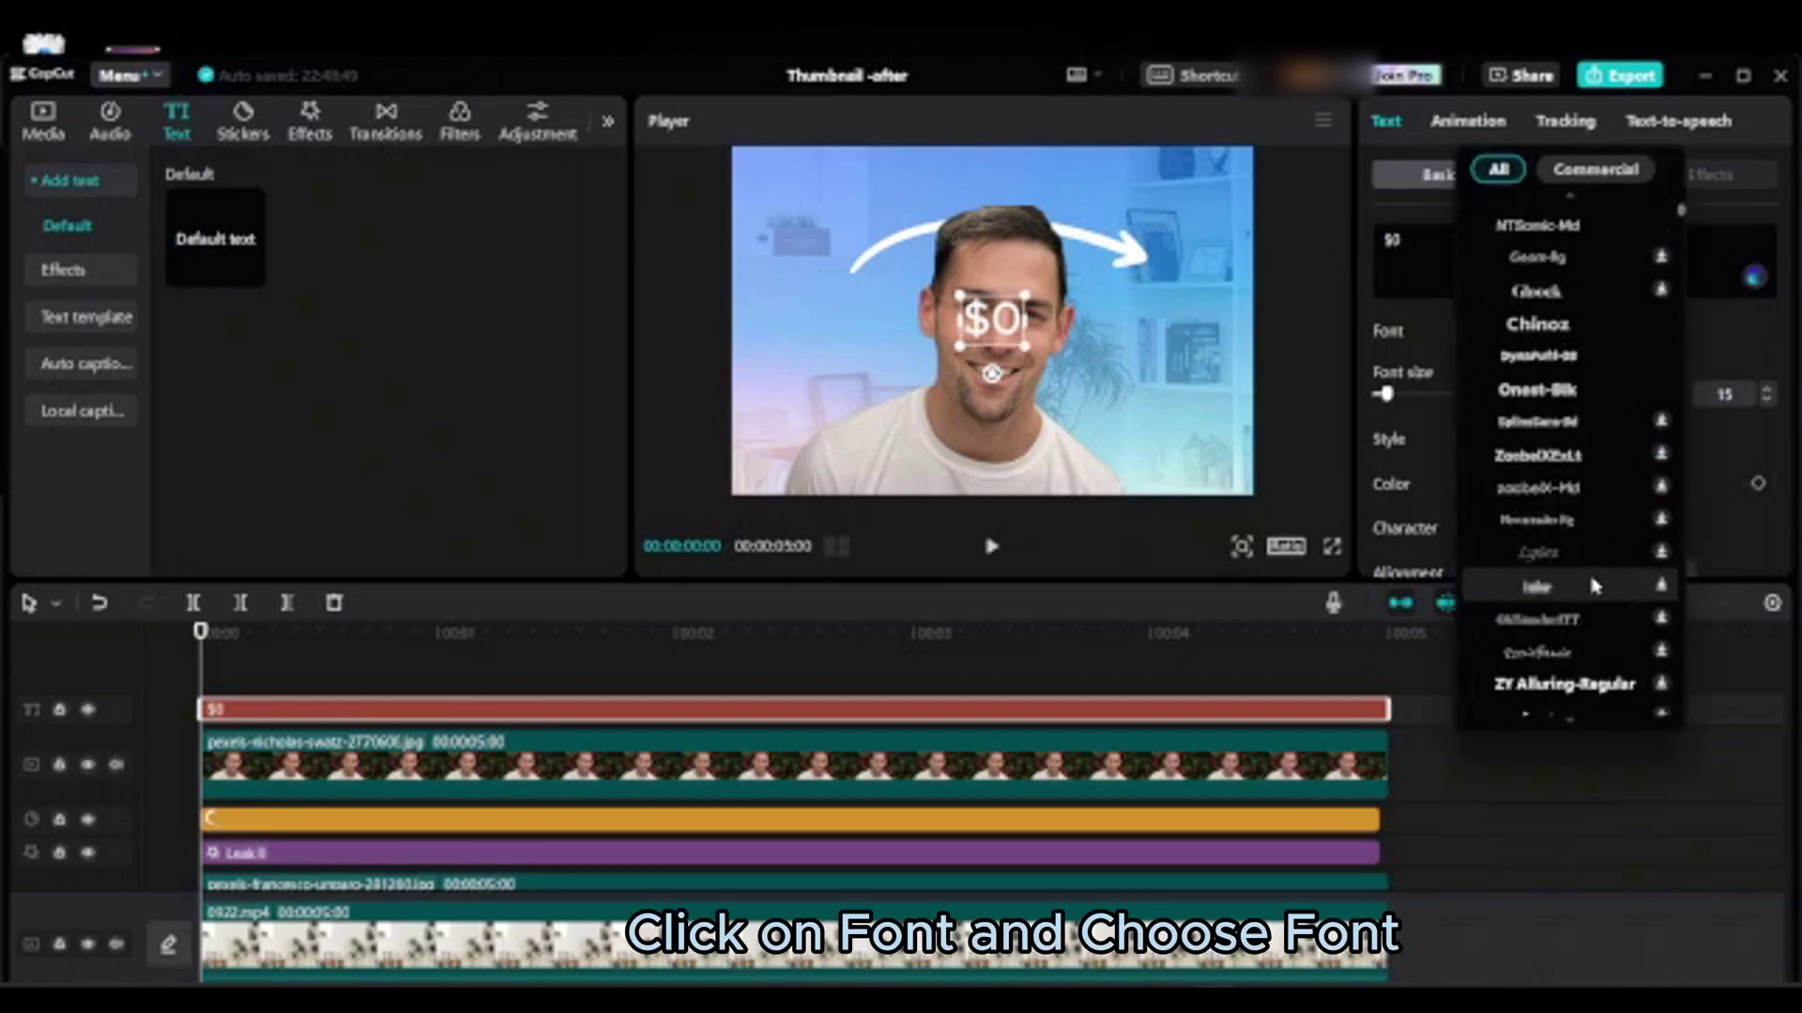
scroll(1592, 586, "down", 8)
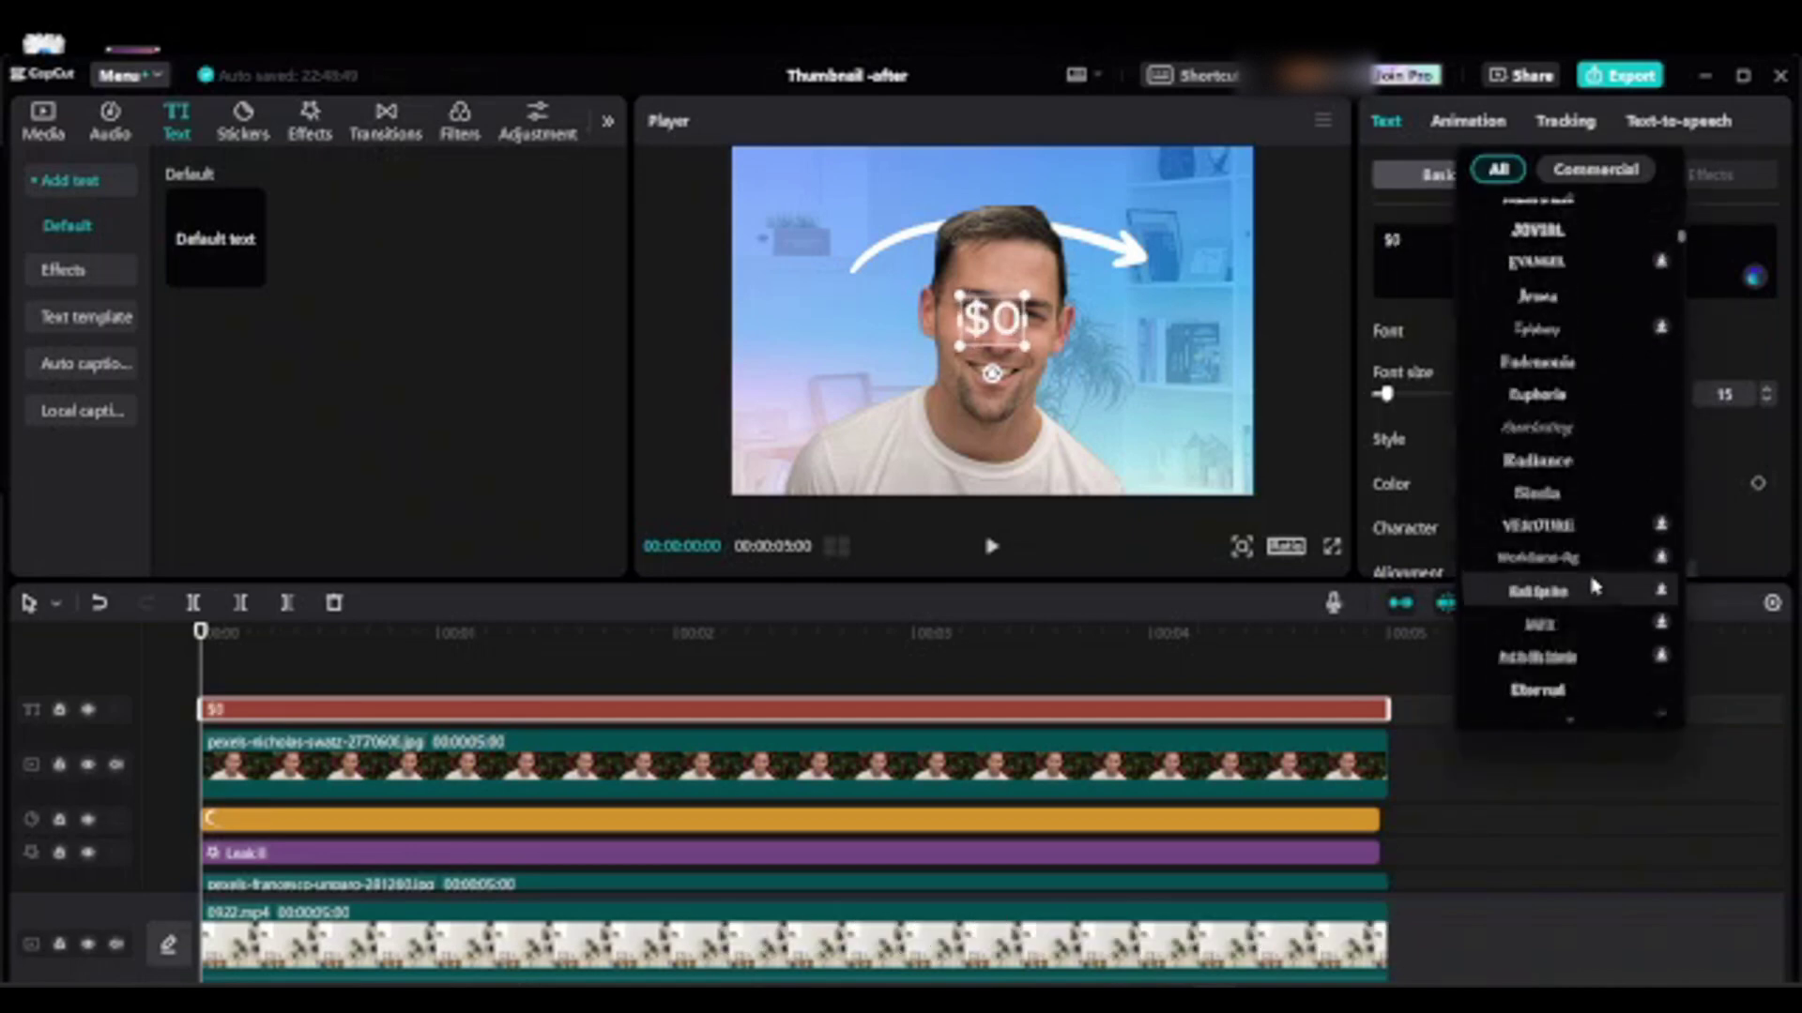
scroll(1593, 586, "down", 6)
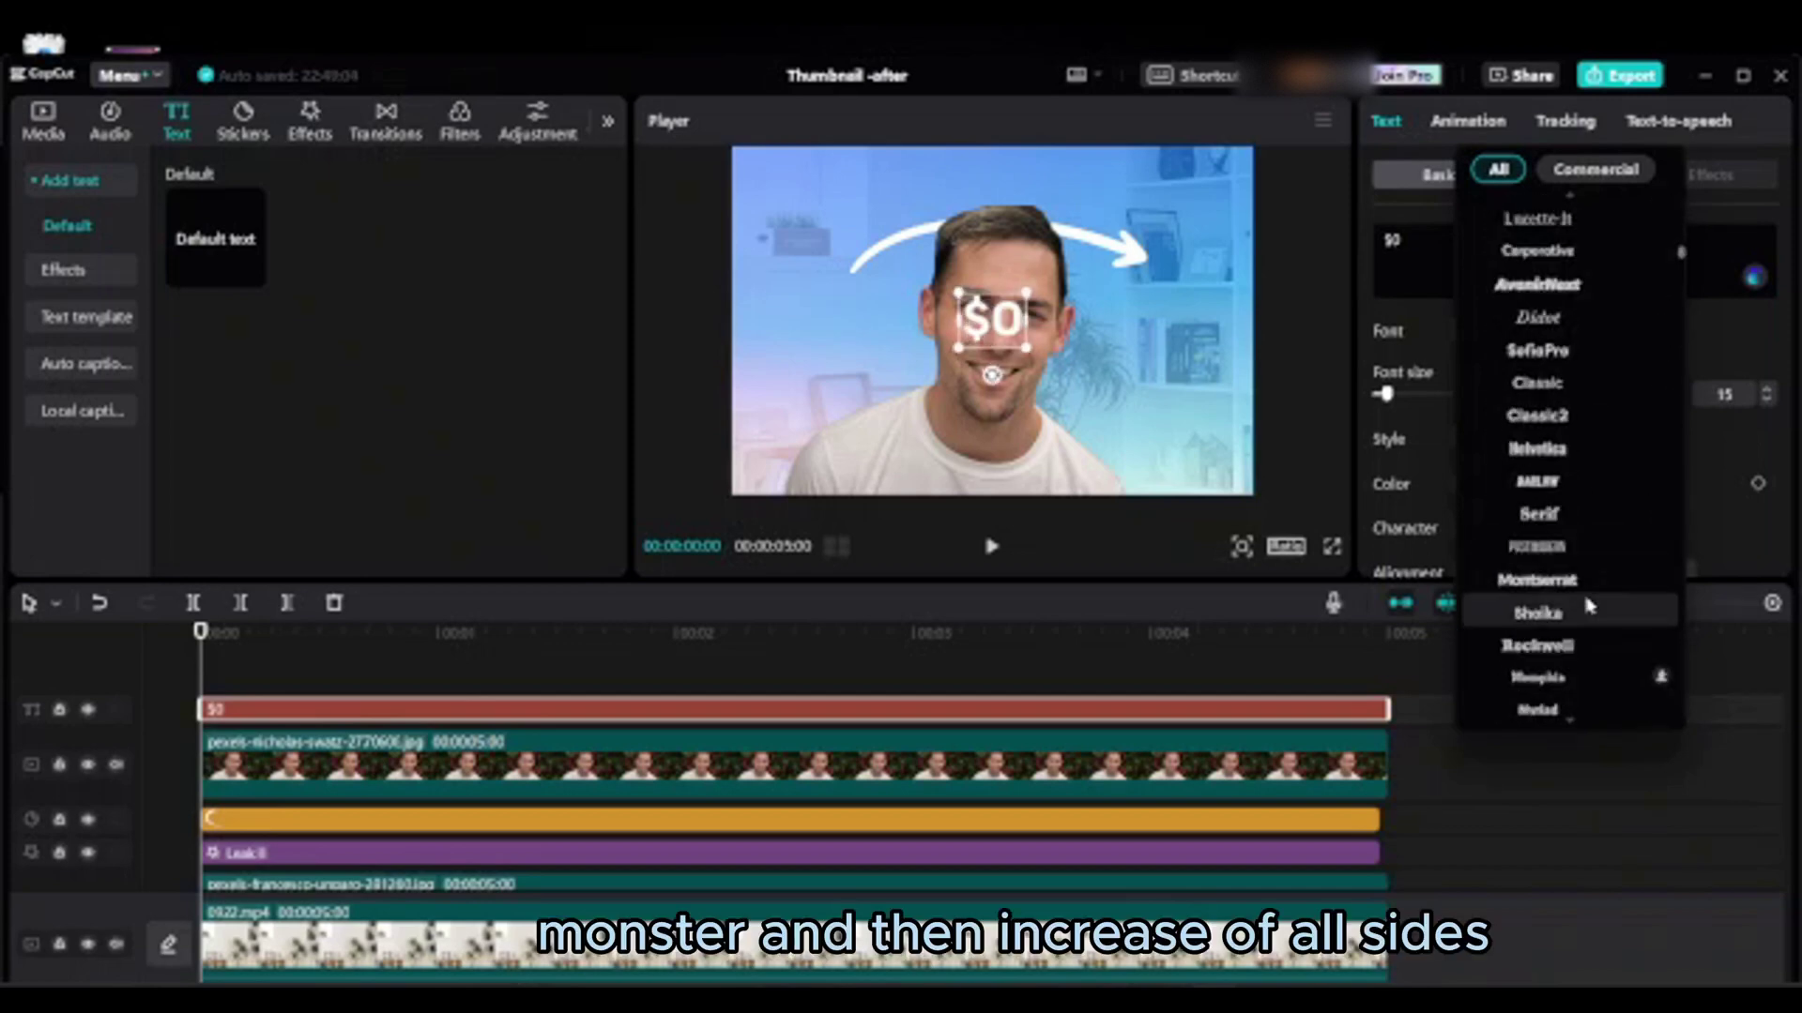
left_click(1529, 568)
left_click_drag(1386, 395, 1410, 394)
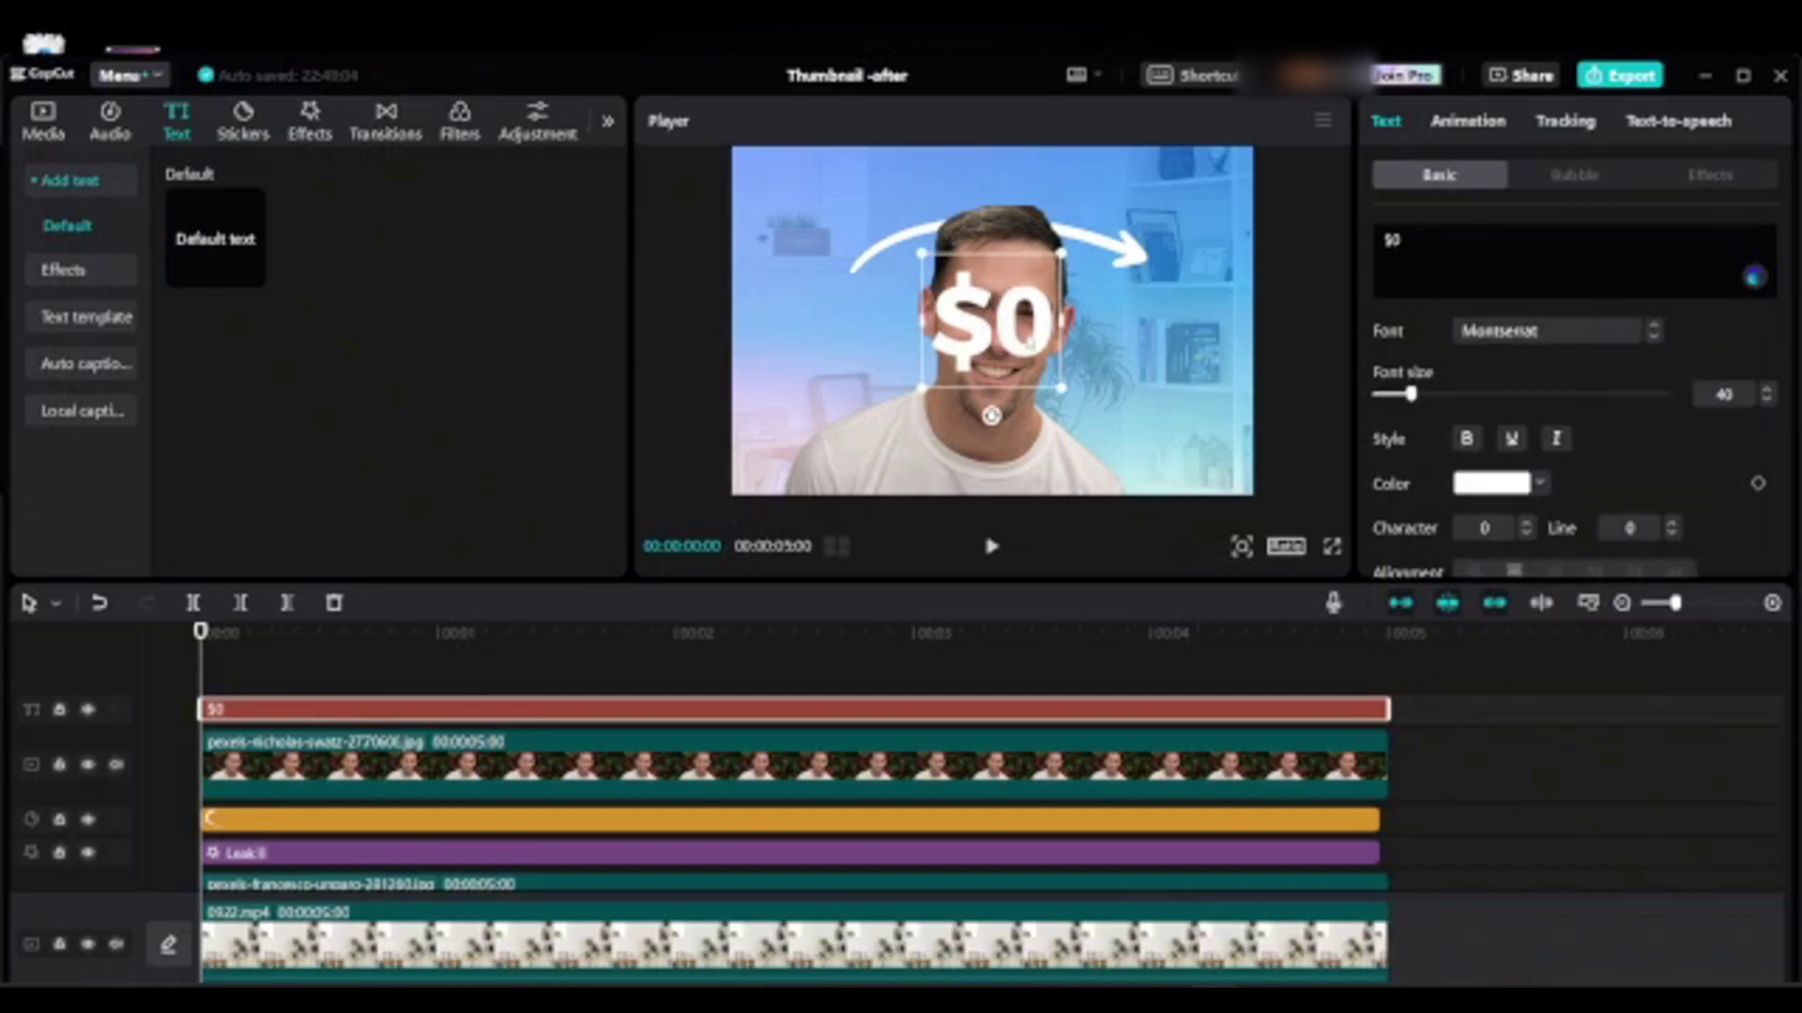
left_click_drag(1023, 338, 850, 338)
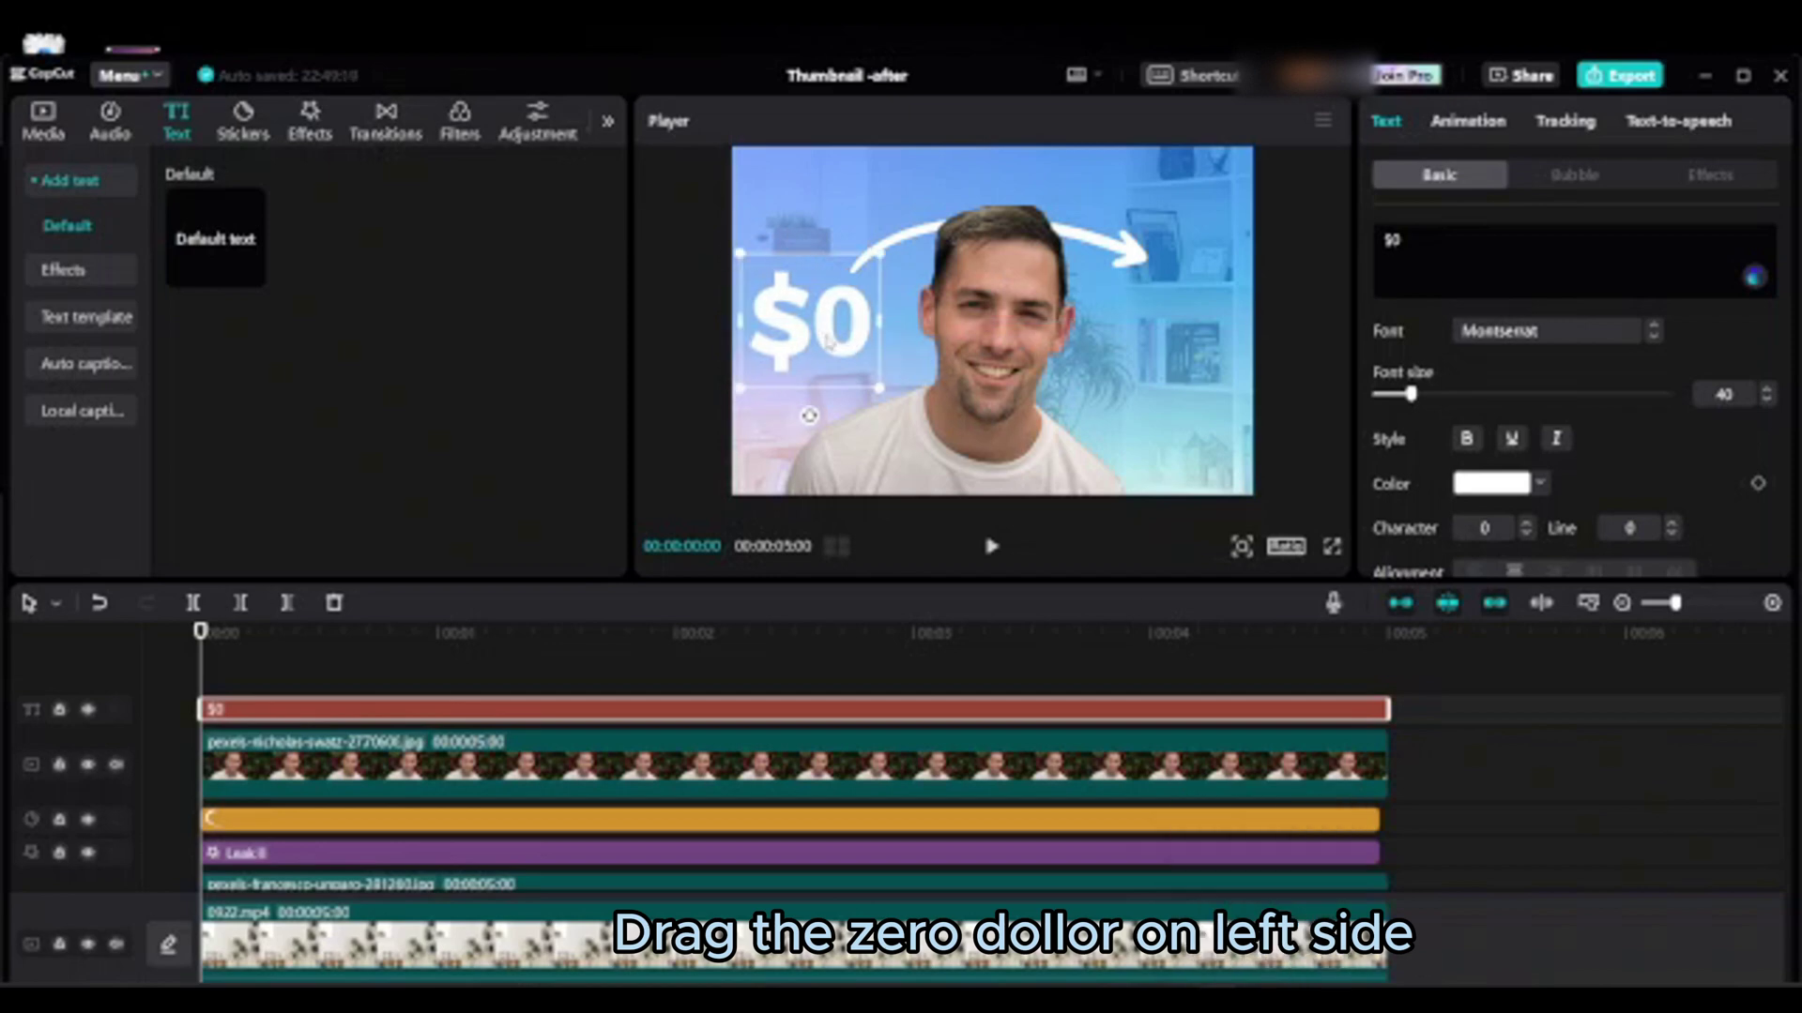
Copy the "$0" text clip and paste the duplicate onto a new track above it at the timeline start.
right_click(777, 720)
left_click(825, 656)
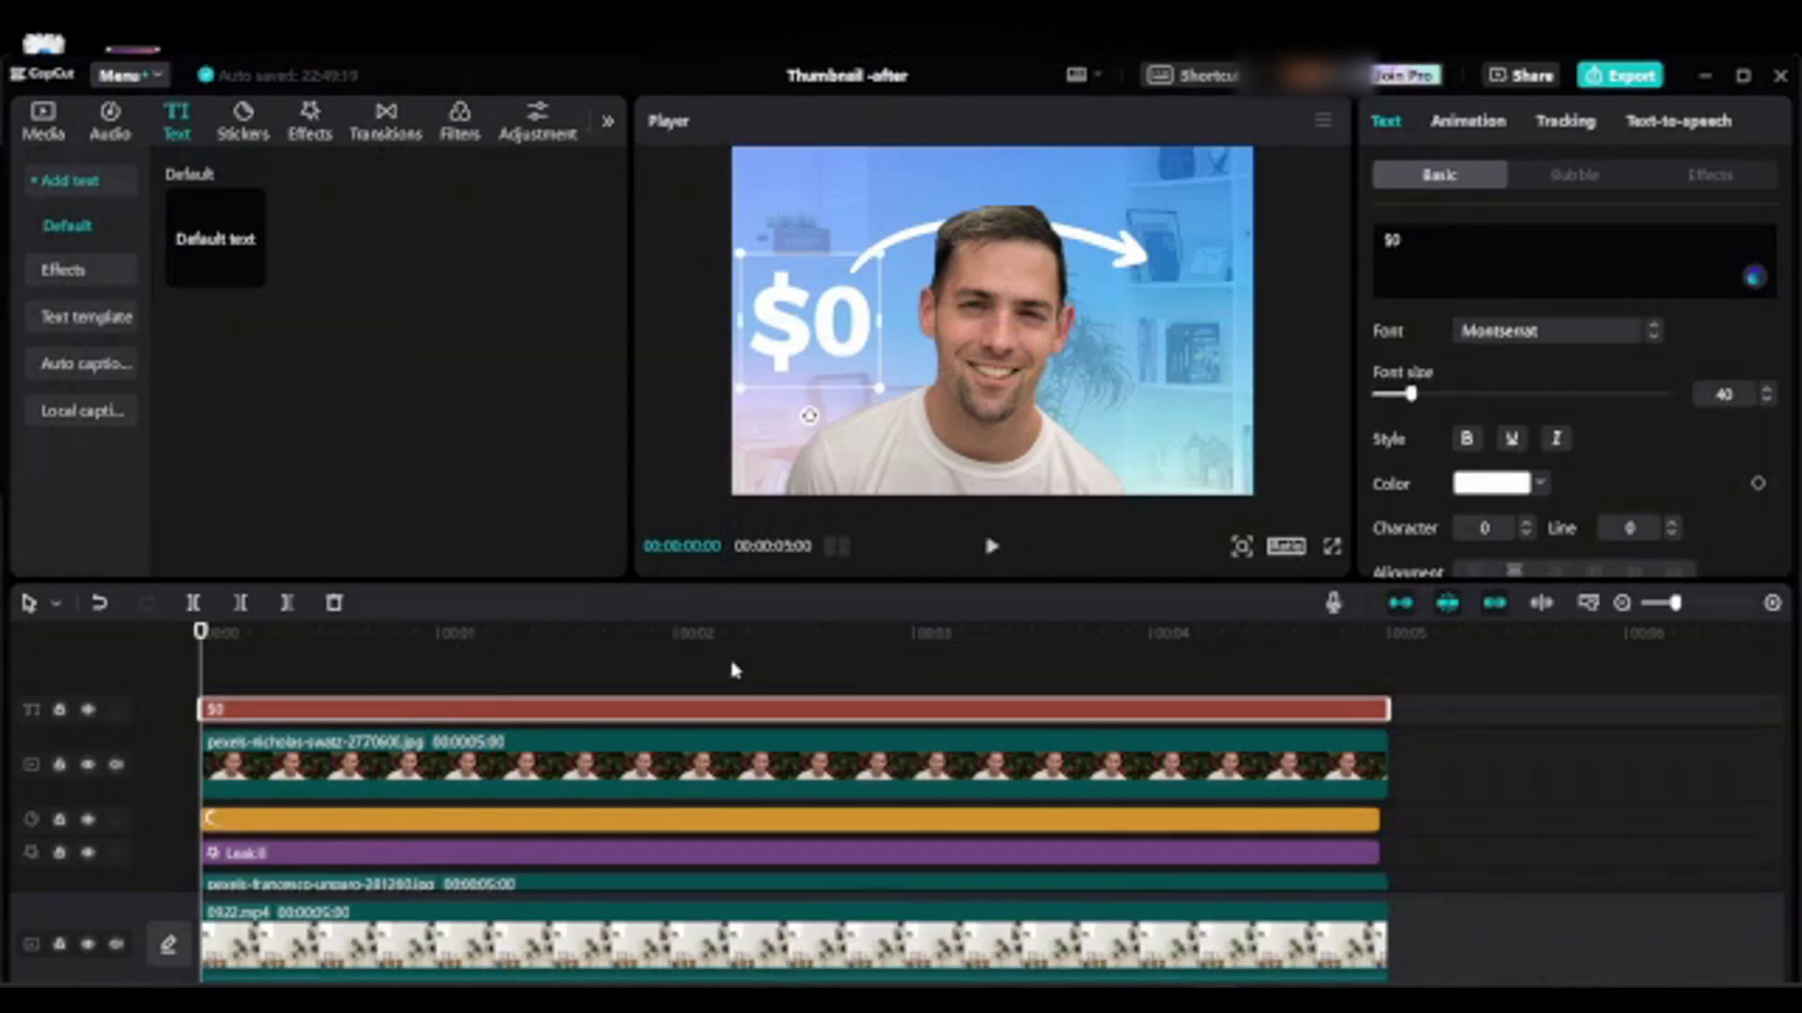
right_click(732, 667)
left_click(764, 682)
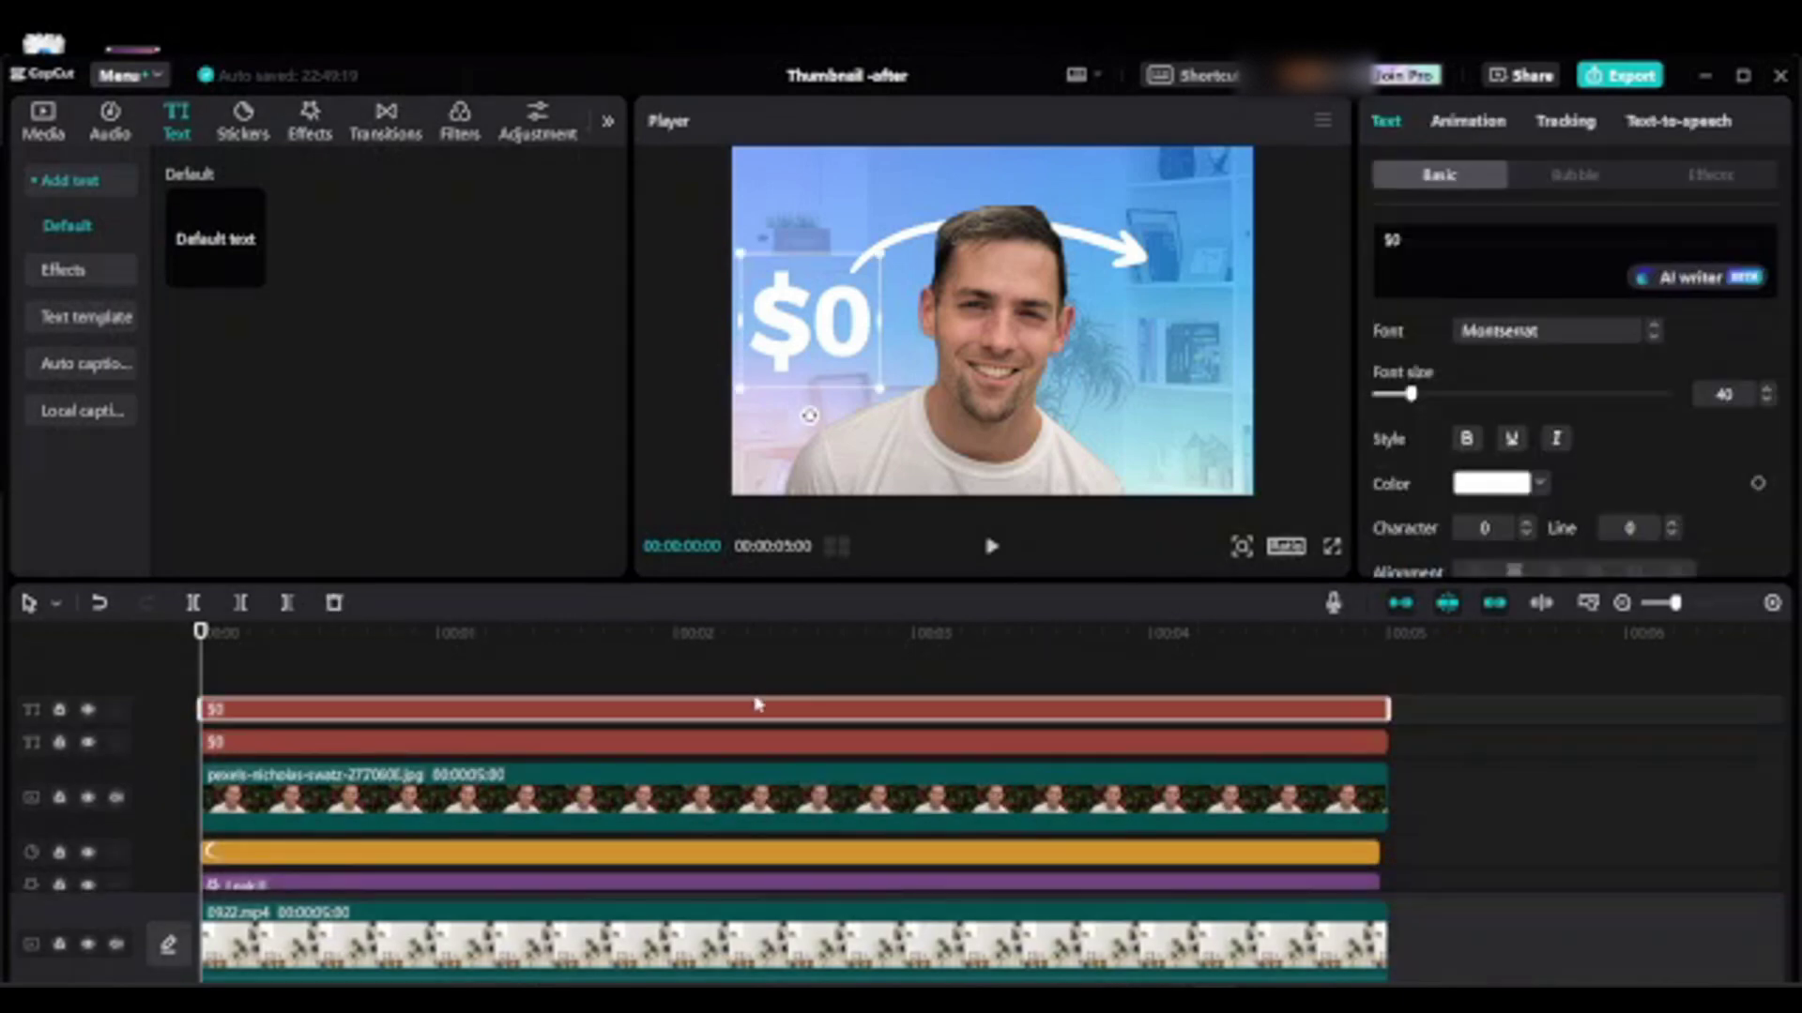
Move the duplicated text to the right of the man, below the arrowhead, and change it to "$1K".
left_click_drag(809, 319, 1147, 321)
left_click(1431, 247)
key("BackSpace")
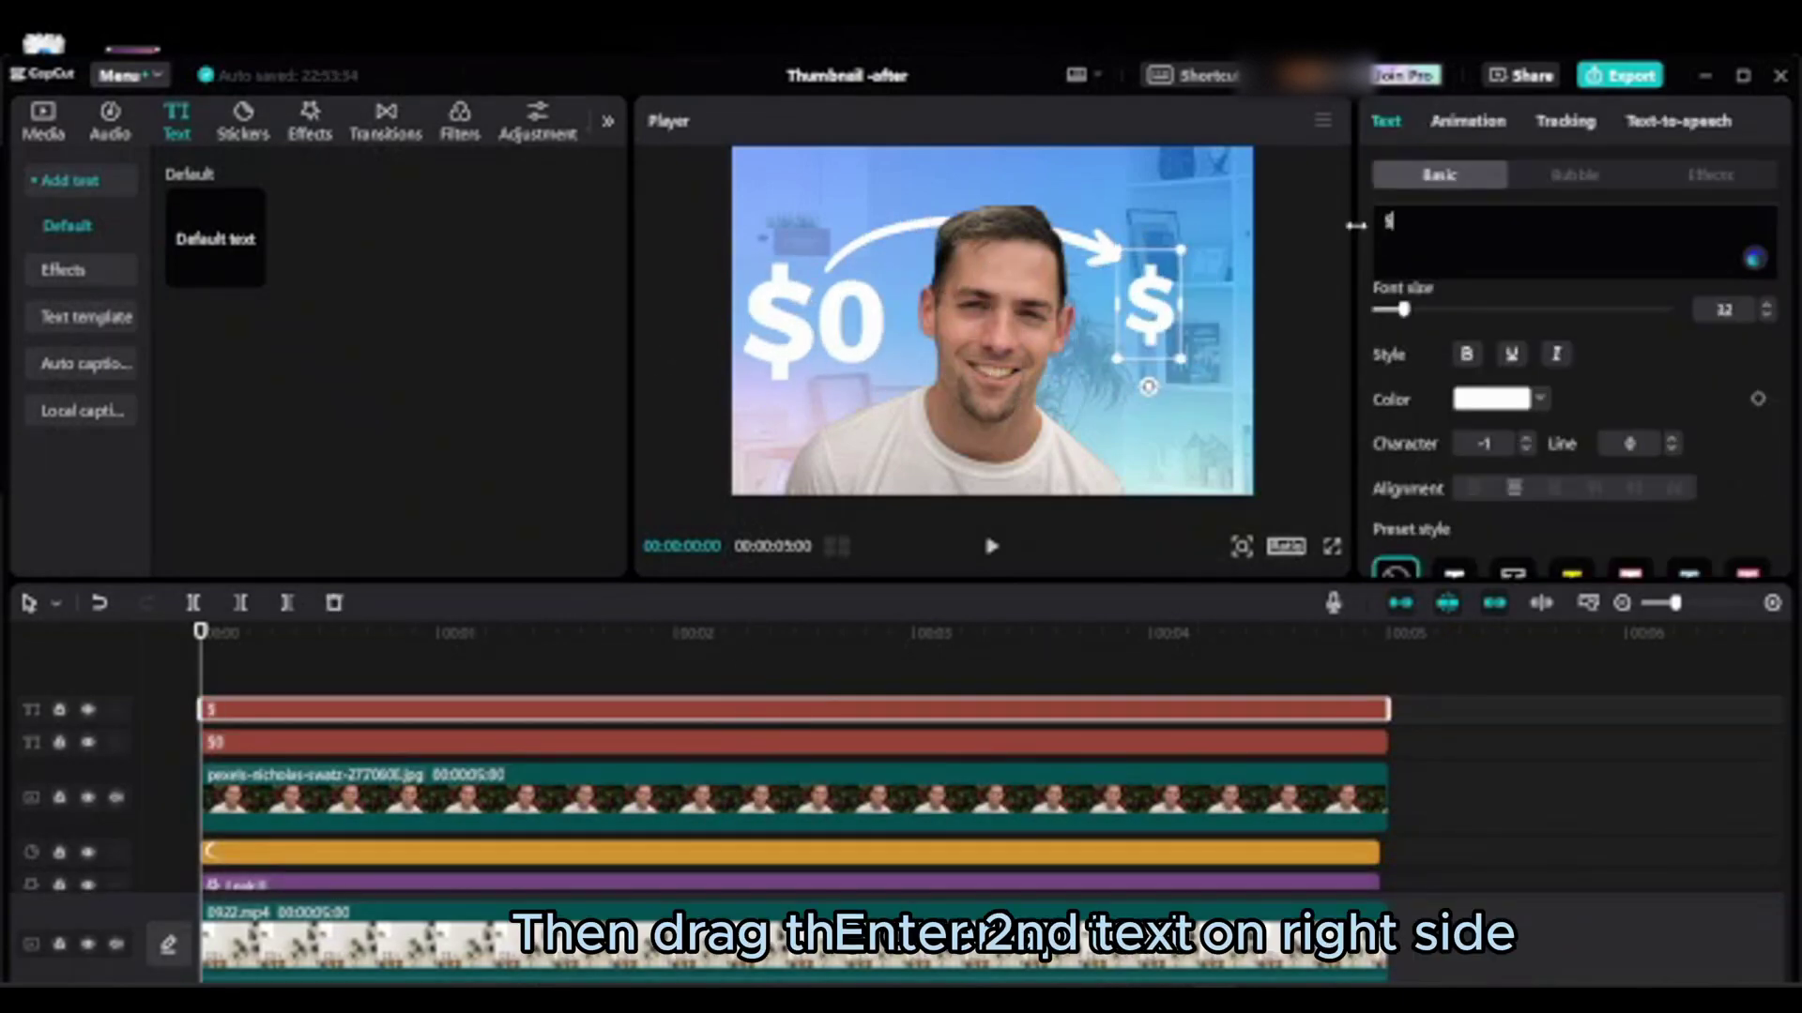
type("1")
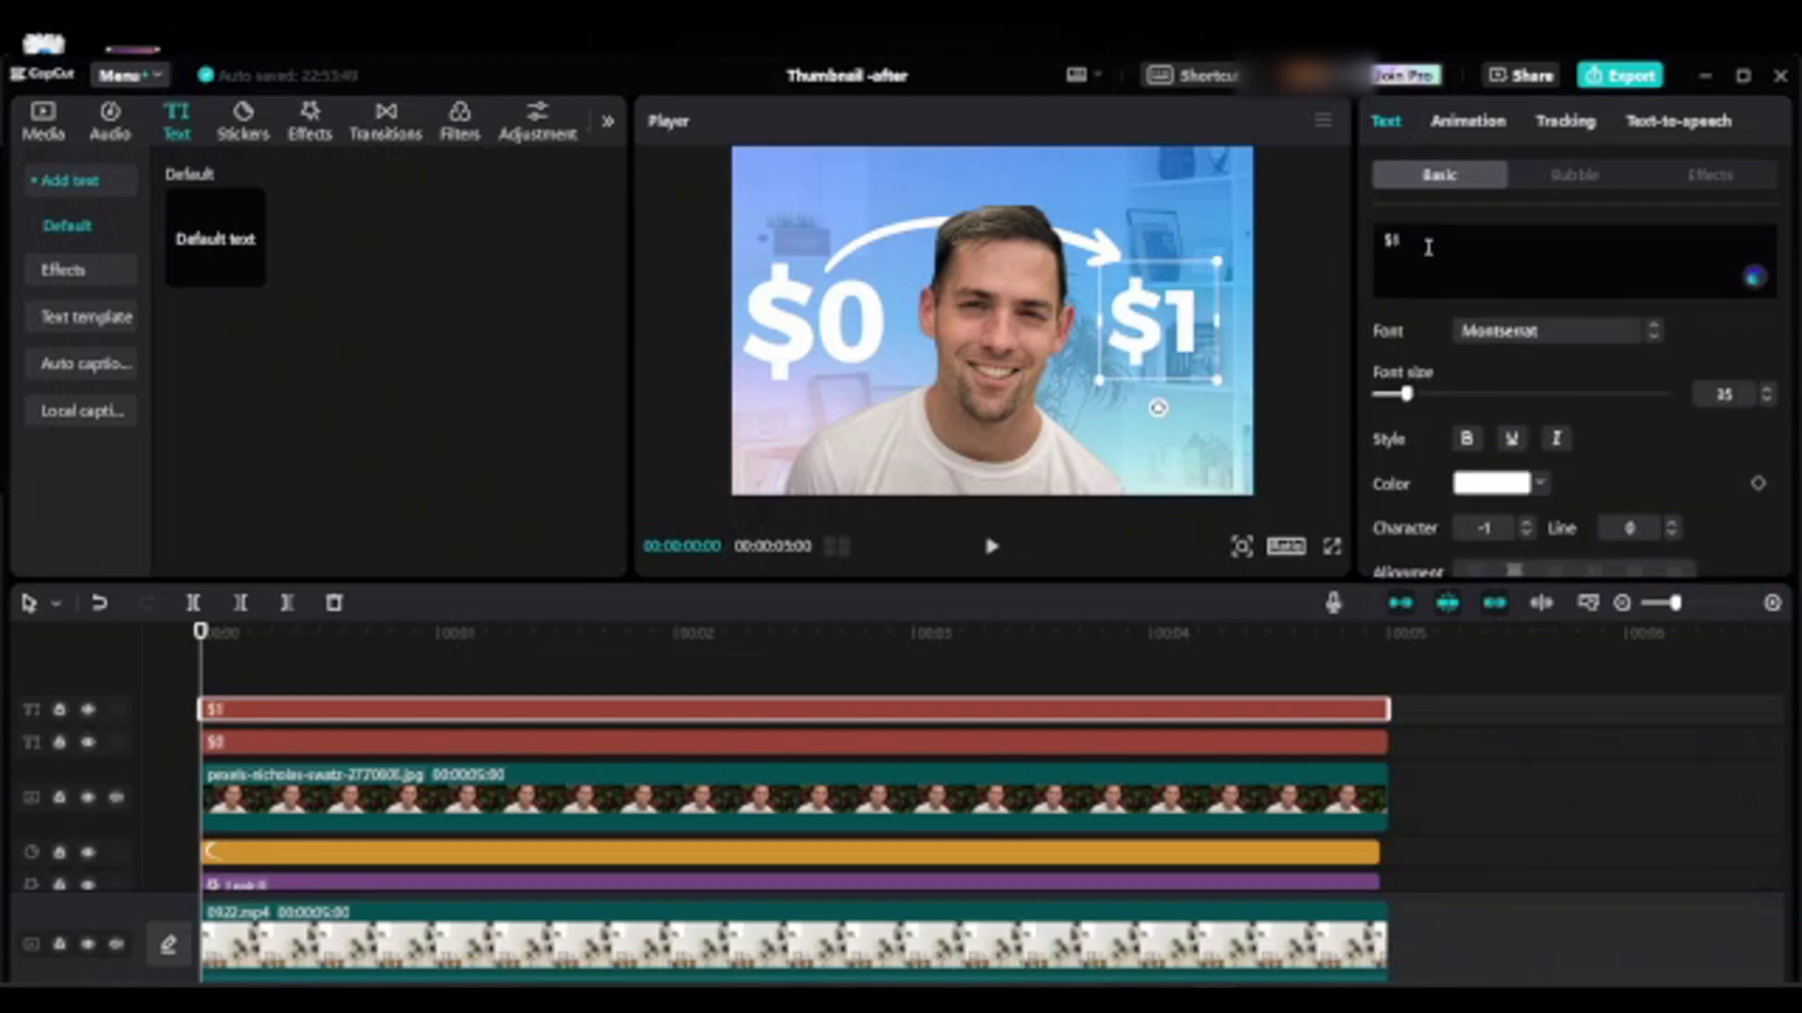
type("K")
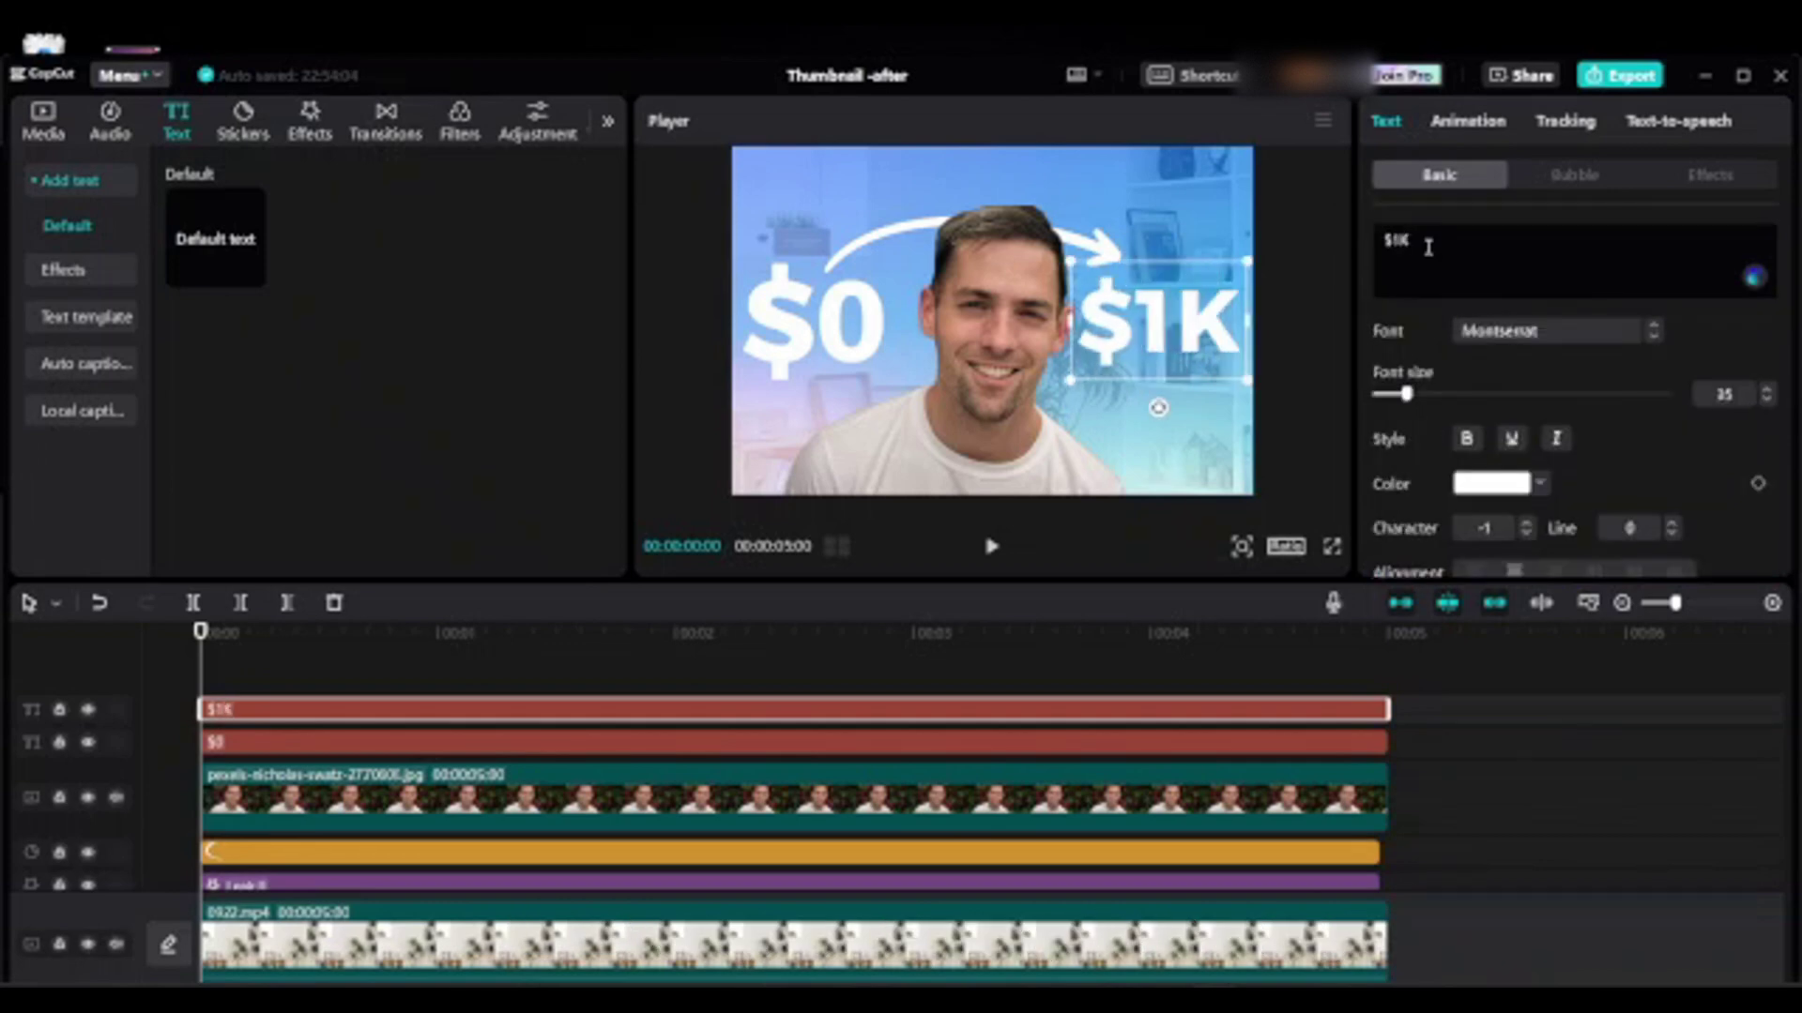
Export the current still frame as a PNG at 720P, leaving the Import project option off.
left_click(1302, 130)
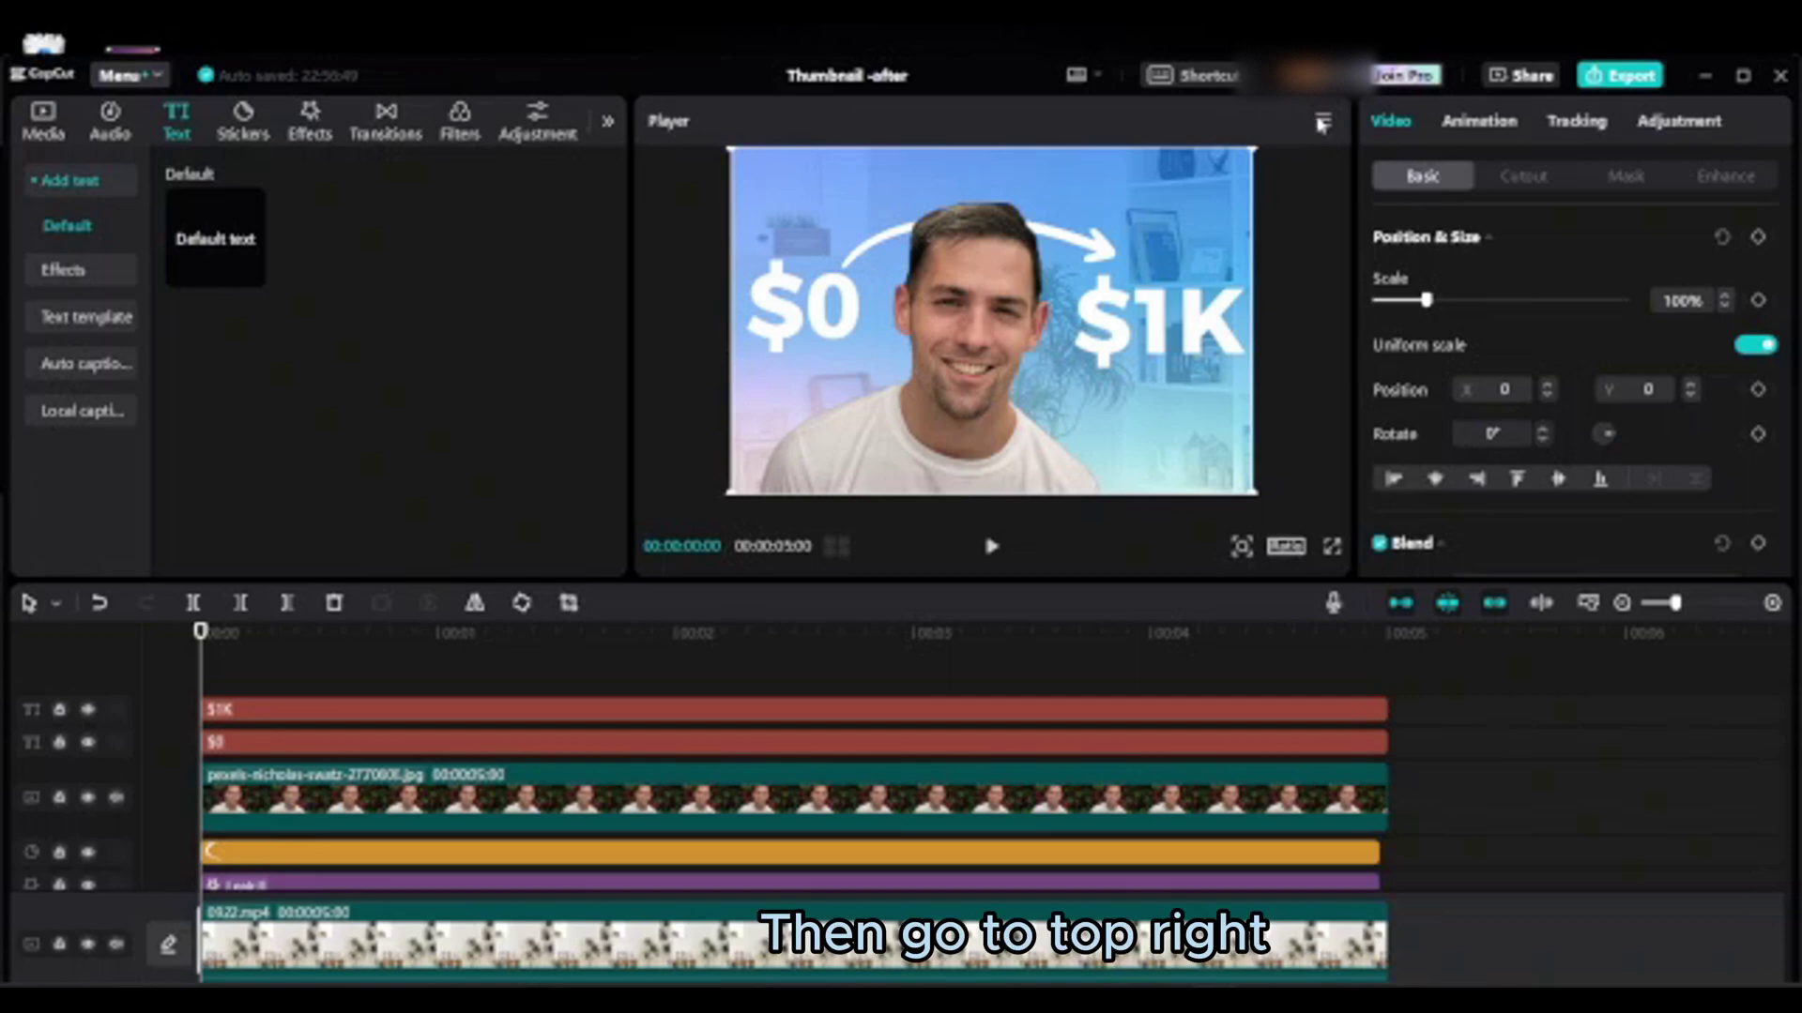
left_click(1322, 121)
left_click(1282, 246)
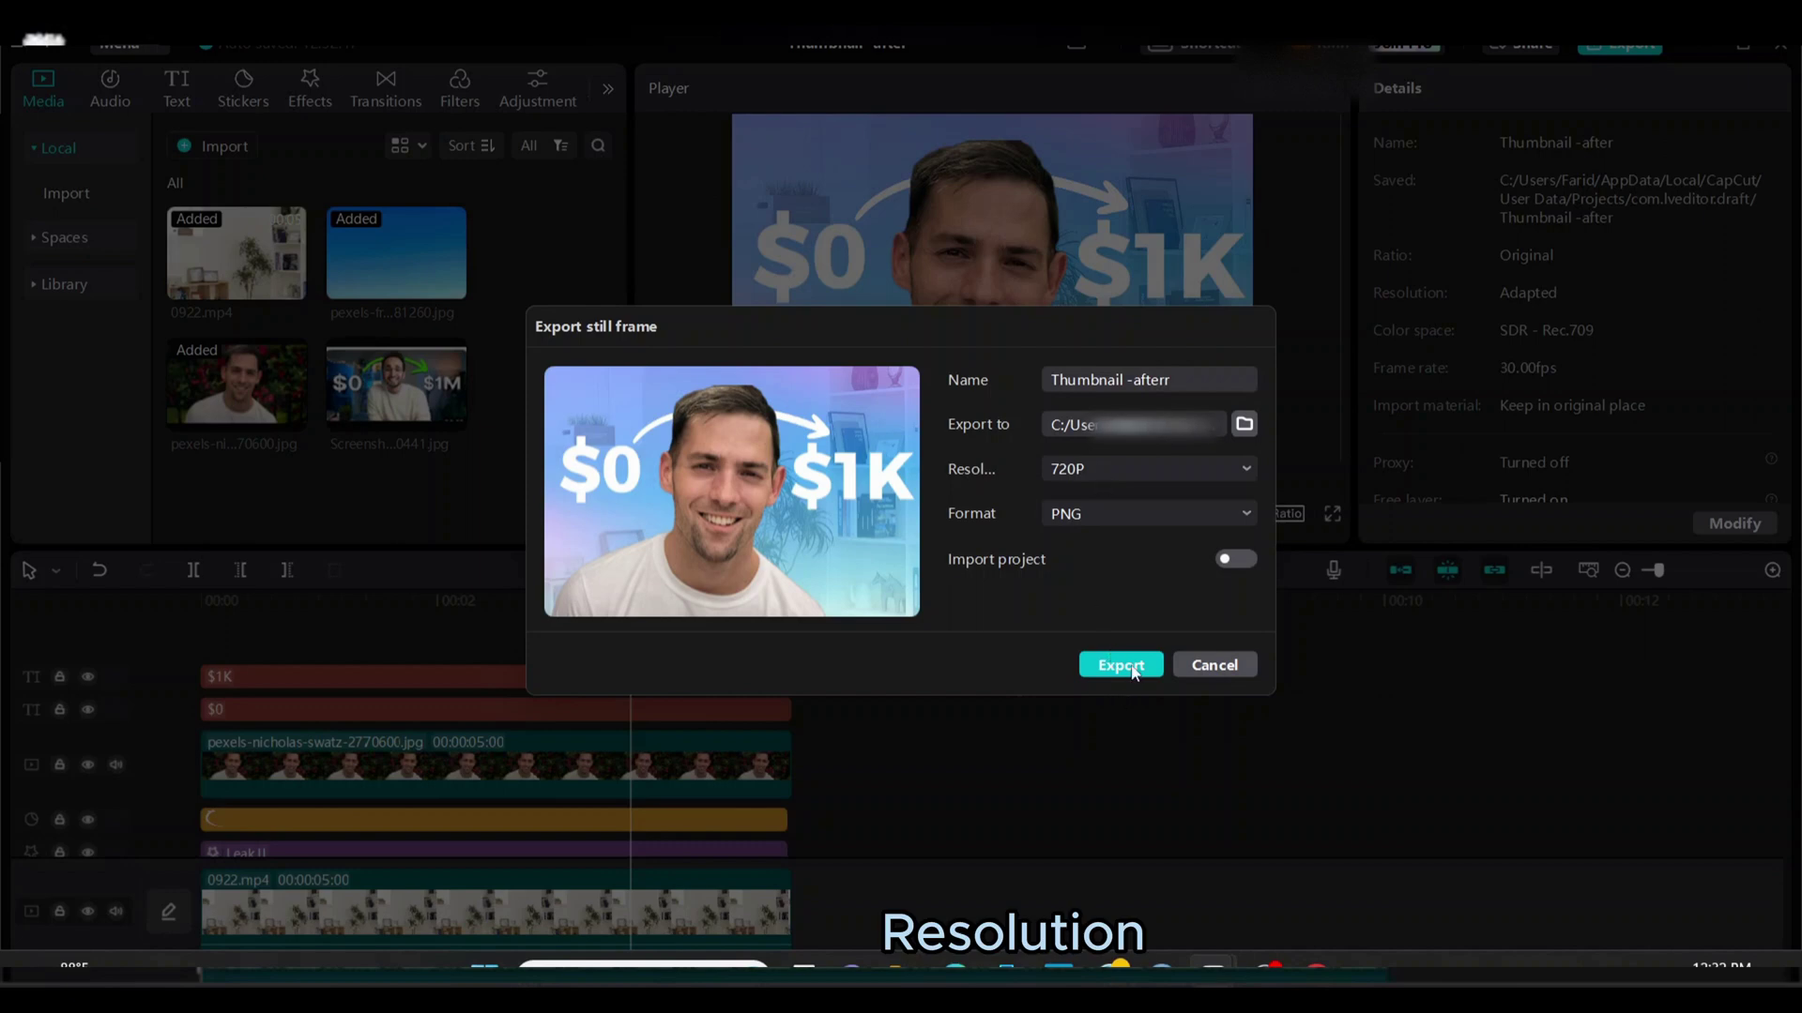
left_click(1171, 477)
left_click(1011, 622)
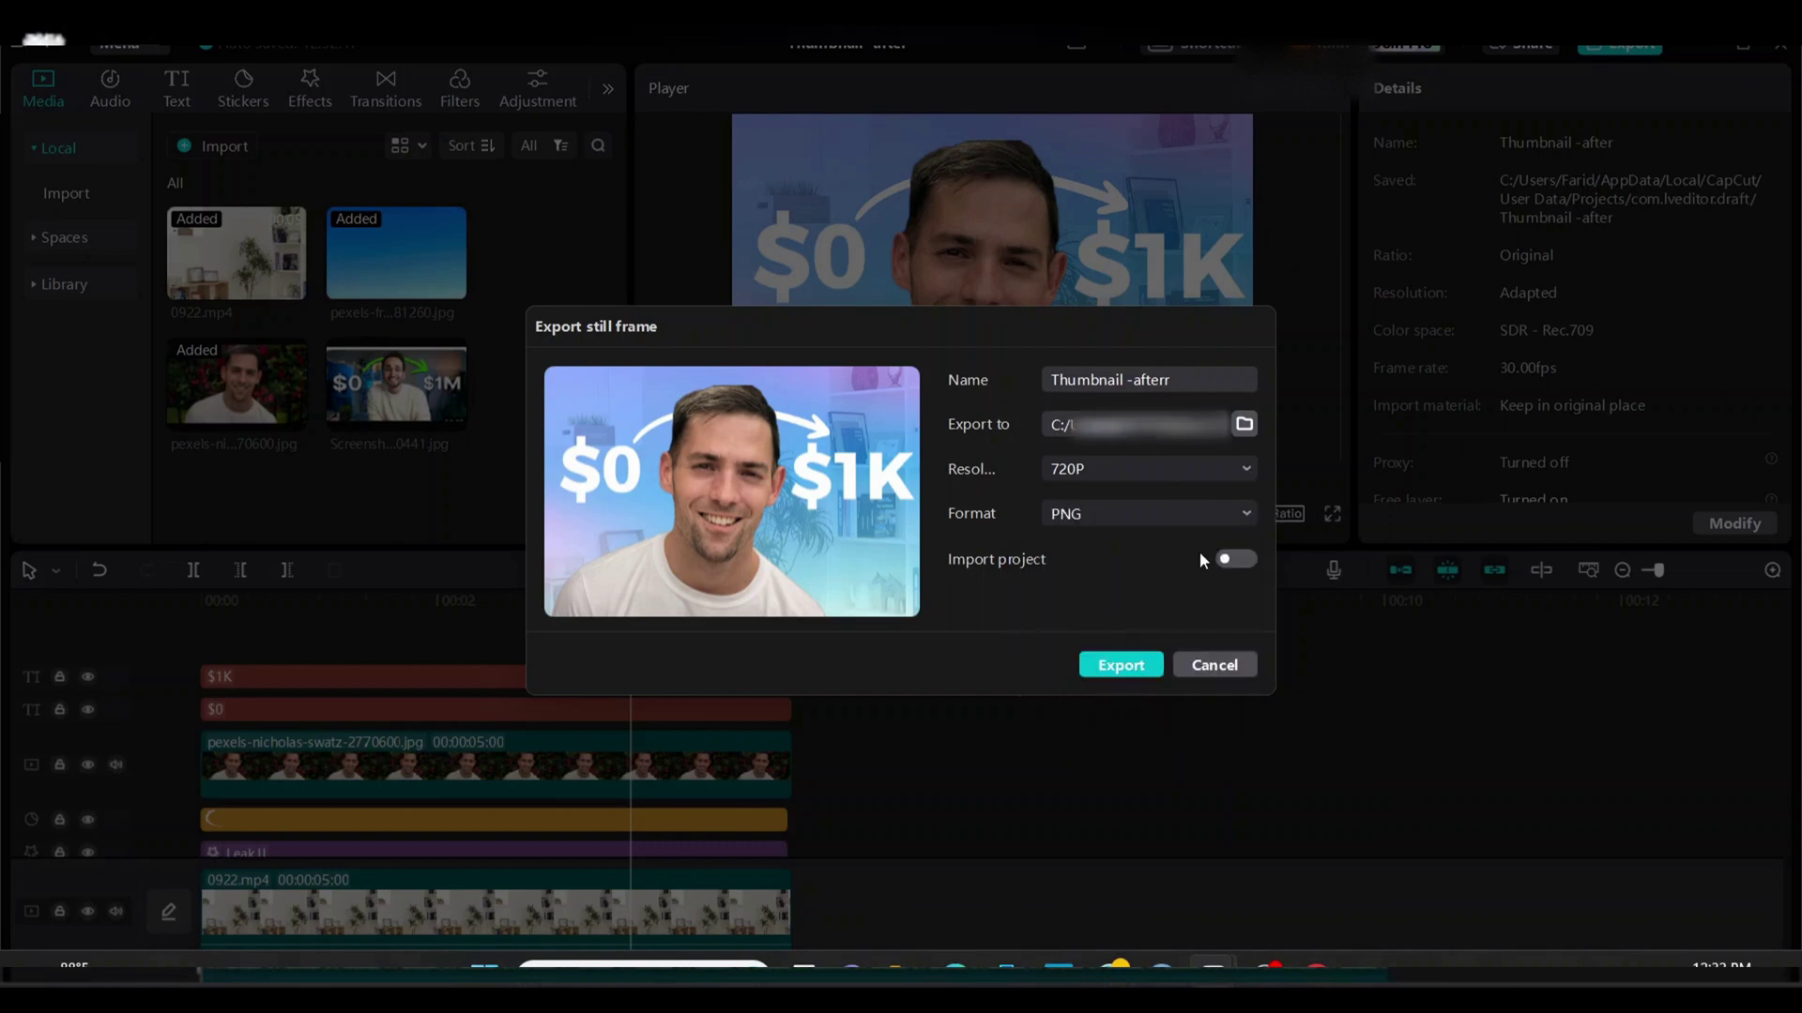
left_click(1216, 516)
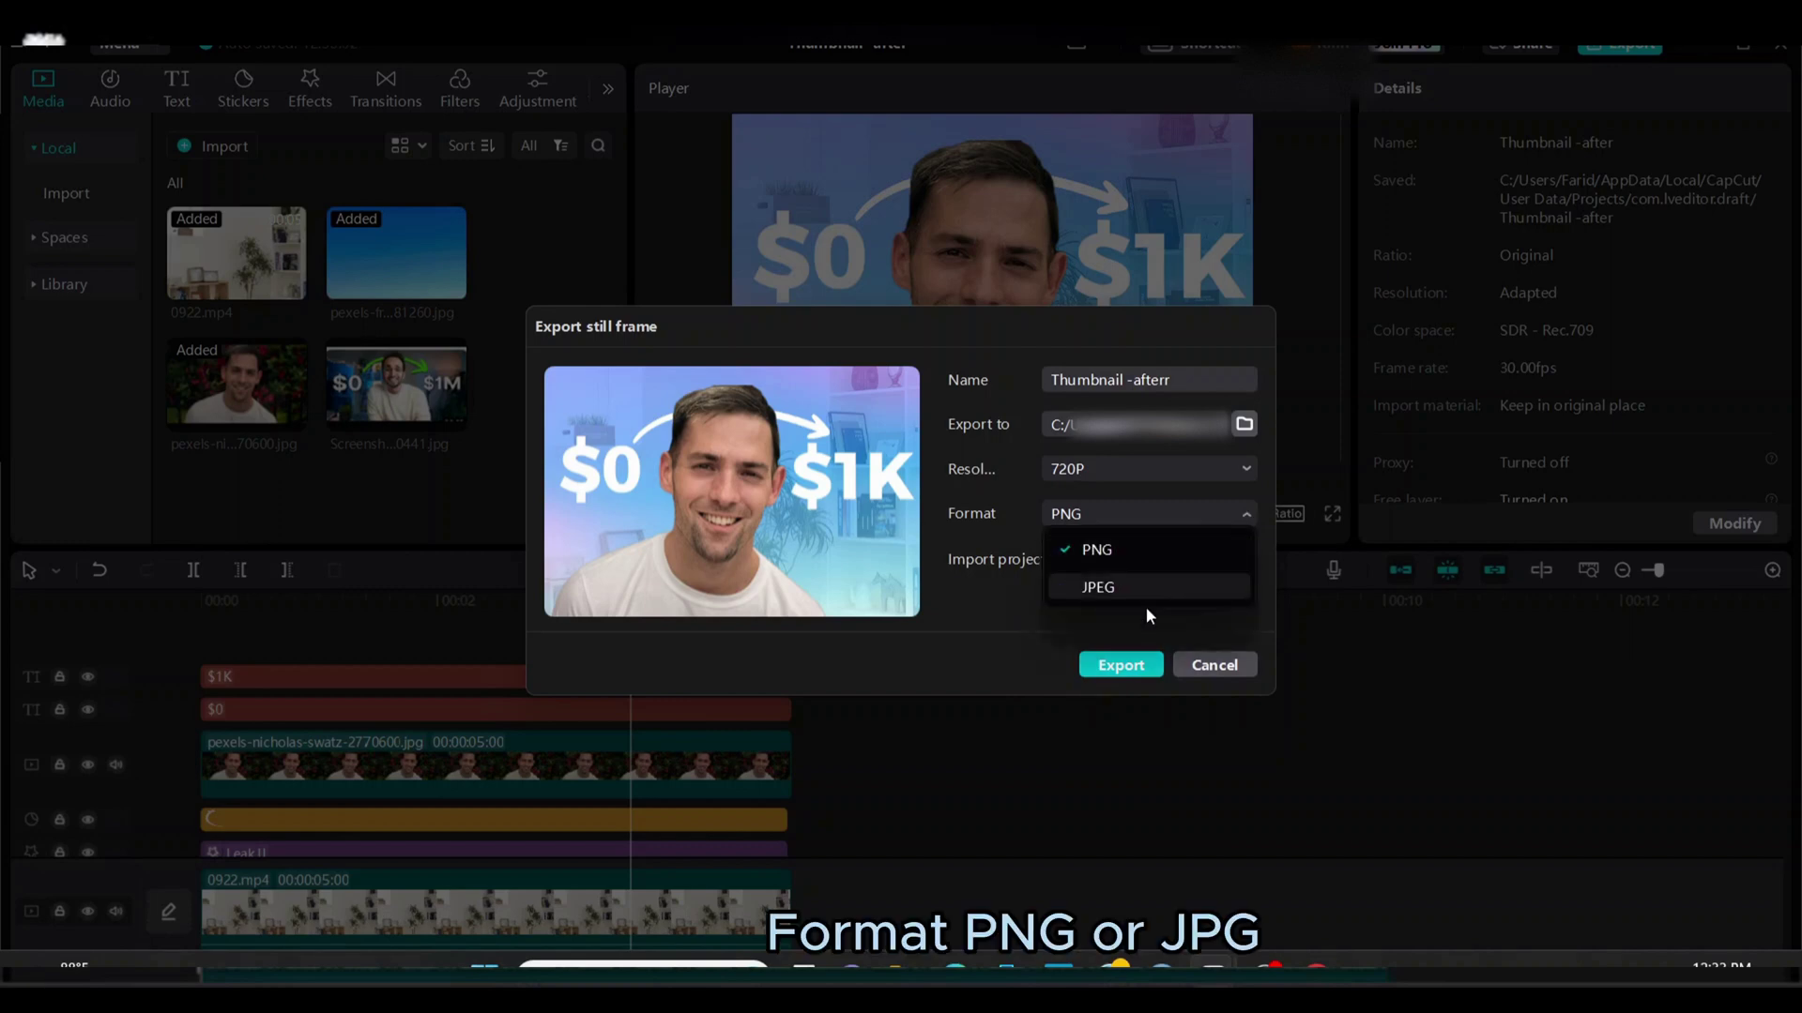
left_click(1015, 670)
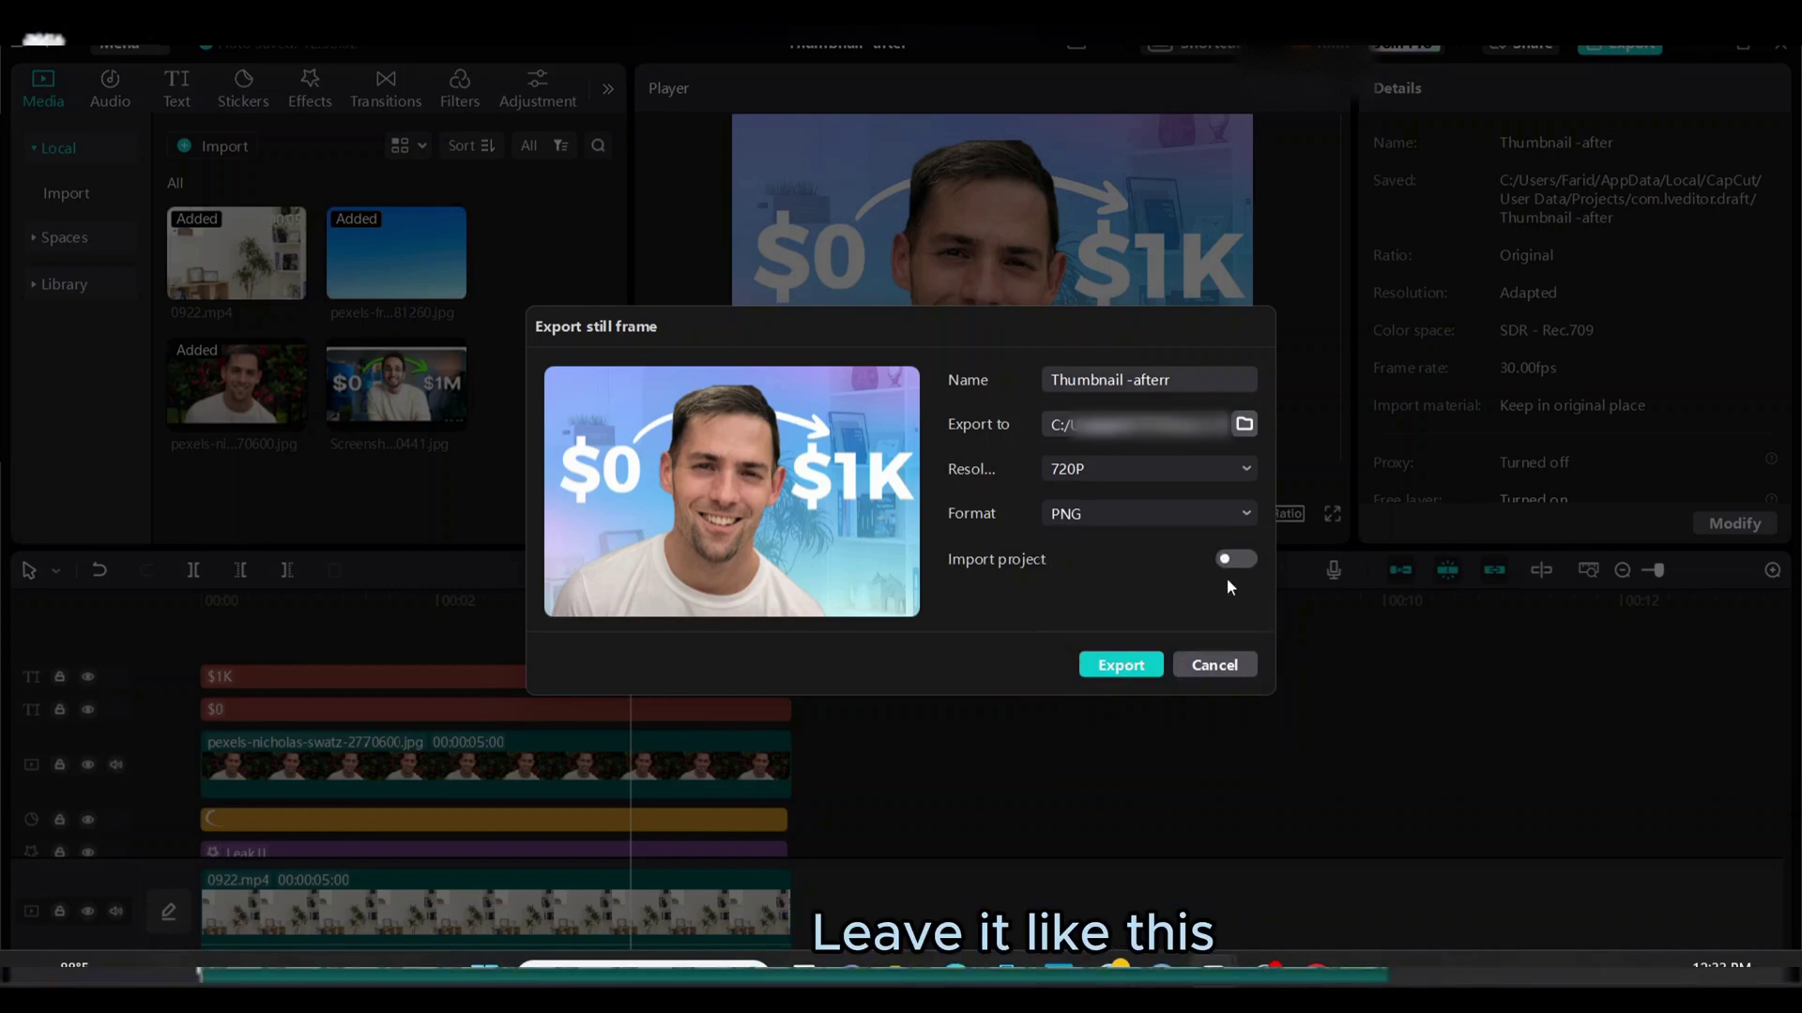
left_click(1129, 669)
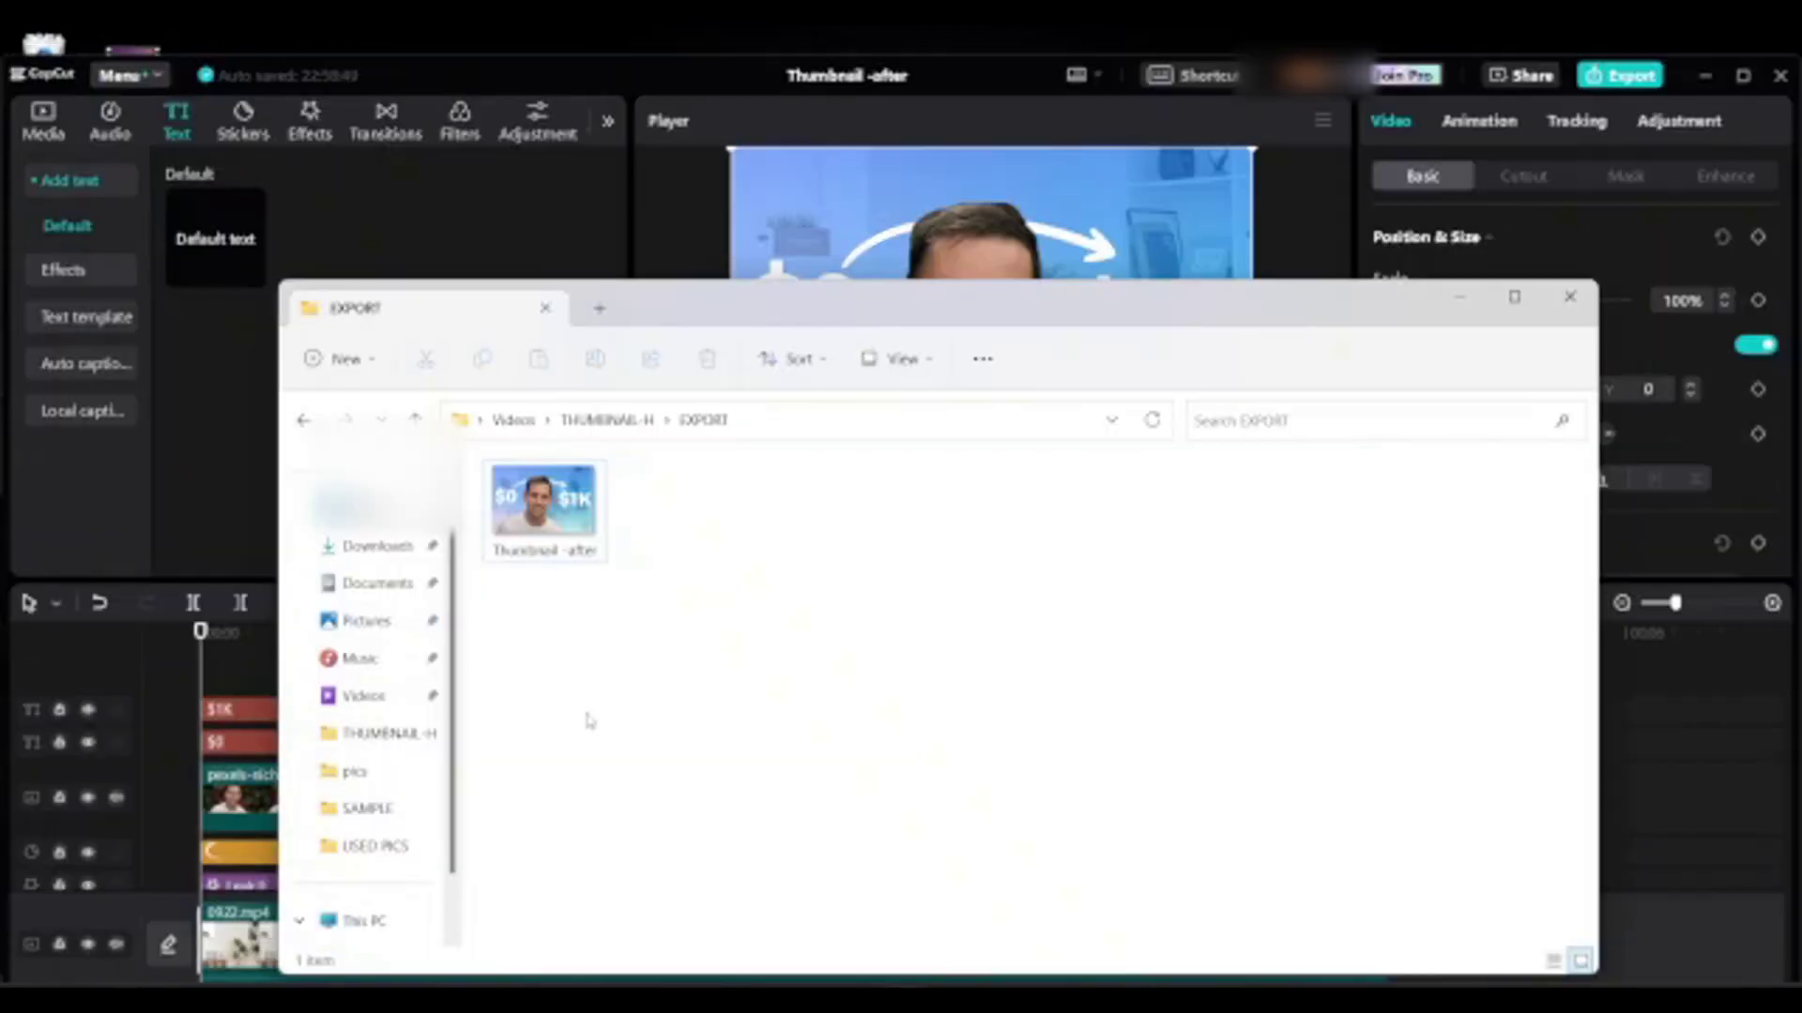
Open the exported Thumbnail -after image from the EXPORT folder and maximize the viewer to inspect the result.
double_click(544, 504)
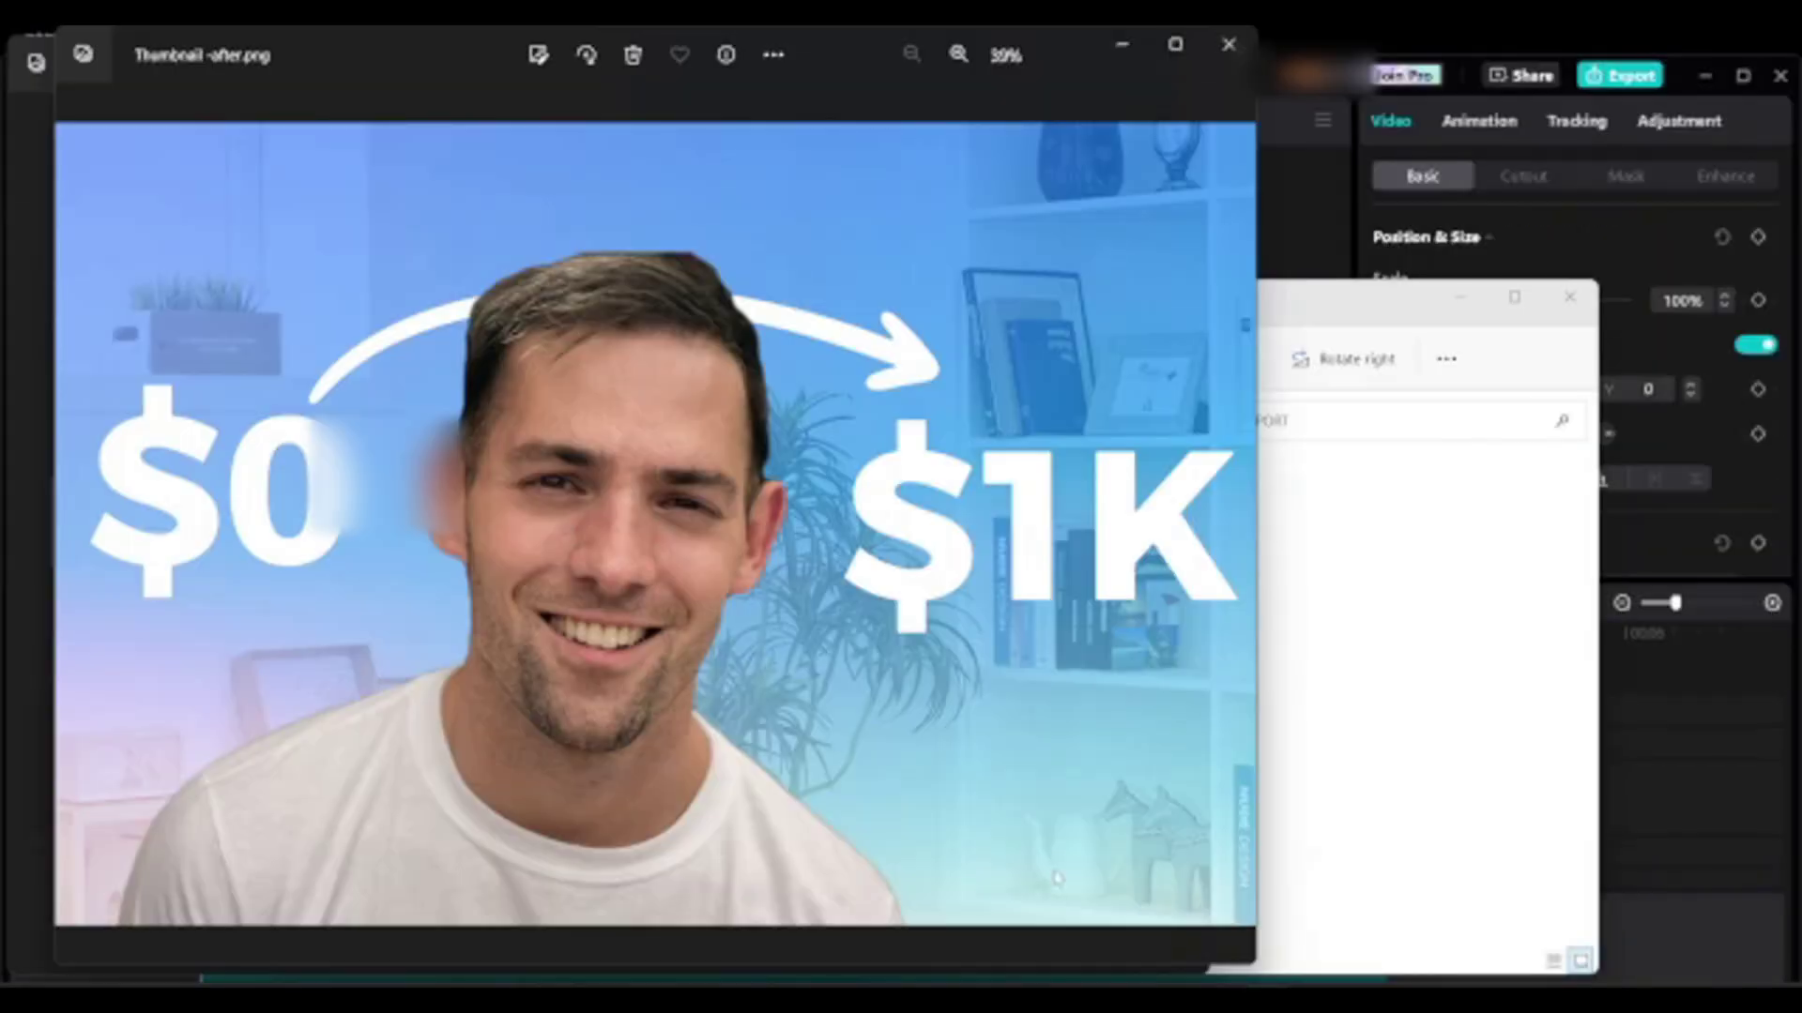
left_click(1175, 44)
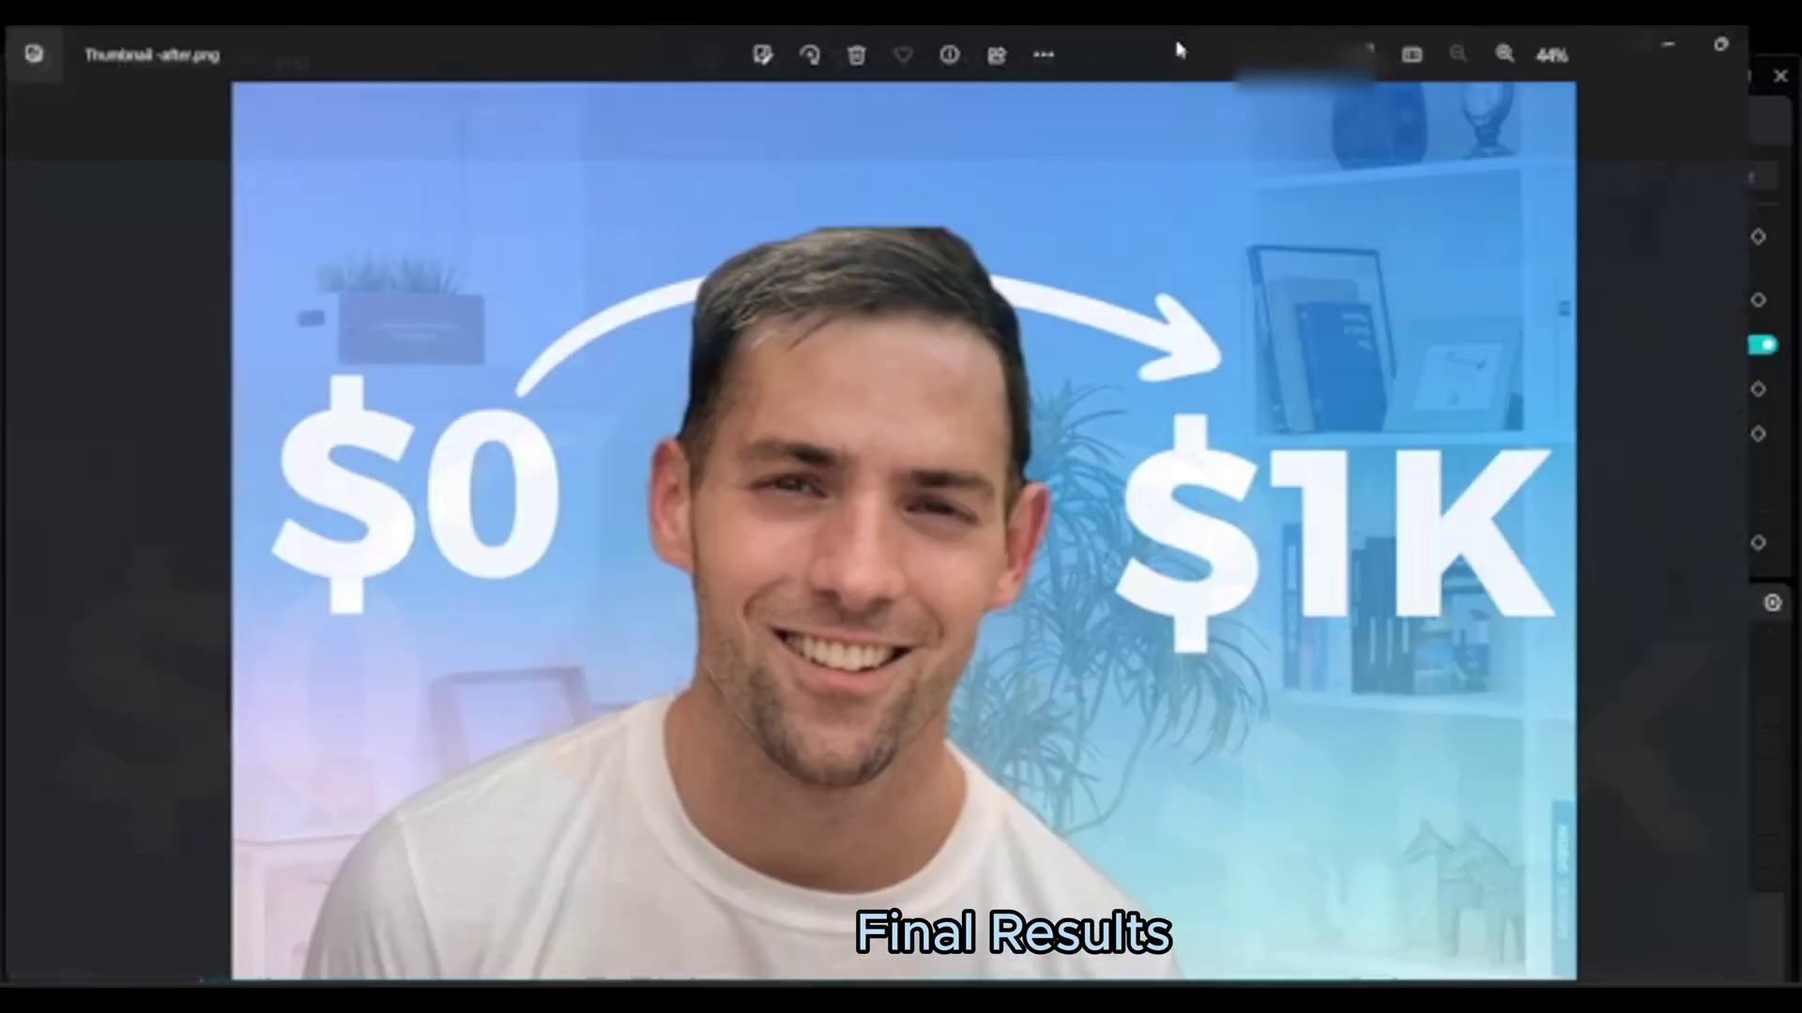